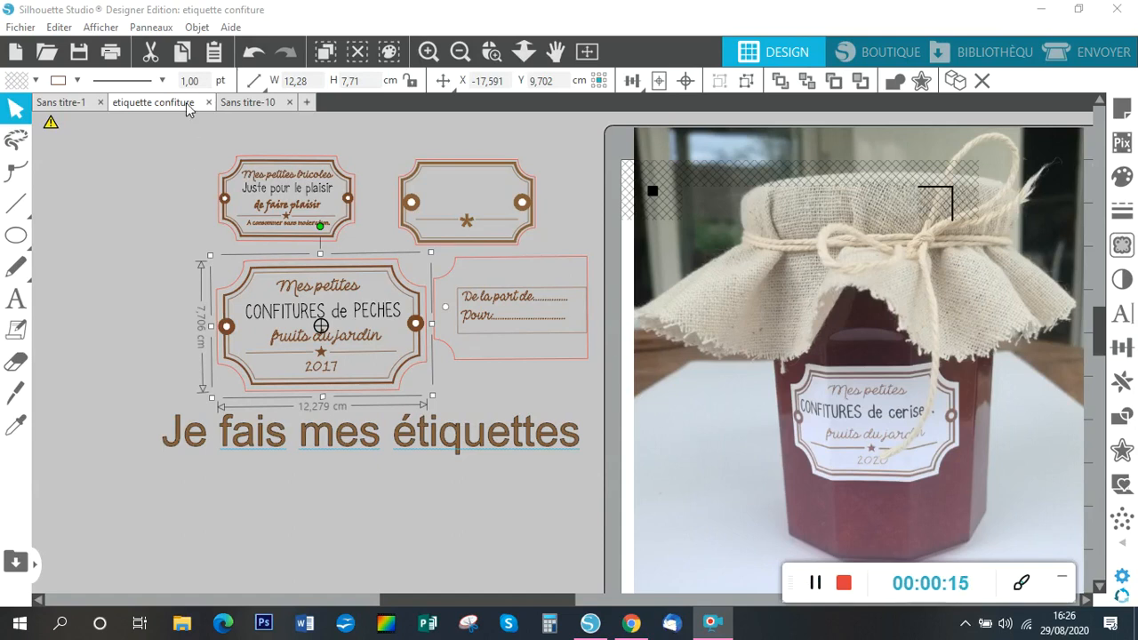
# Step: Create a new blank document and dismiss its page setup options
pyautogui.click(22, 27)
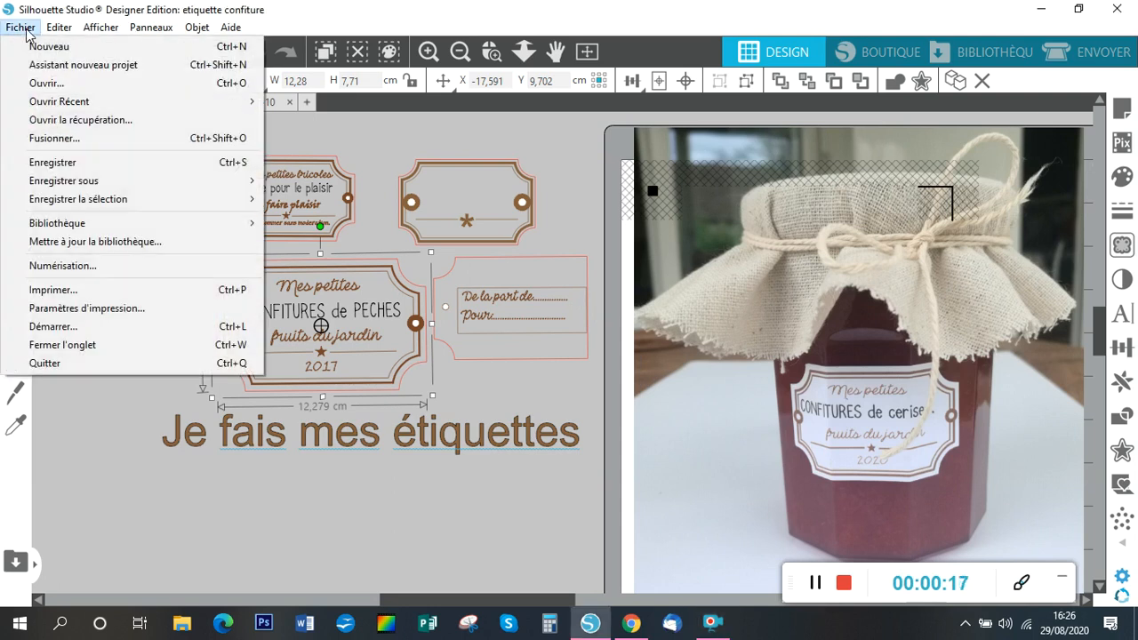
pyautogui.click(36, 47)
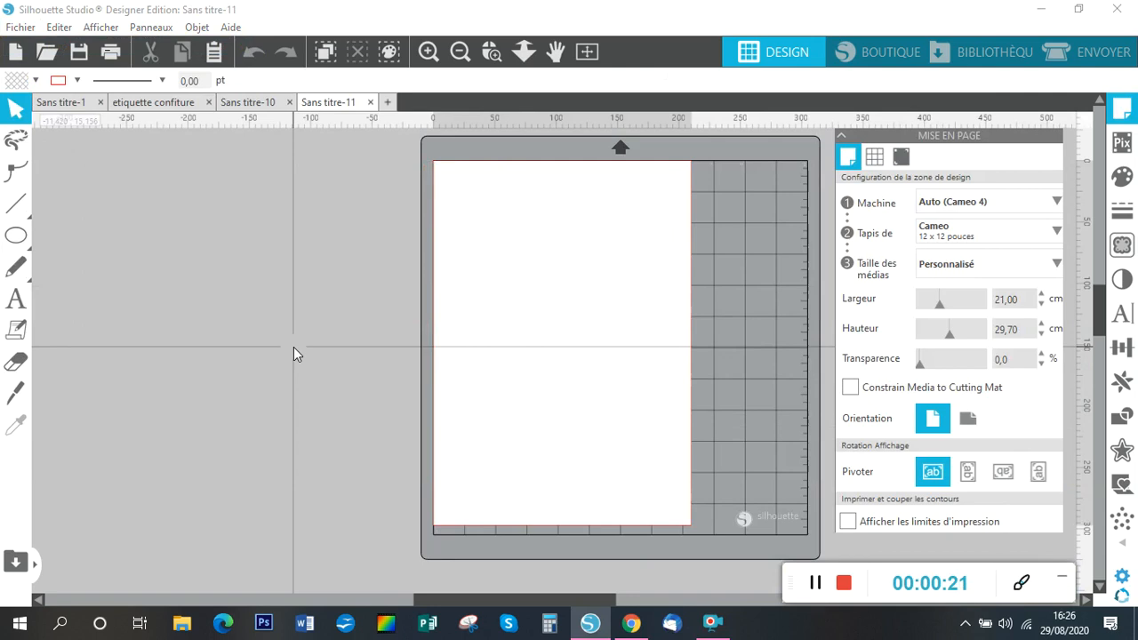
pyautogui.click(1070, 136)
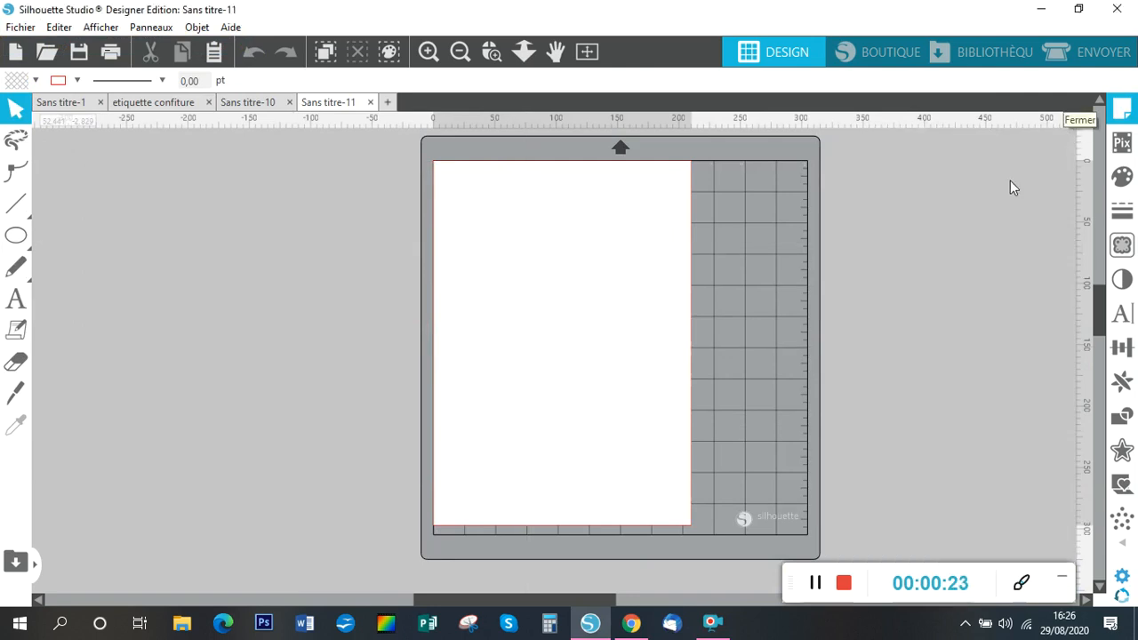
# Step: Draw a rectangle about 12.35 cm wide and 6.58 cm high near the page's upper-left corner
pyautogui.click(16, 235)
pyautogui.click(47, 239)
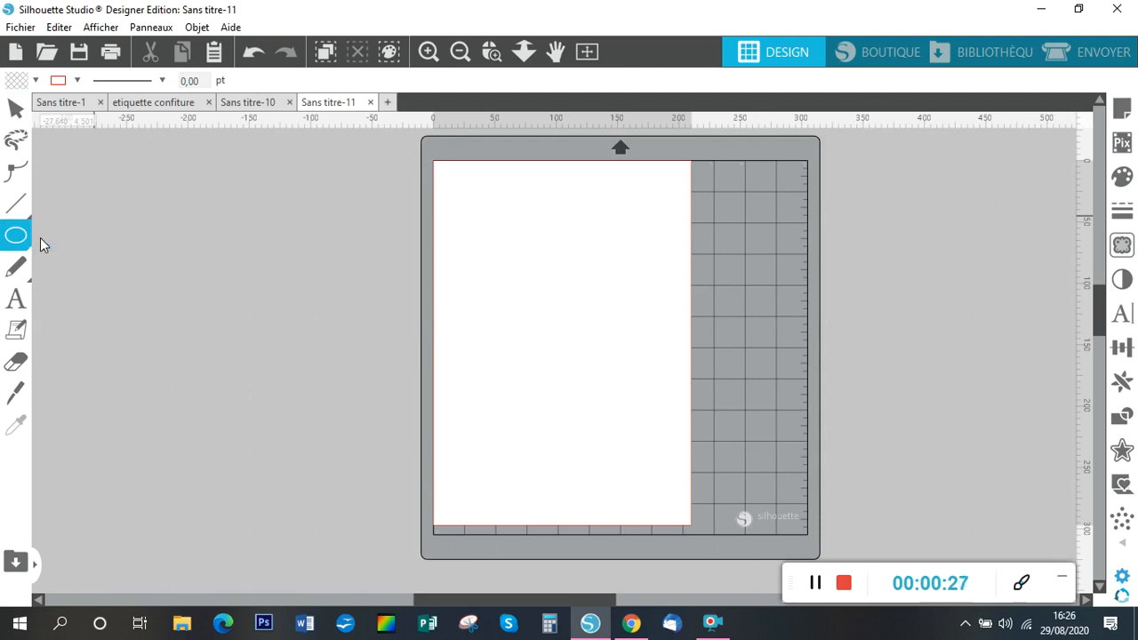
pyautogui.moveTo(442, 180); pyautogui.dragTo(593, 260)
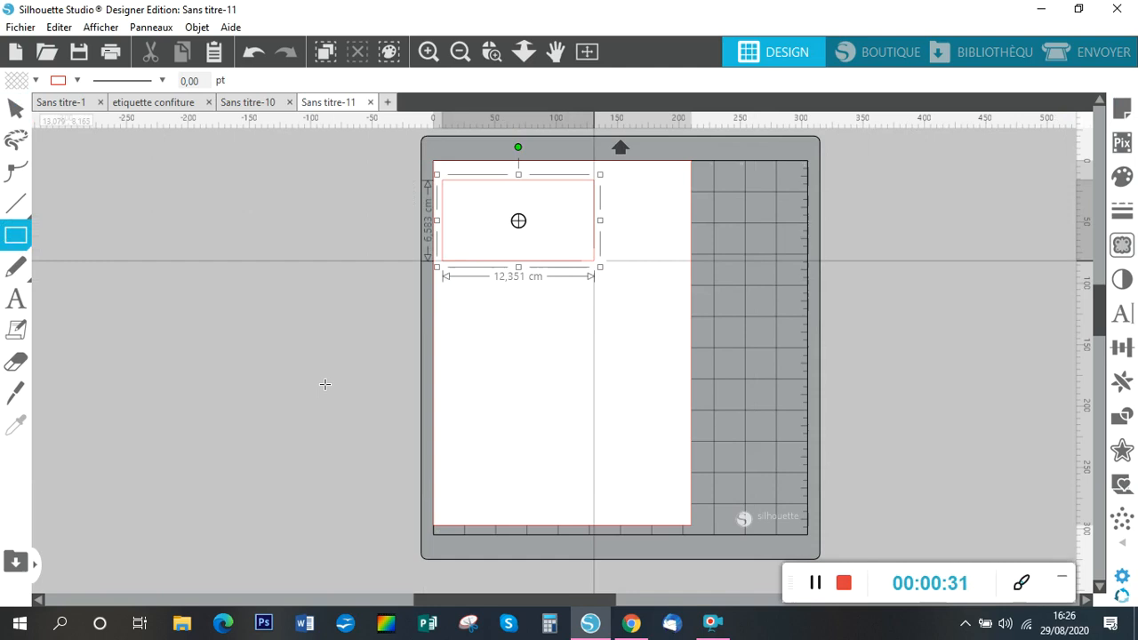
# Step: Check the example label in the etiquette confiture document, and resize the new document's rectangle to 8 cm wide and 5 cm high
pyautogui.click(160, 103)
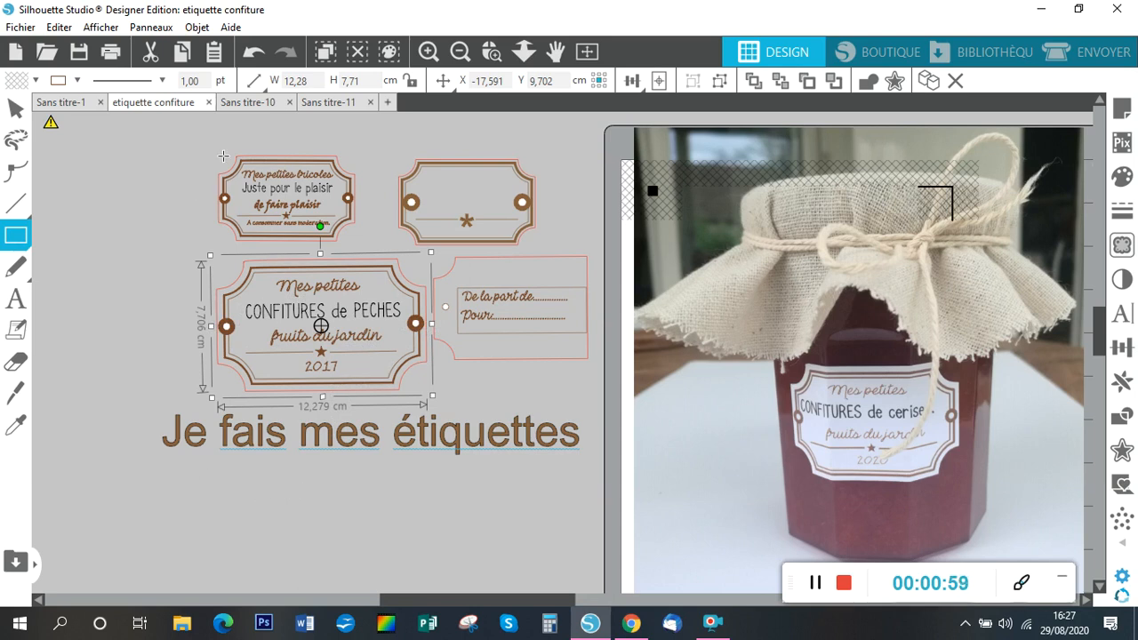
pyautogui.click(321, 105)
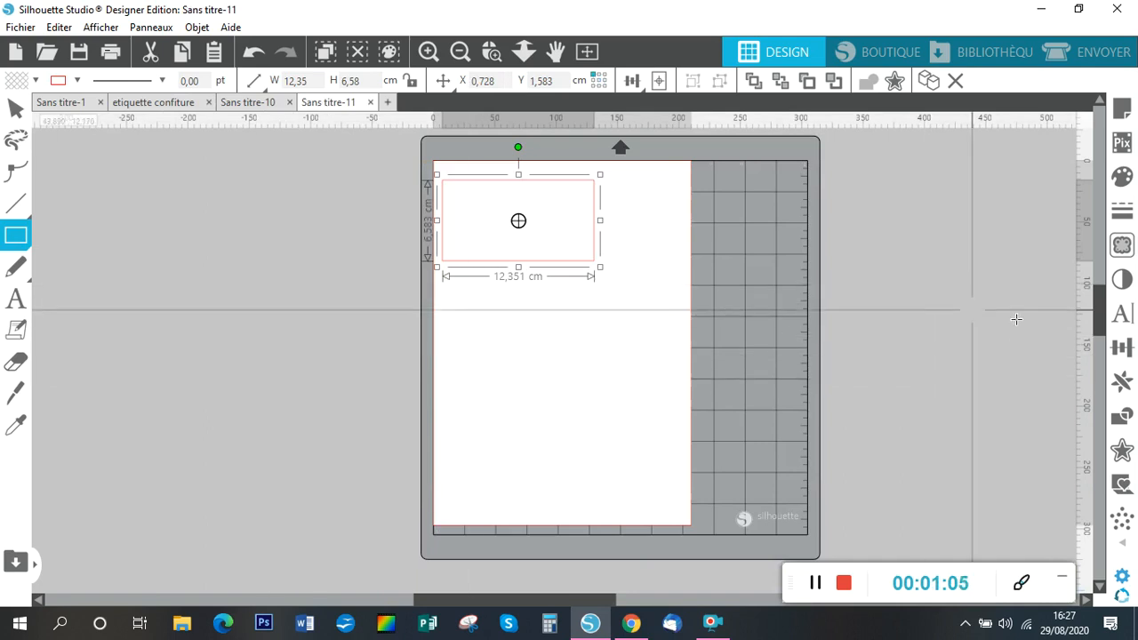
pyautogui.click(1122, 347)
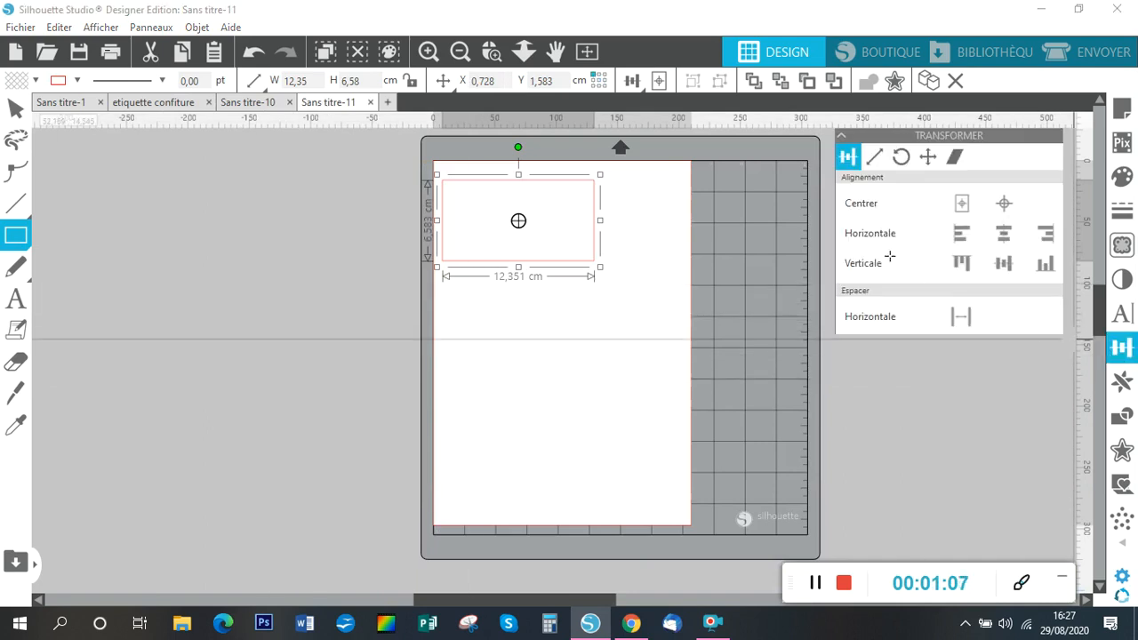
pyautogui.click(874, 159)
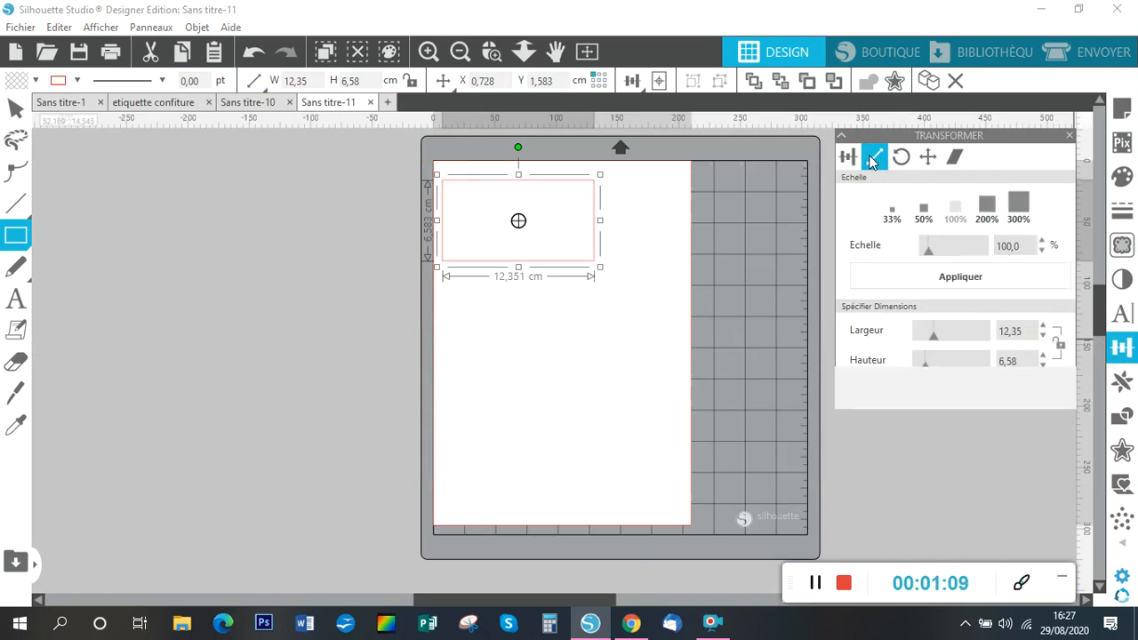
pyautogui.doubleClick(1023, 330)
pyautogui.write('8')
pyautogui.doubleClick(1031, 361)
pyautogui.write('5')
pyautogui.click(946, 393)
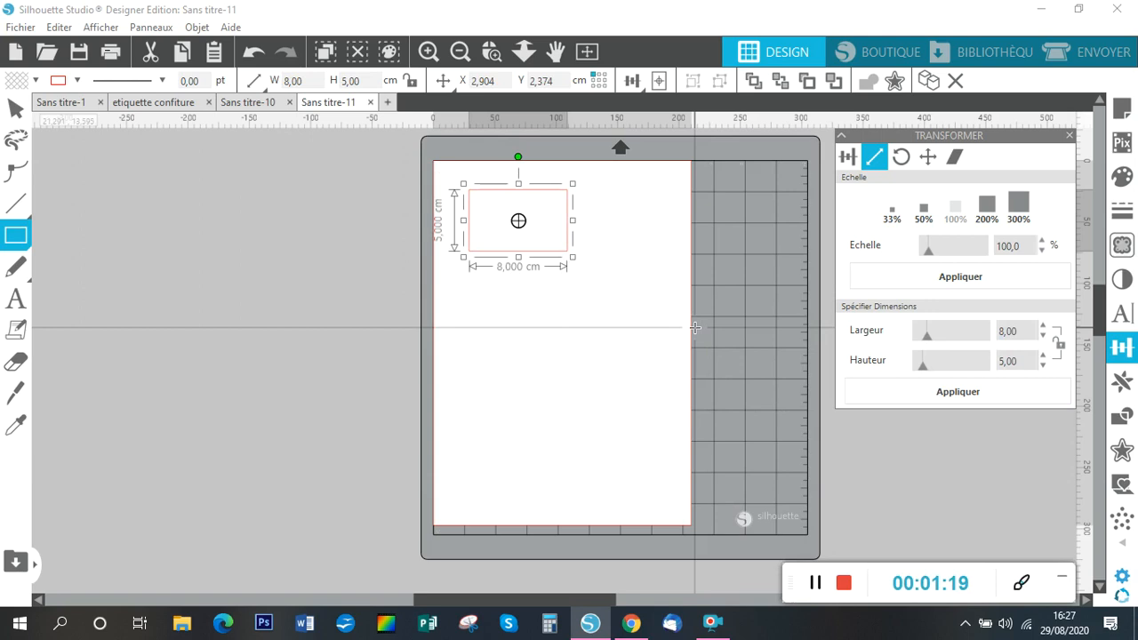
# Step: Move the rectangle to position X 1 cm, Y 1 cm on the page
pyautogui.click(927, 159)
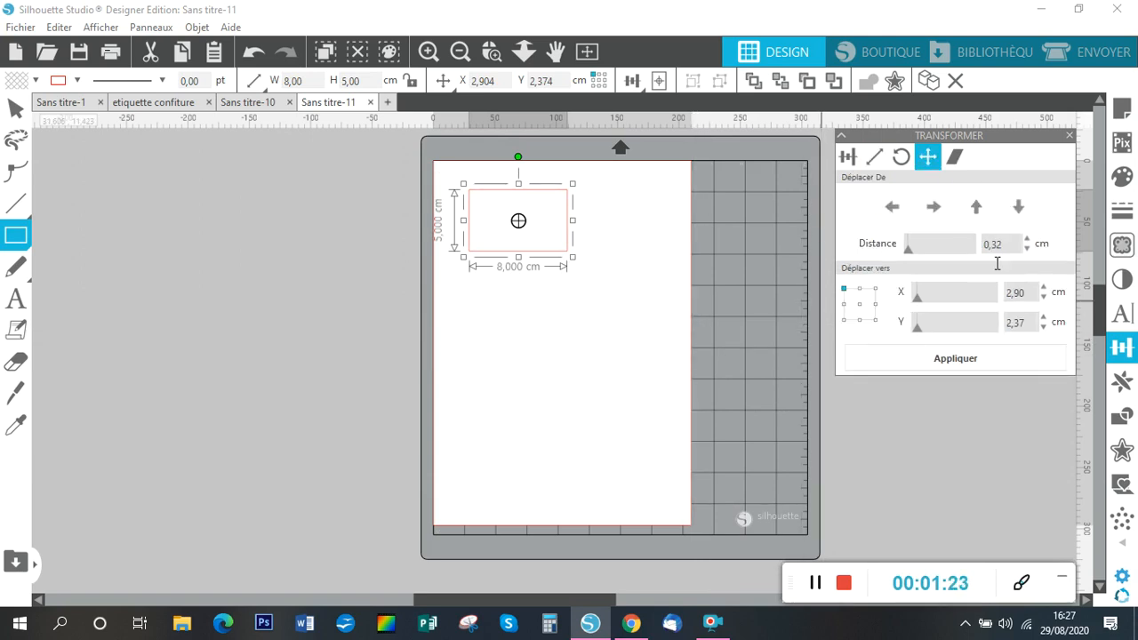
pyautogui.click(1009, 301)
pyautogui.write('1')
pyautogui.click(1017, 322)
pyautogui.write('1')
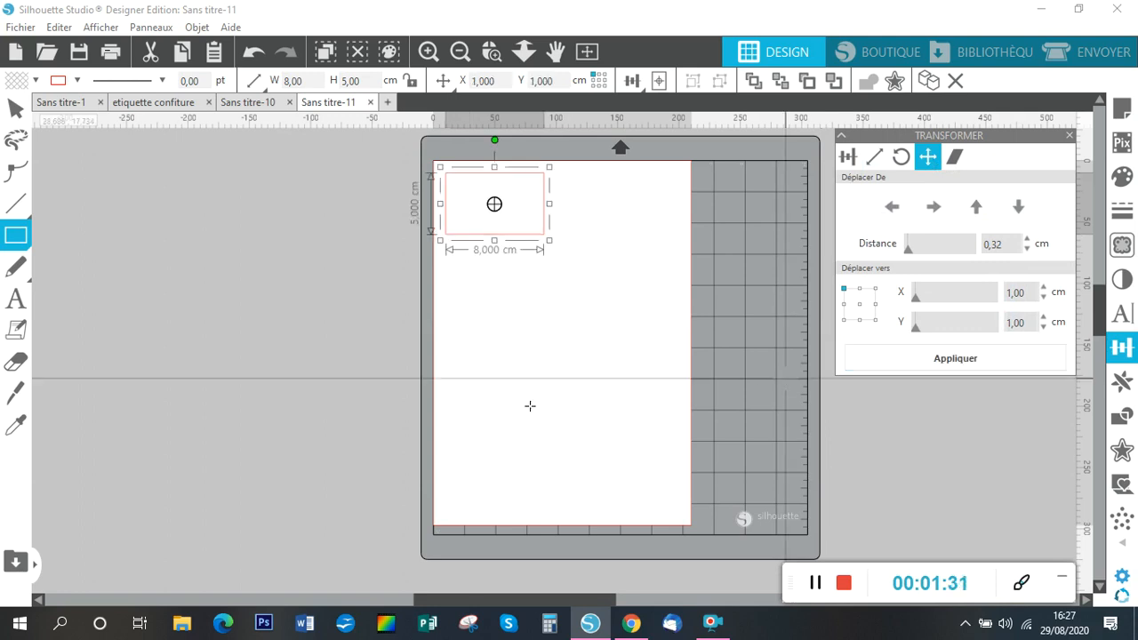
# Step: Draw an ellipse about 3.1 cm wide and 3.5 cm high just below the rectangle's lower-right corner
pyautogui.moveTo(32, 256)
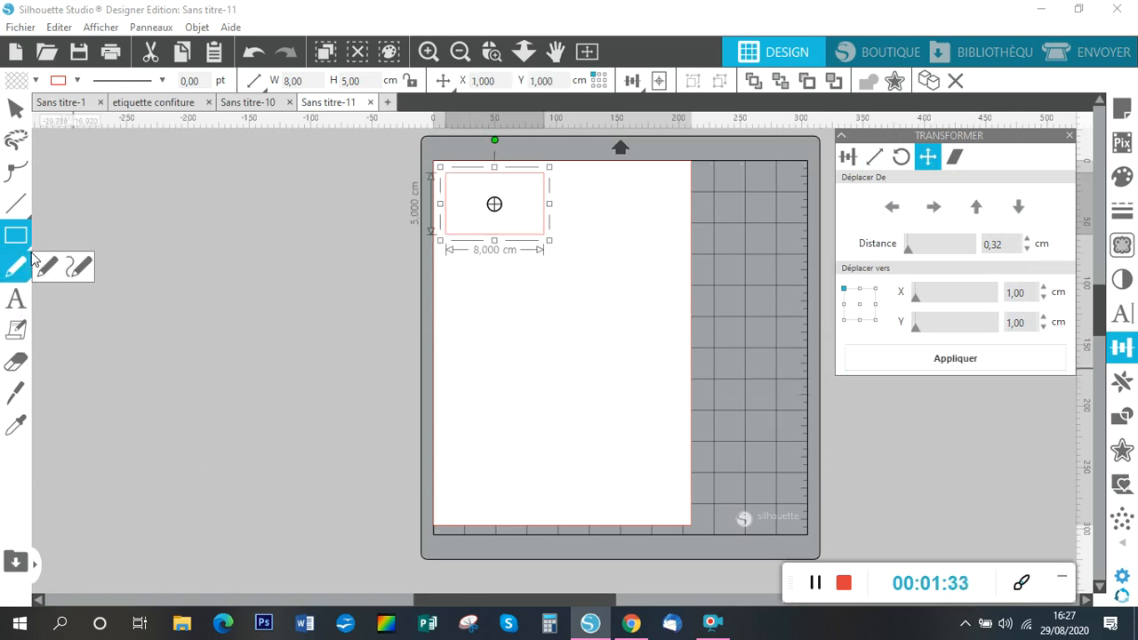
pyautogui.moveTo(16, 234)
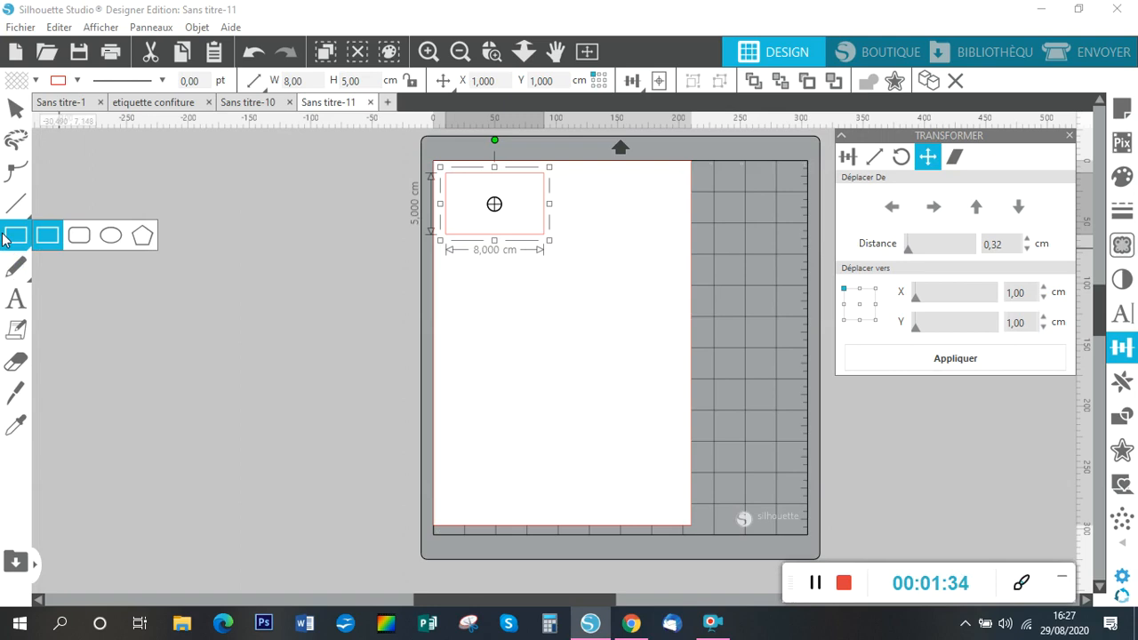
pyautogui.click(111, 234)
pyautogui.moveTo(530, 270); pyautogui.dragTo(569, 318)
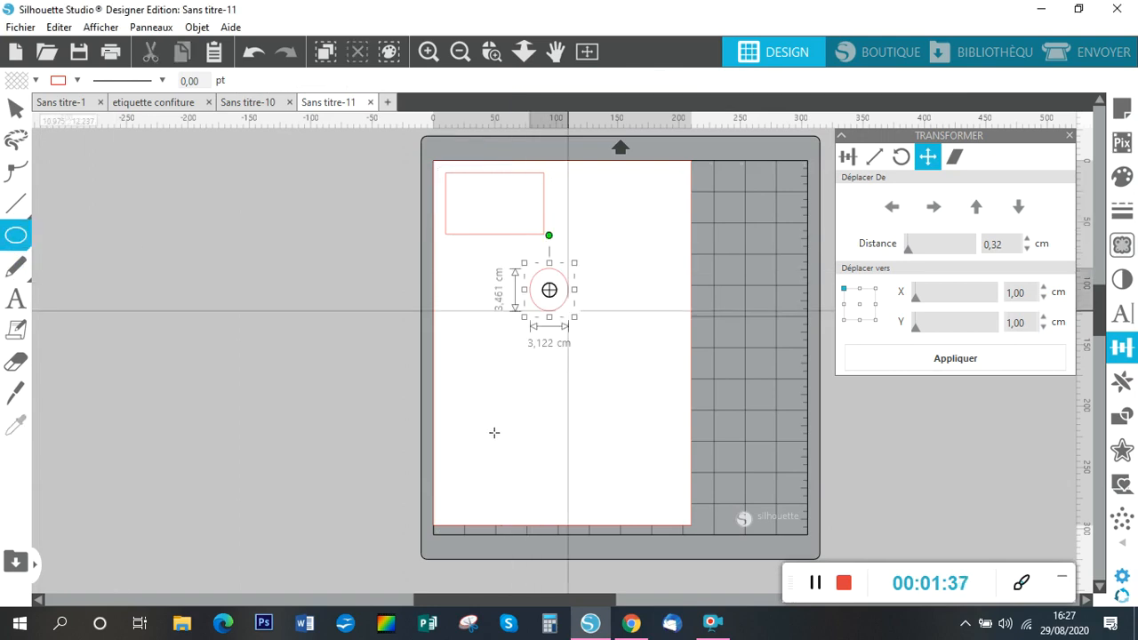
# Step: Resize the ellipse to a circle 2 cm wide and 2 cm high
pyautogui.click(876, 158)
pyautogui.moveTo(1022, 337); pyautogui.dragTo(979, 335)
pyautogui.write('2')
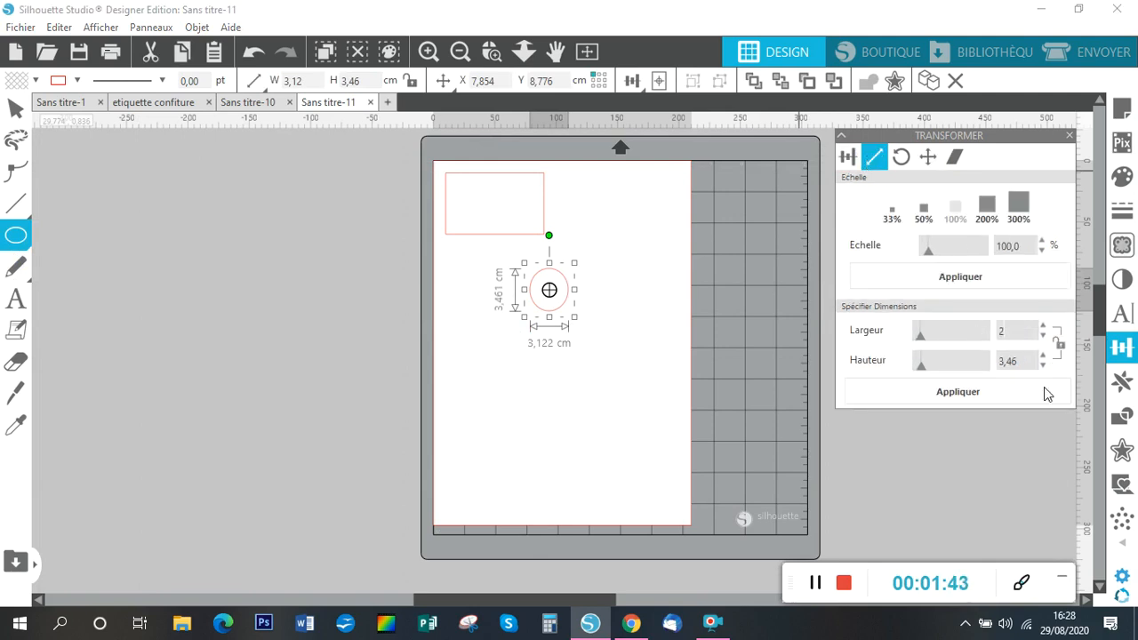
pyautogui.press('Tab')
pyautogui.write('2')
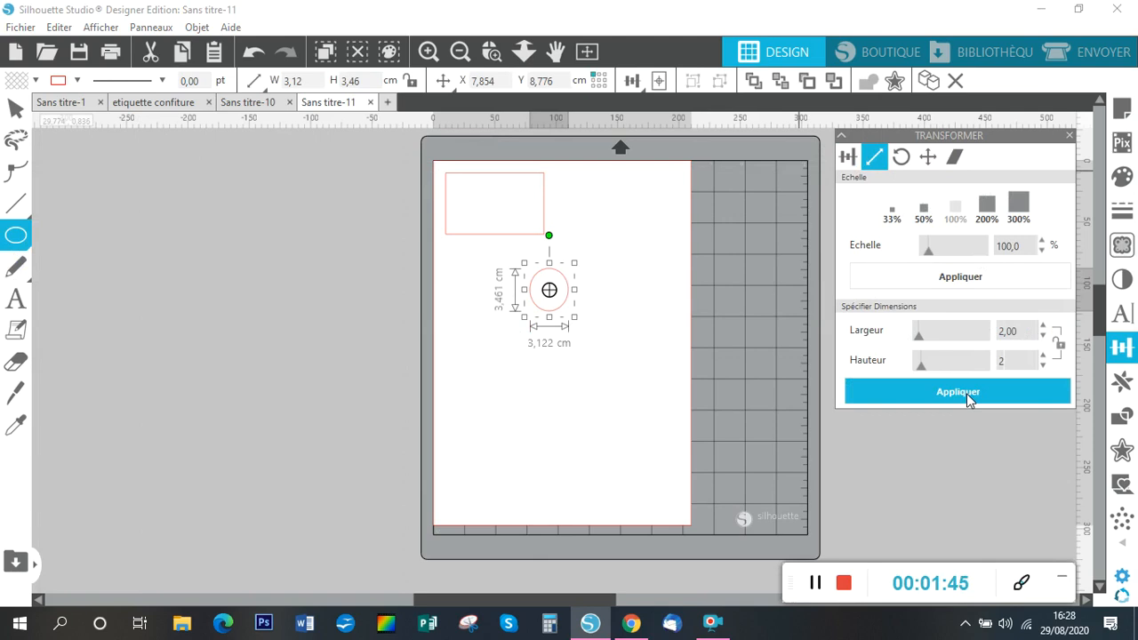
pyautogui.click(969, 400)
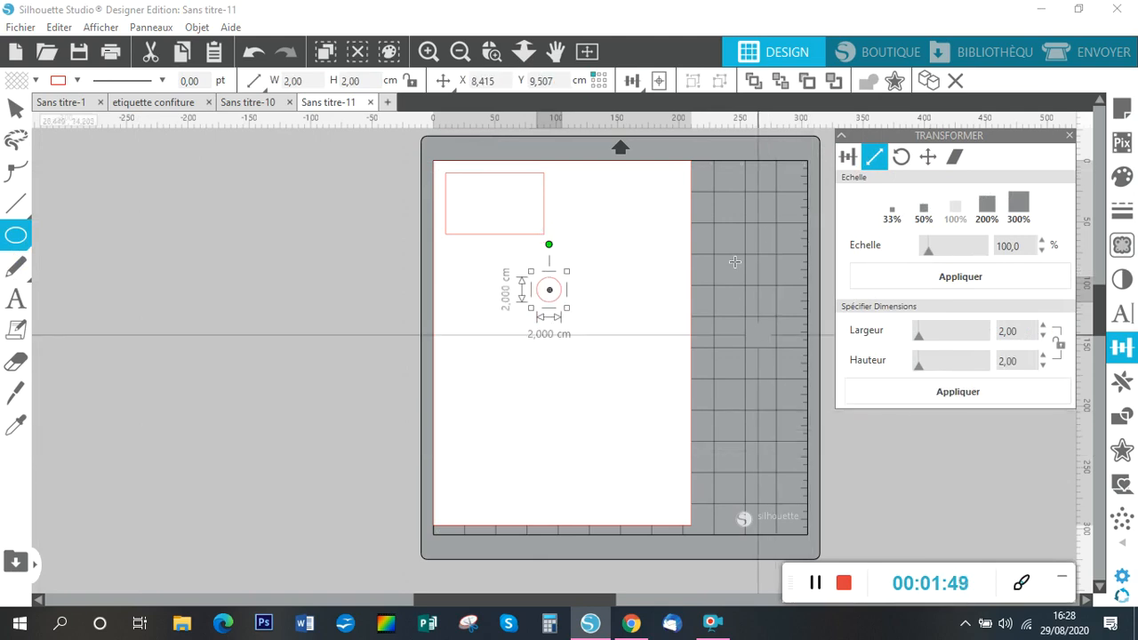
# Step: Replicate the circle as a row with three copies to its right
pyautogui.click(1122, 382)
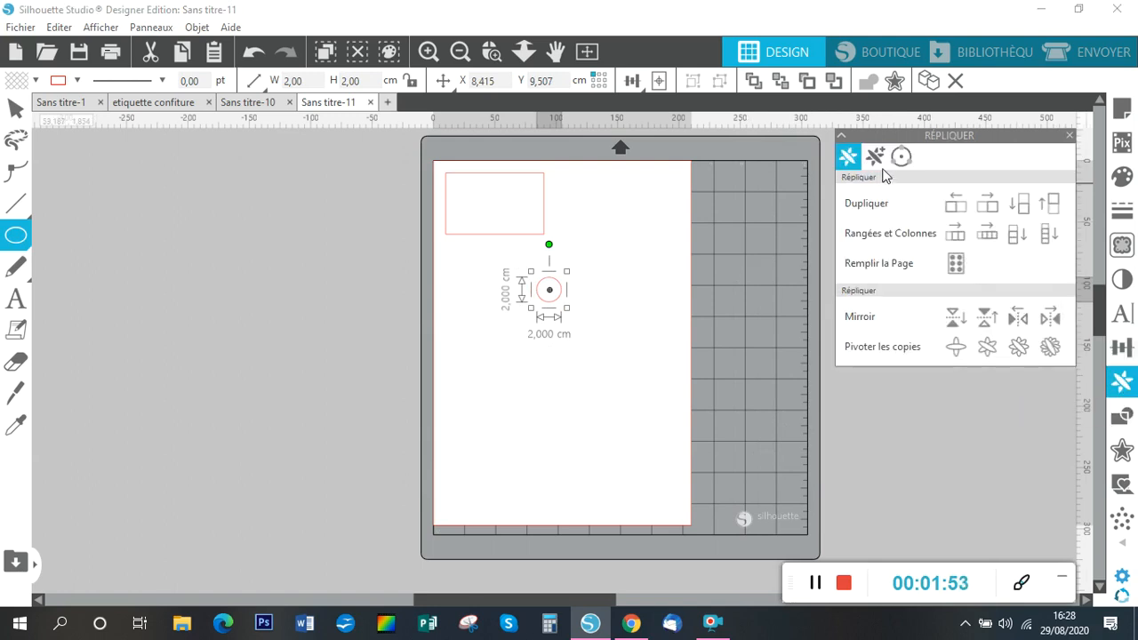
pyautogui.click(987, 244)
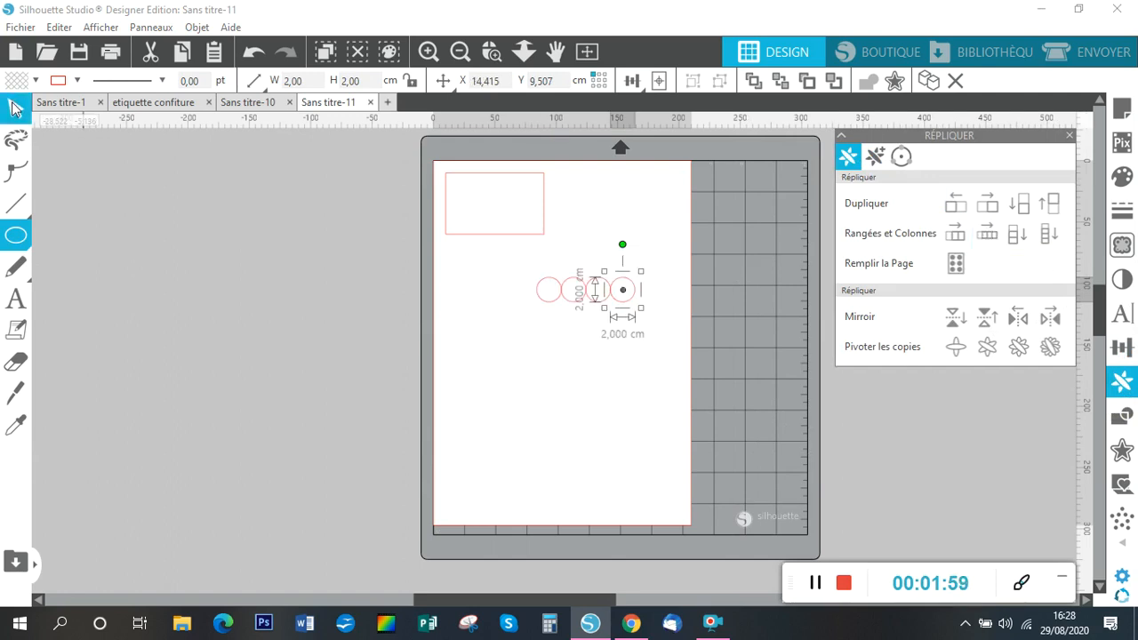
pyautogui.click(15, 108)
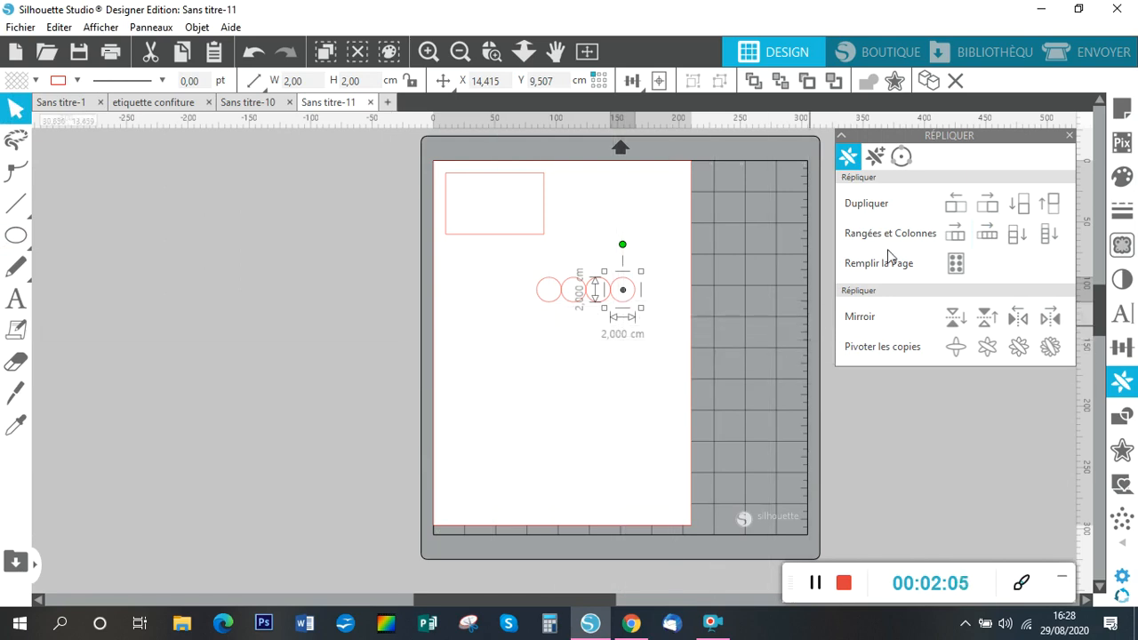
# Step: Move the rightmost circle of the row to X 0 cm, Y 0 cm, over the rectangle's upper-left corner
pyautogui.click(1122, 347)
pyautogui.click(927, 157)
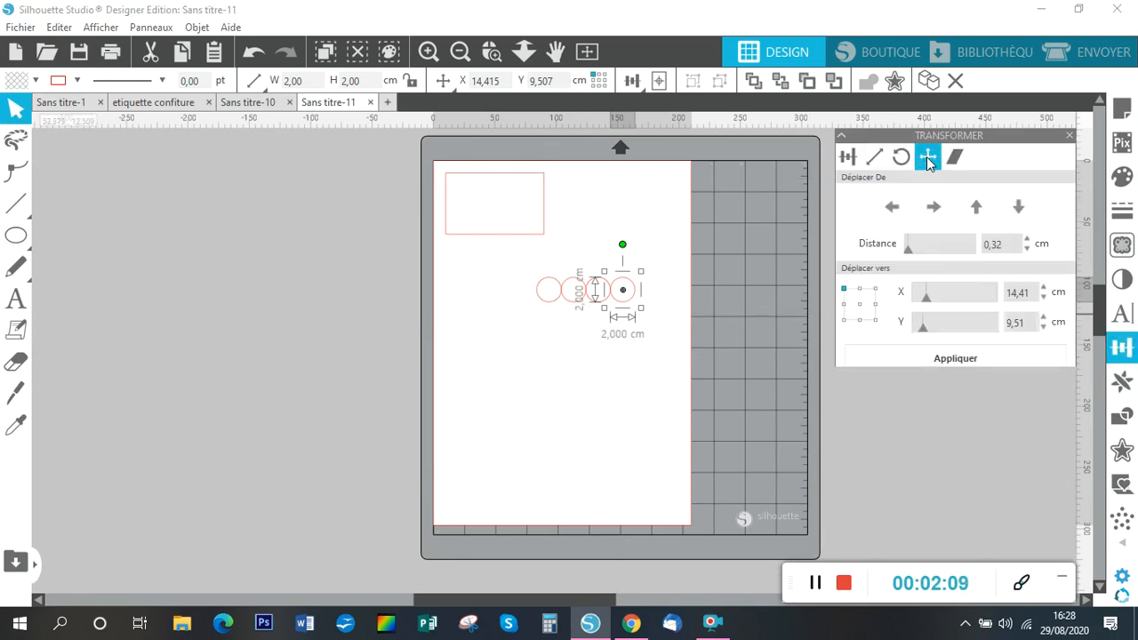
pyautogui.click(1022, 291)
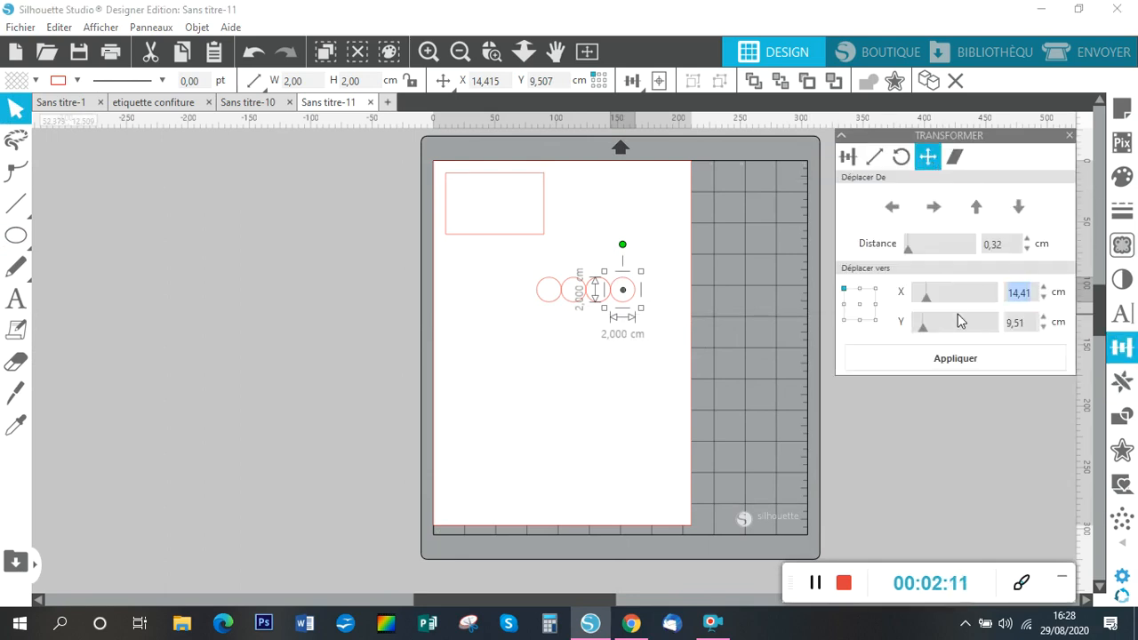
pyautogui.write('0')
pyautogui.press('Tab')
pyautogui.write('0')
pyautogui.click(969, 360)
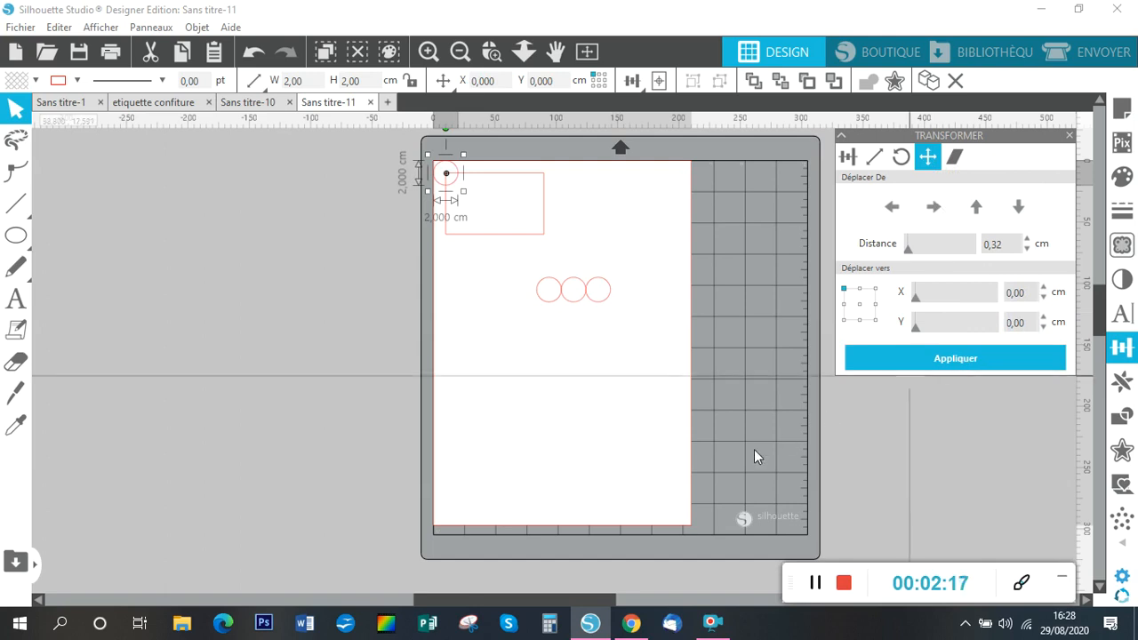
# Step: Move the middle of the three remaining circles to X 8 cm, Y 5 cm, over the rectangle's lower-right corner
pyautogui.click(16, 108)
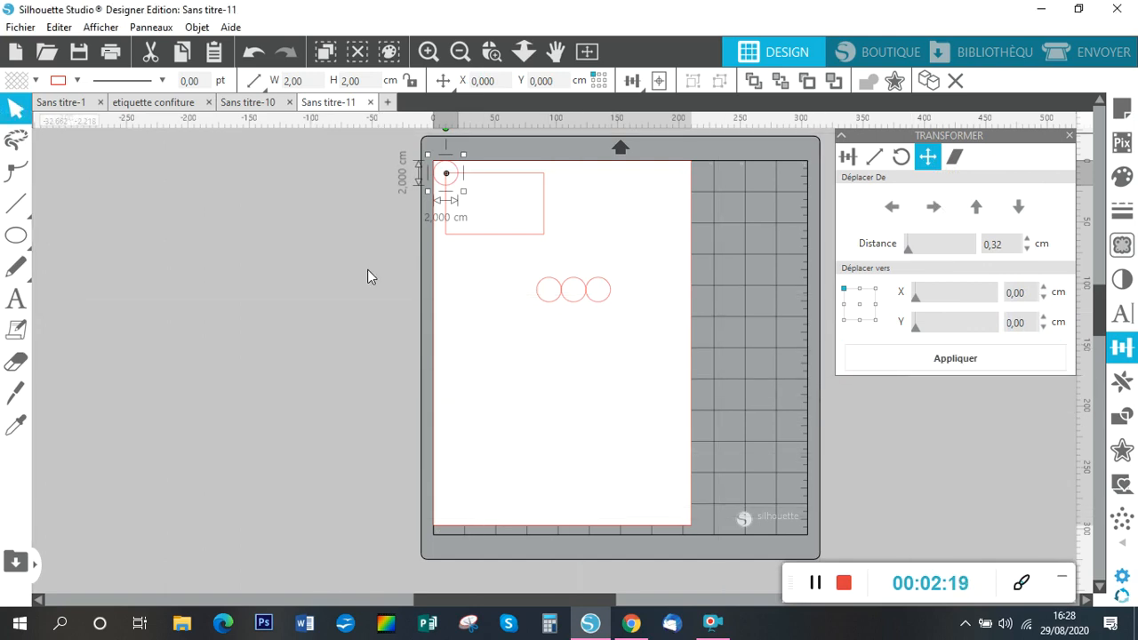
pyautogui.click(551, 306)
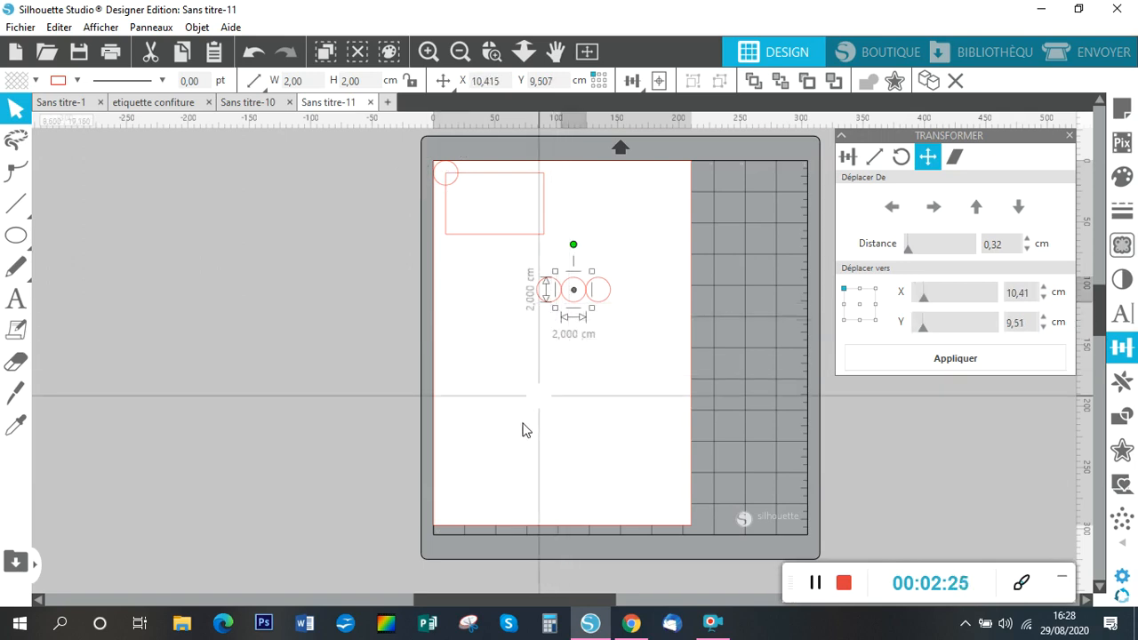
pyautogui.doubleClick(1019, 293)
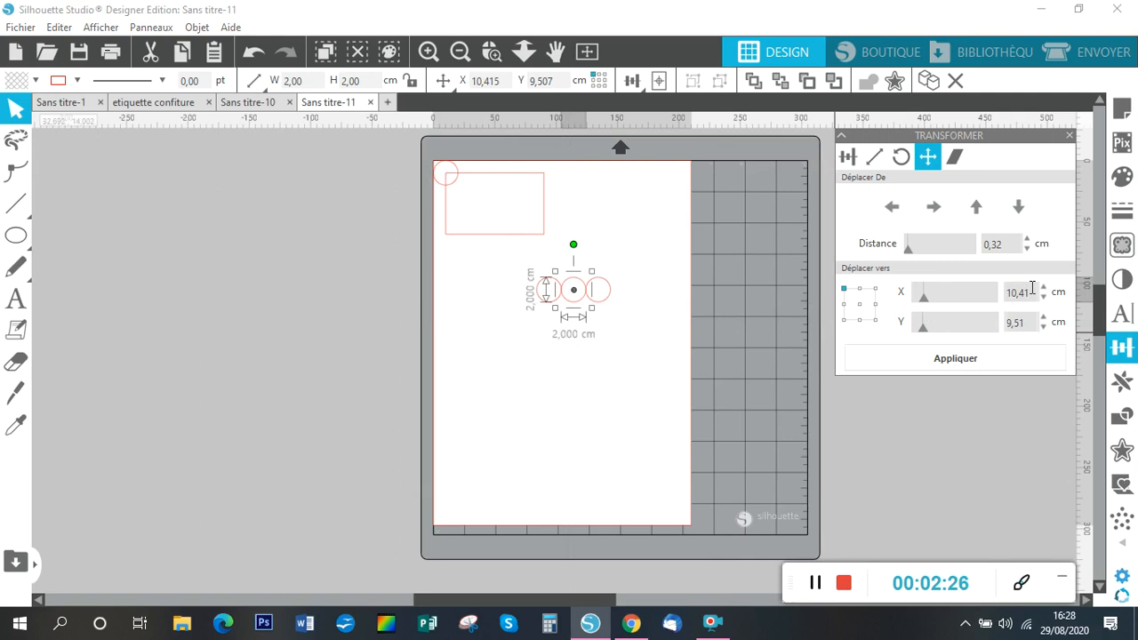
pyautogui.write('8')
pyautogui.press('Tab')
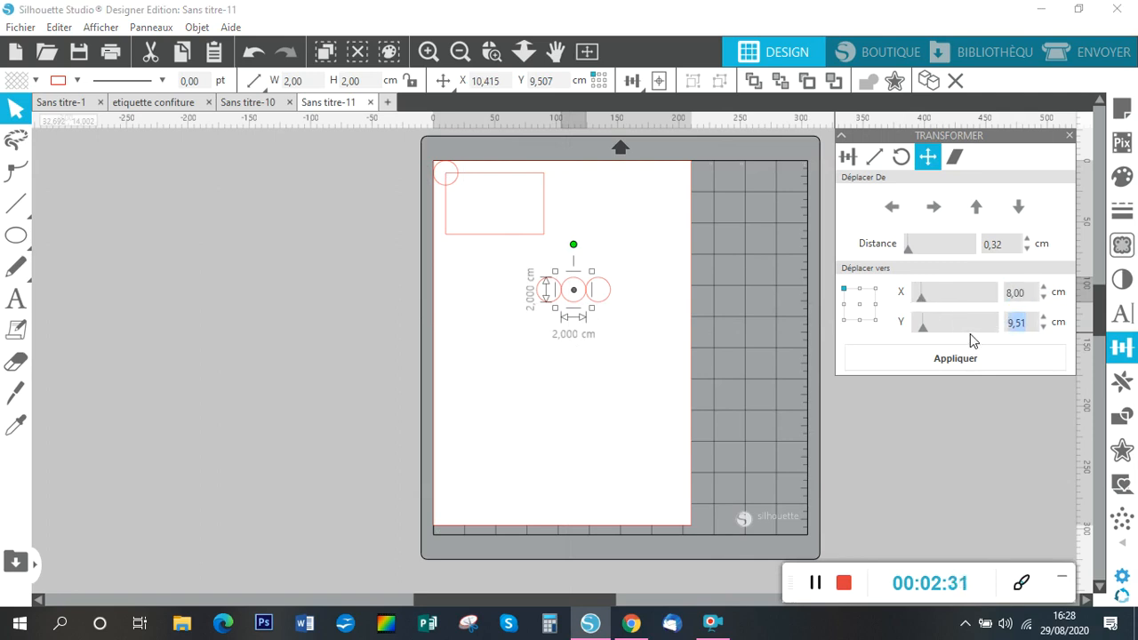
pyautogui.write('5')
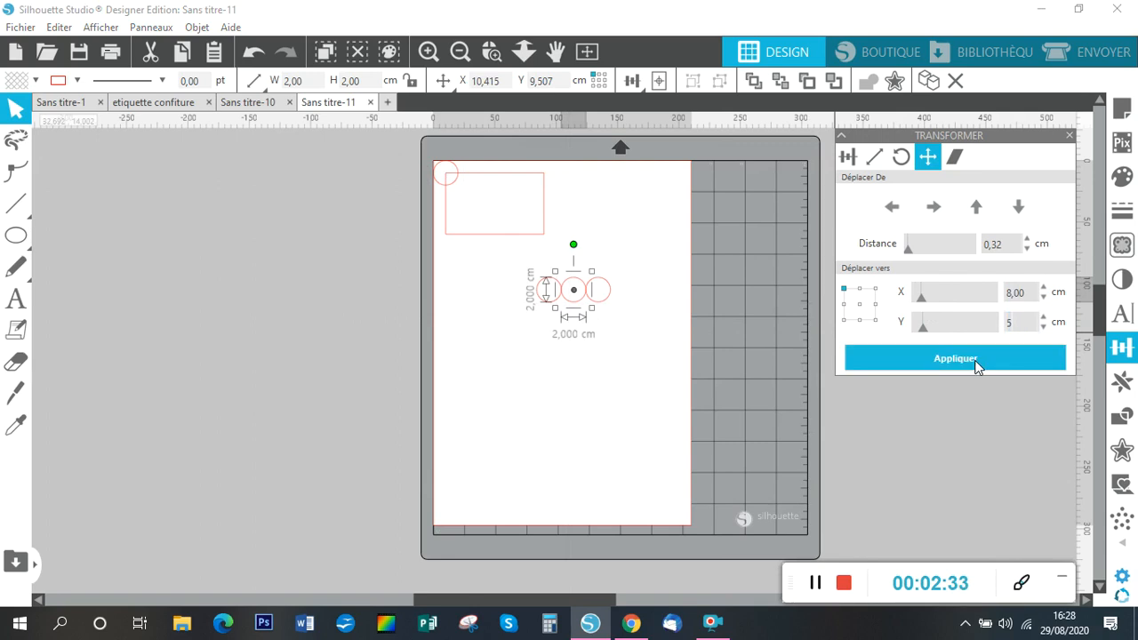
pyautogui.click(975, 364)
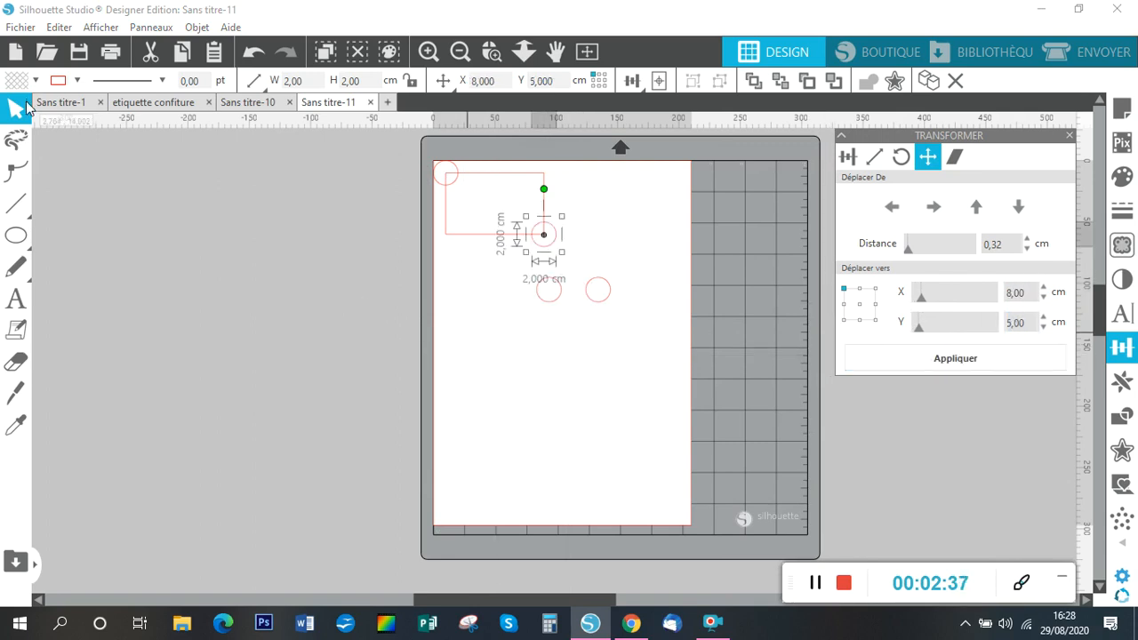
# Step: Move the left one of the two remaining circles to X 8 cm, Y 0 cm, over the rectangle's upper-right corner
pyautogui.click(560, 296)
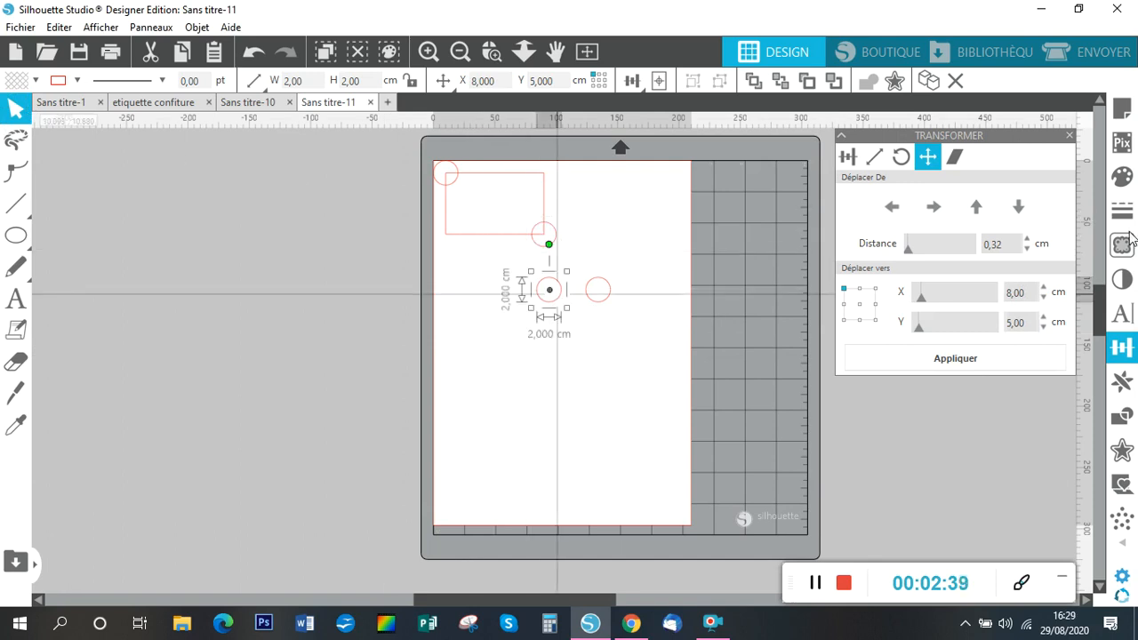
pyautogui.click(1028, 322)
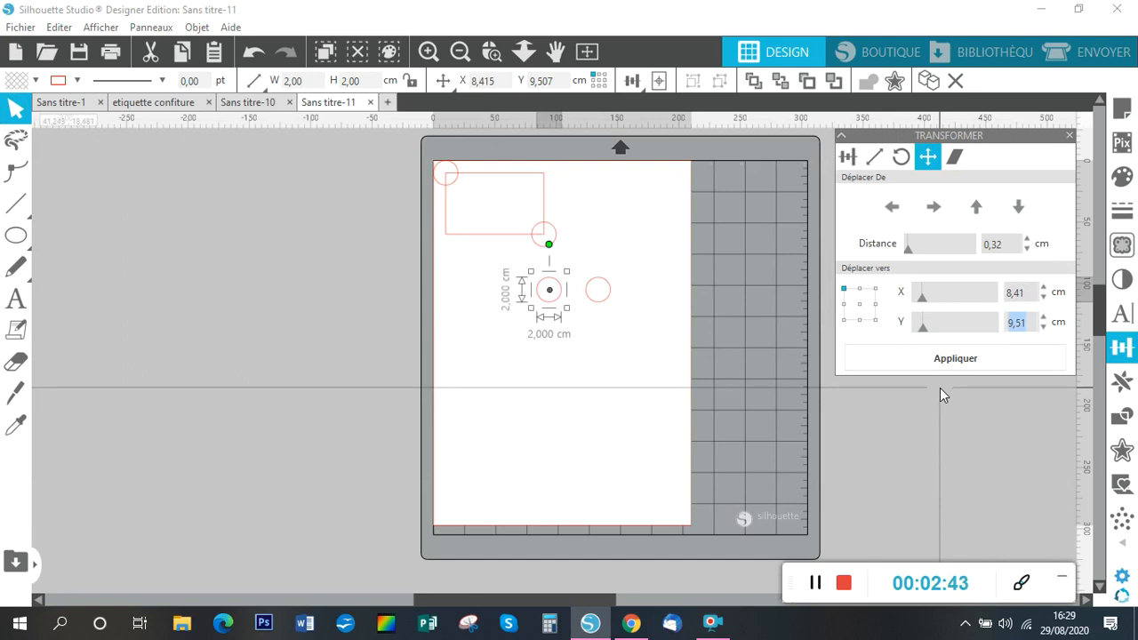
pyautogui.write('0')
pyautogui.click(958, 359)
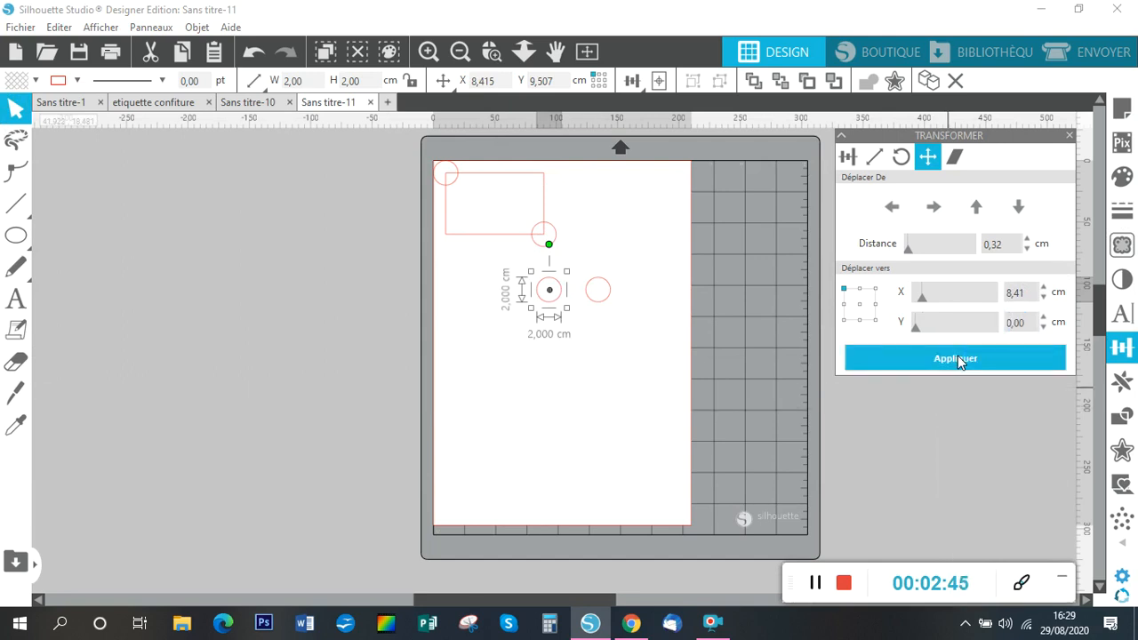
pyautogui.click(958, 359)
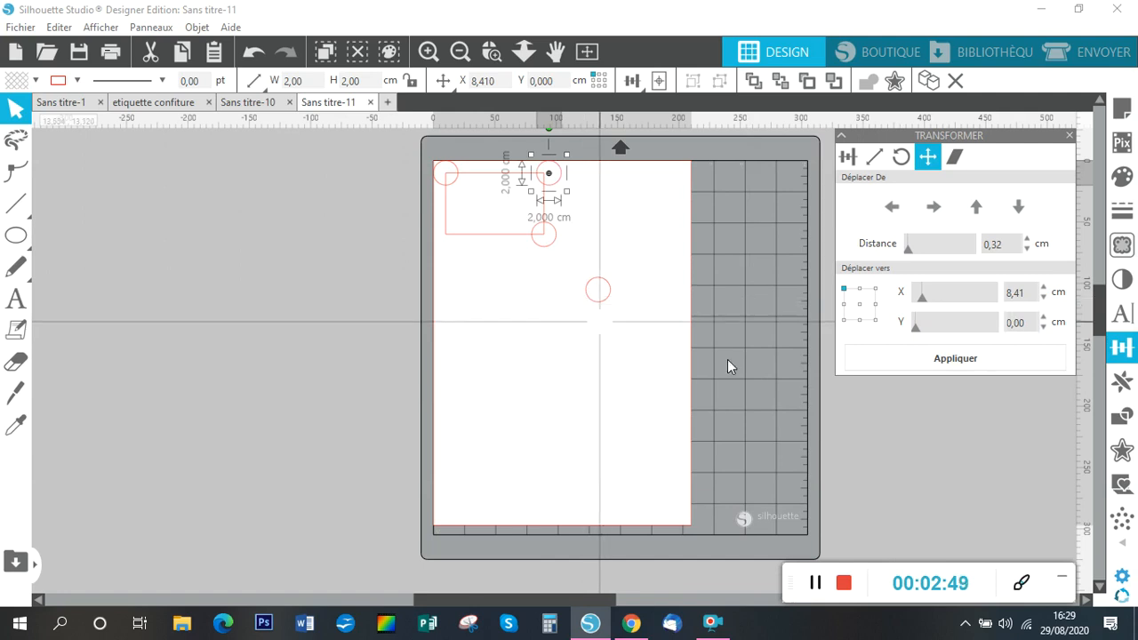
pyautogui.moveTo(1033, 296); pyautogui.dragTo(977, 303)
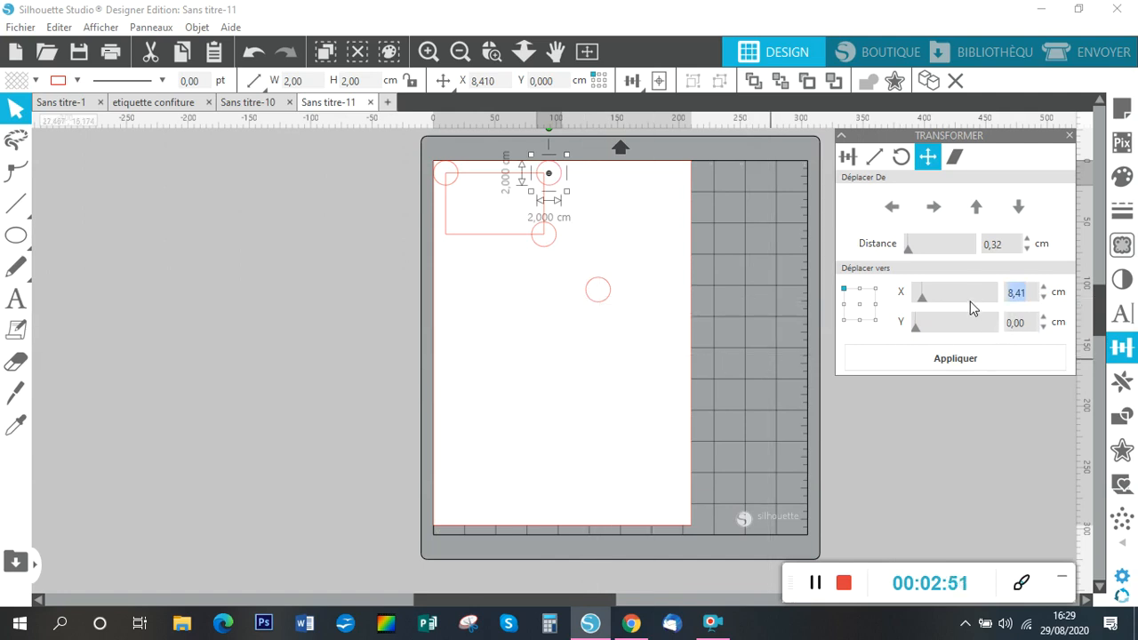
pyautogui.click(980, 355)
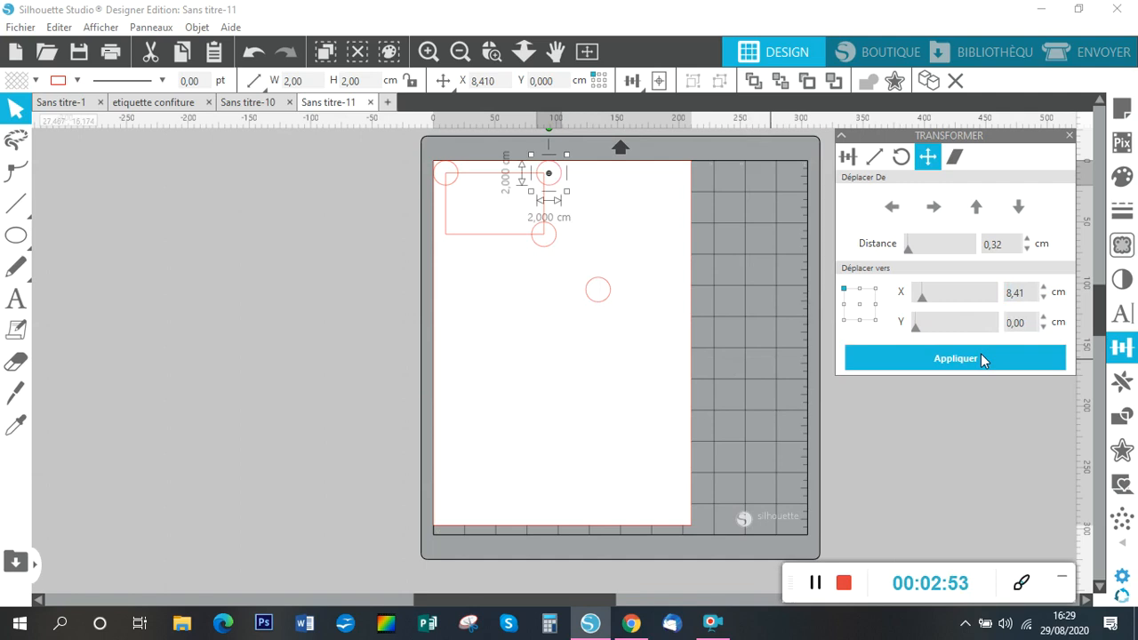
# Step: Move the last free circle to X 0 cm, Y 5 cm, over the rectangle's lower-left corner
pyautogui.click(597, 302)
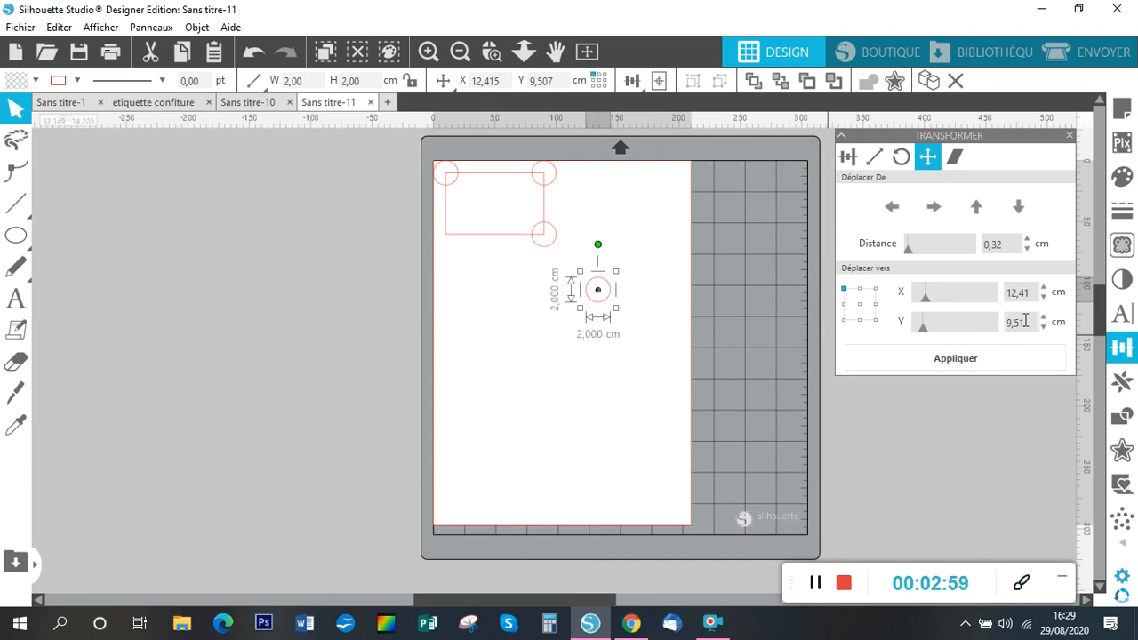
pyautogui.moveTo(1024, 322); pyautogui.dragTo(1006, 327)
pyautogui.write('5')
pyautogui.press('Tab')
pyautogui.write('0')
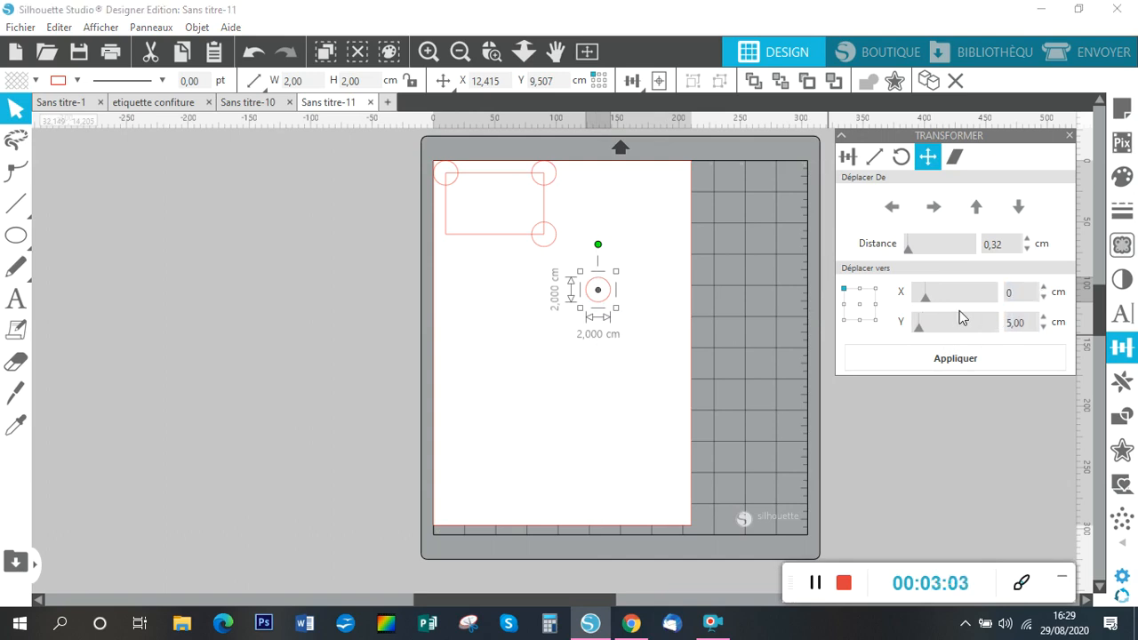
pyautogui.click(964, 363)
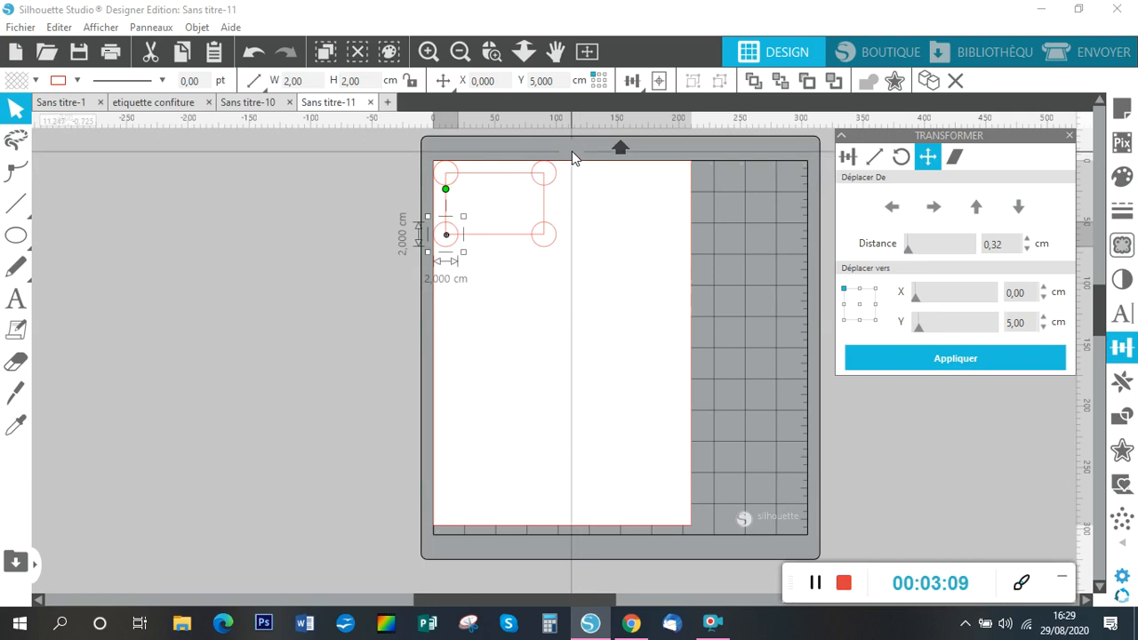
# Step: Subtract the four corner circles from the rectangle to give the label cut-in corners
pyautogui.moveTo(404, 145); pyautogui.dragTo(568, 267)
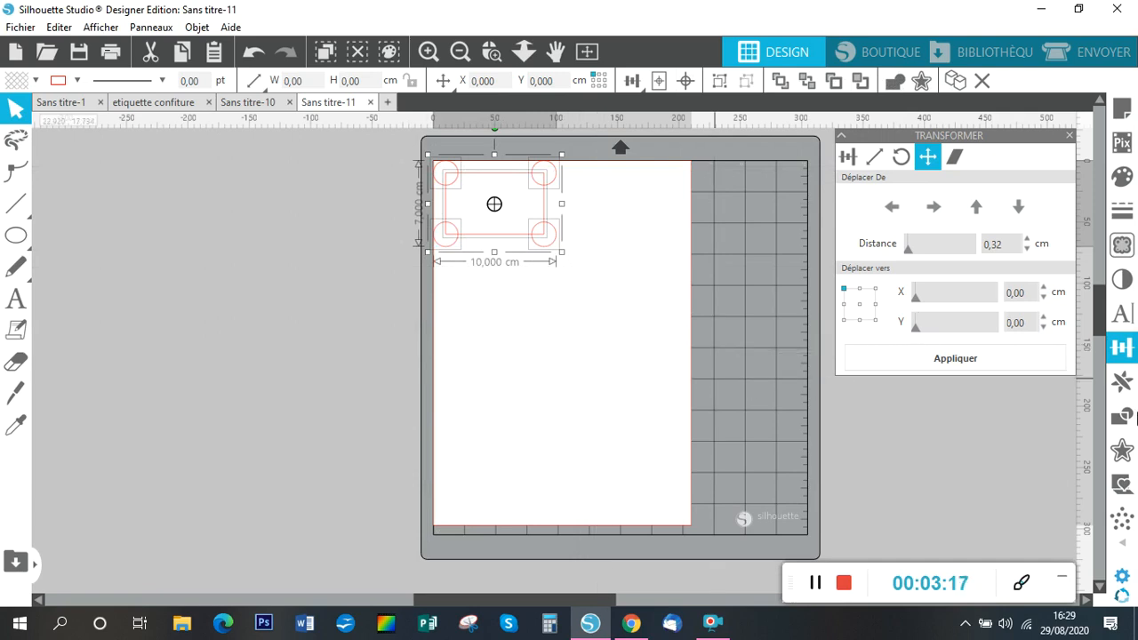
pyautogui.click(1123, 416)
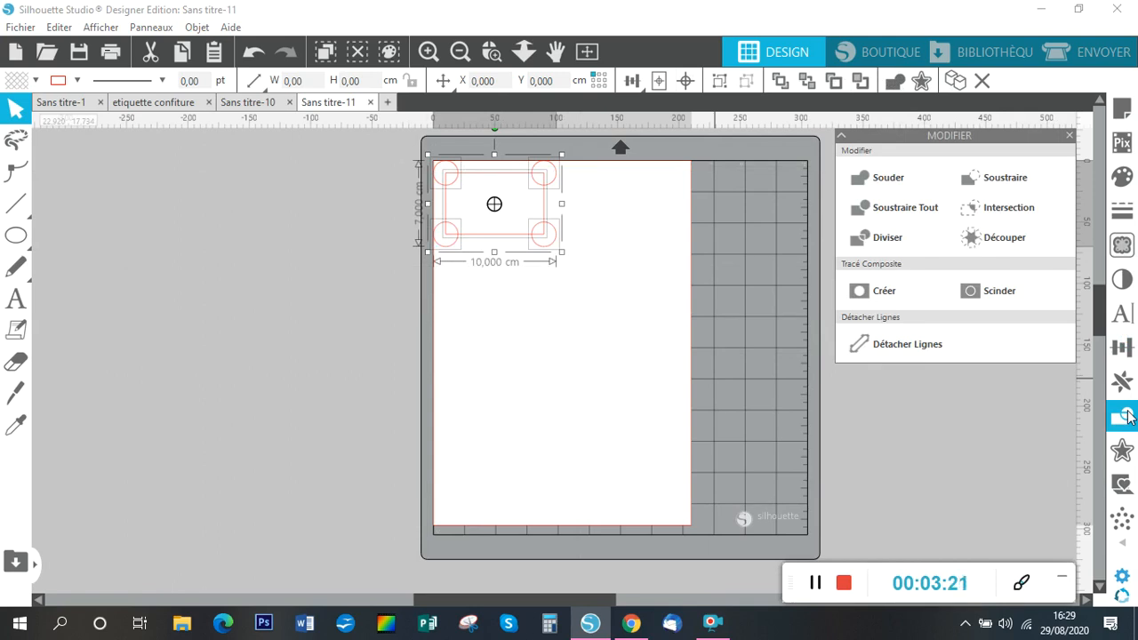
pyautogui.click(998, 176)
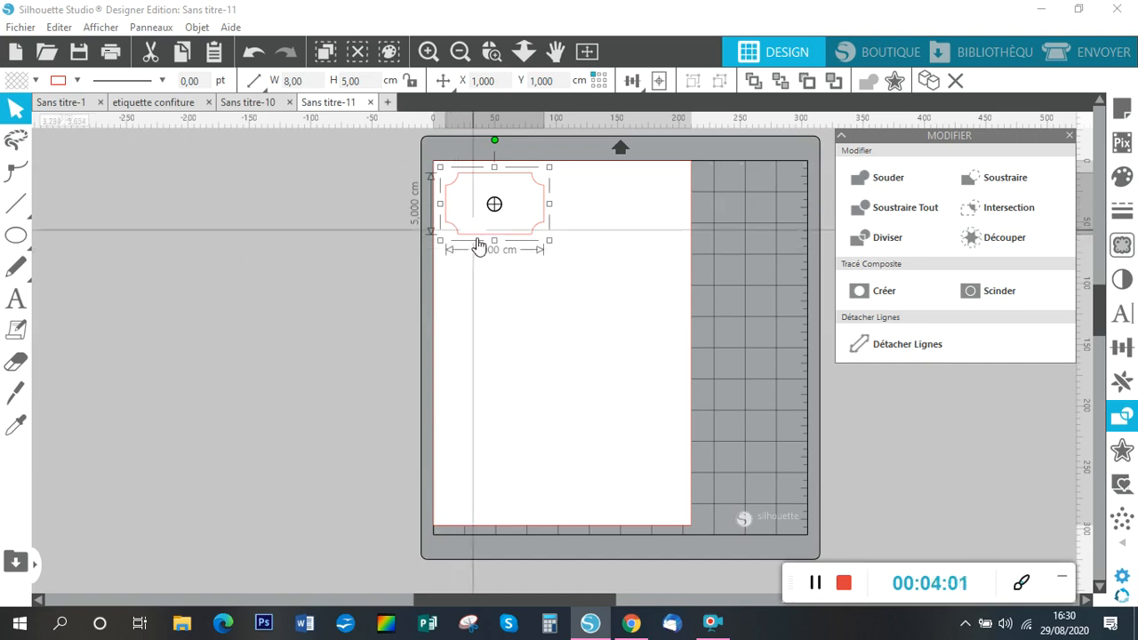
# Step: Add two successive internal offsets inside the label outline, each at 0.2 cm distance with sharp corners
pyautogui.click(1122, 449)
pyautogui.click(1031, 182)
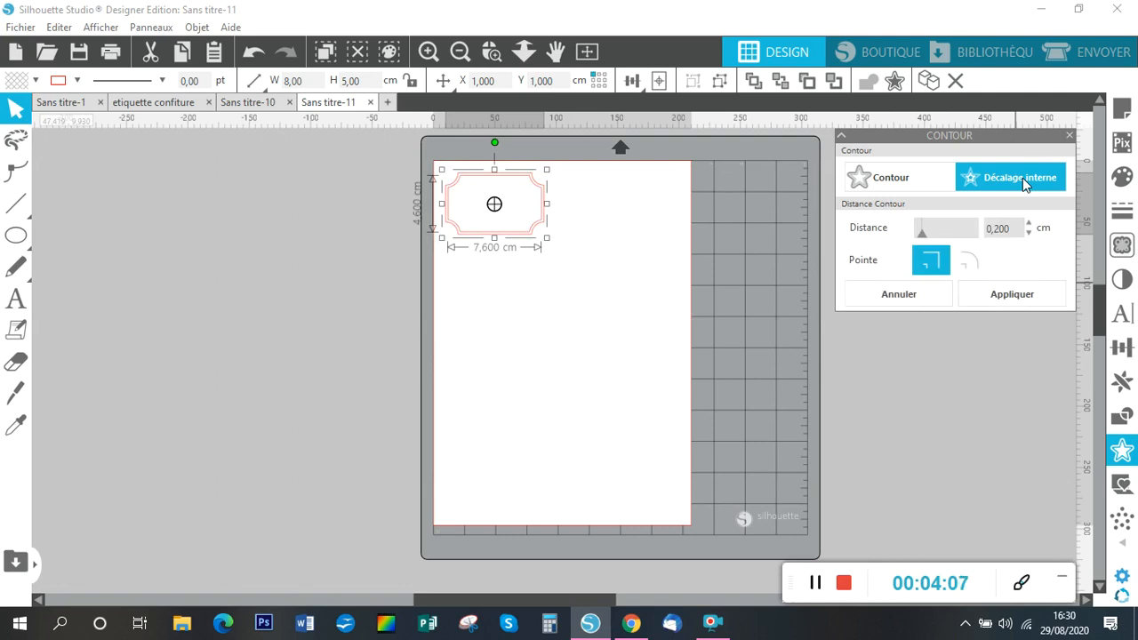
pyautogui.click(1027, 182)
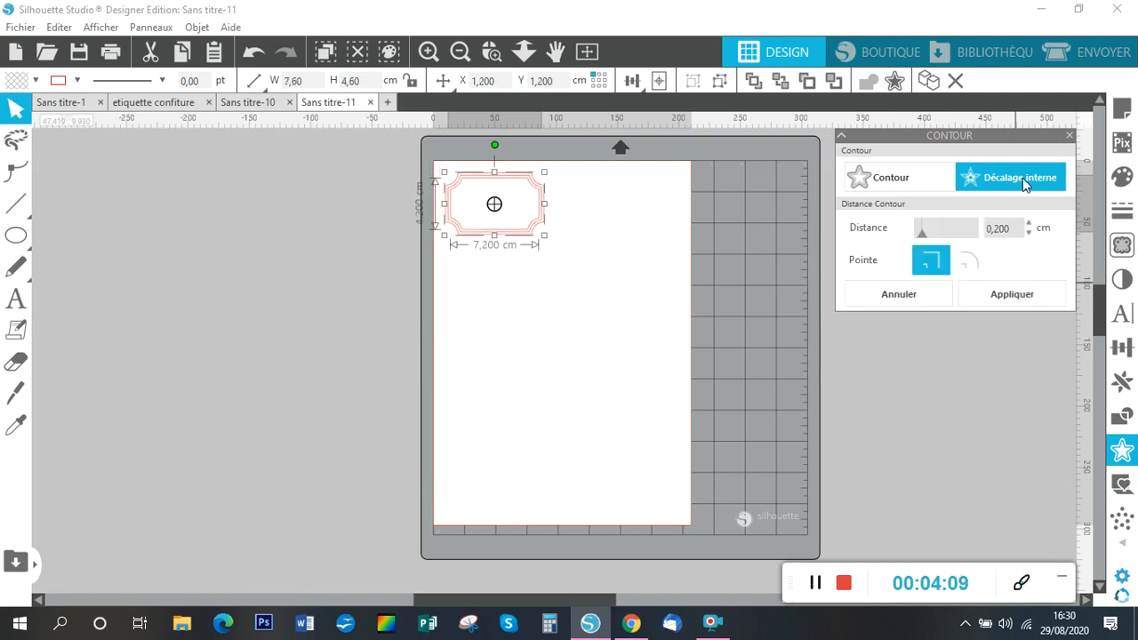
pyautogui.click(997, 297)
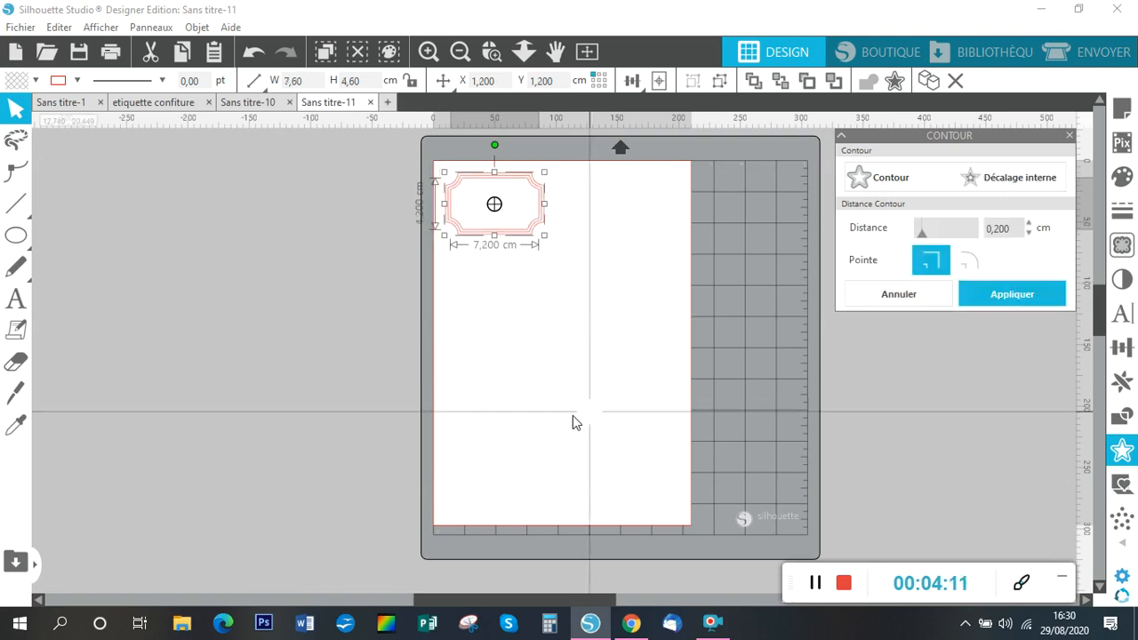
pyautogui.click(624, 222)
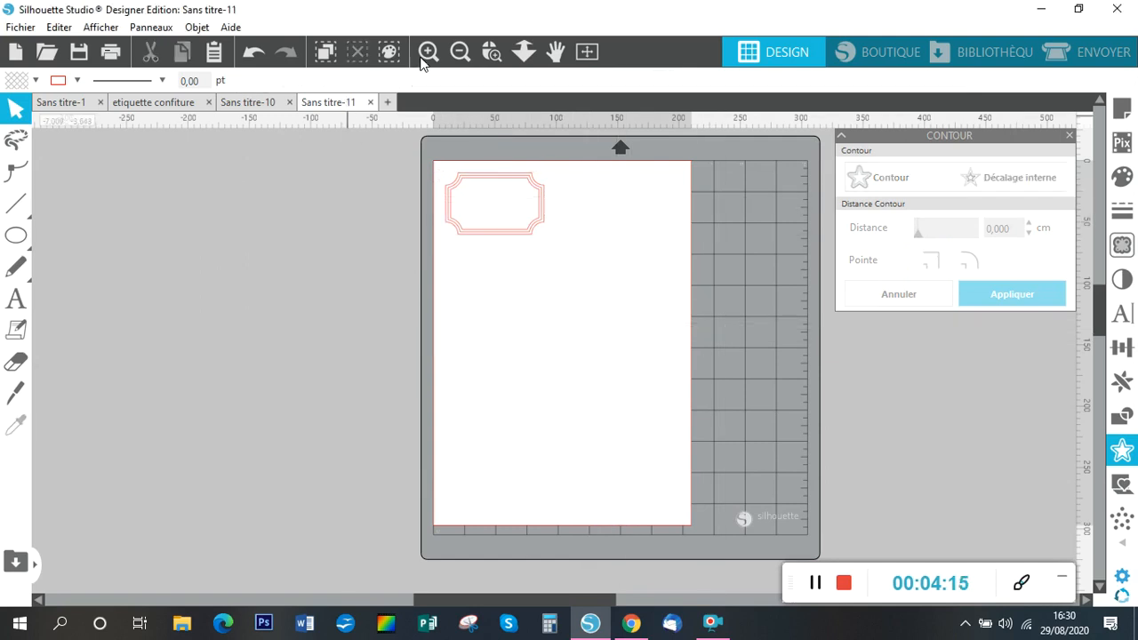
# Step: Give the middle of the three label outlines a 2 pt brown line
pyautogui.click(427, 51)
pyautogui.click(428, 51)
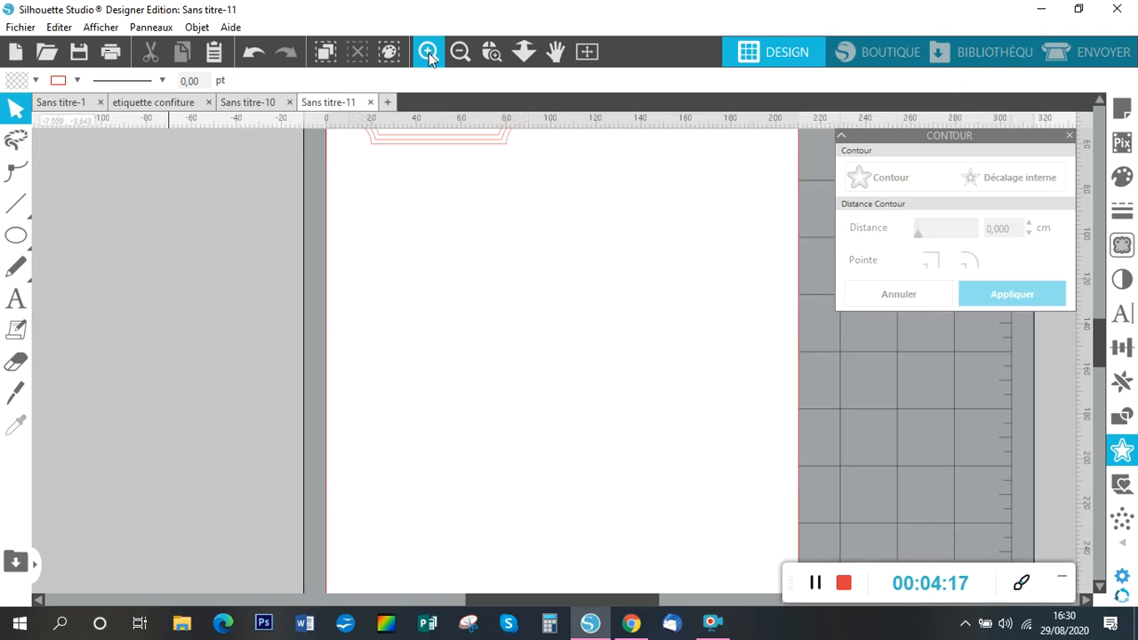
pyautogui.click(427, 52)
pyautogui.click(427, 51)
pyautogui.click(428, 52)
pyautogui.click(429, 53)
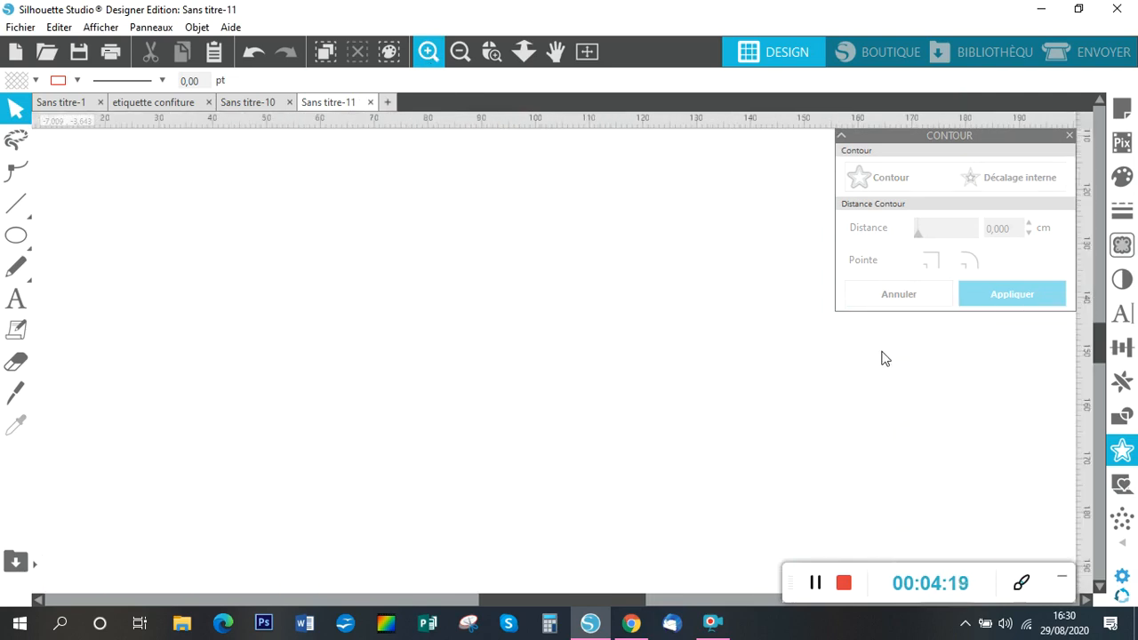
pyautogui.moveTo(1106, 356); pyautogui.dragTo(1095, 275)
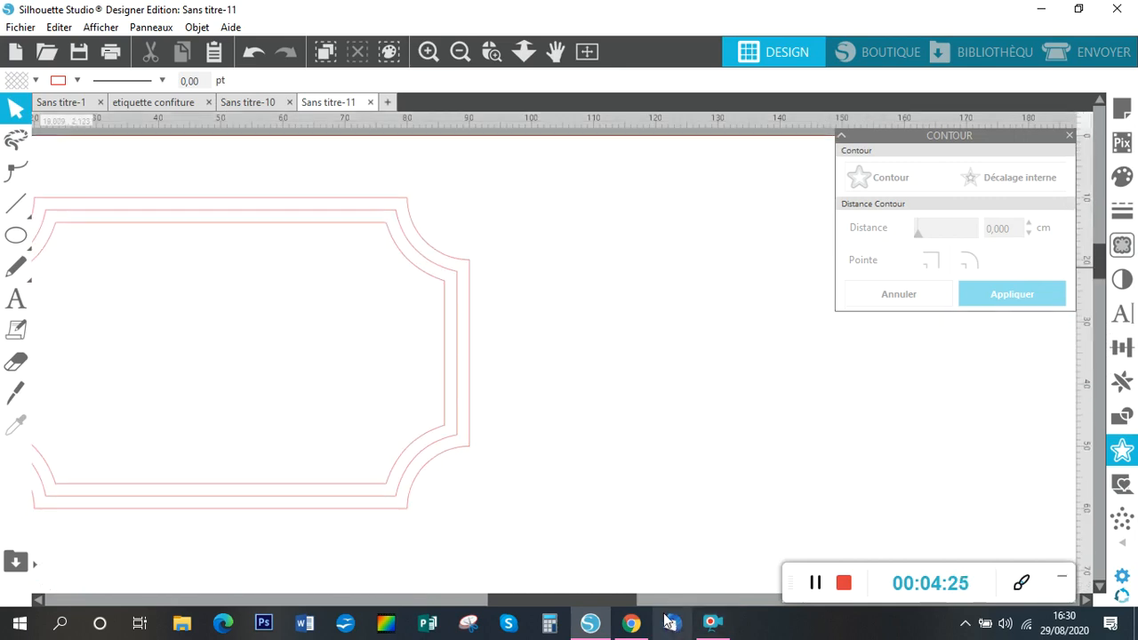
pyautogui.moveTo(616, 604); pyautogui.dragTo(523, 605)
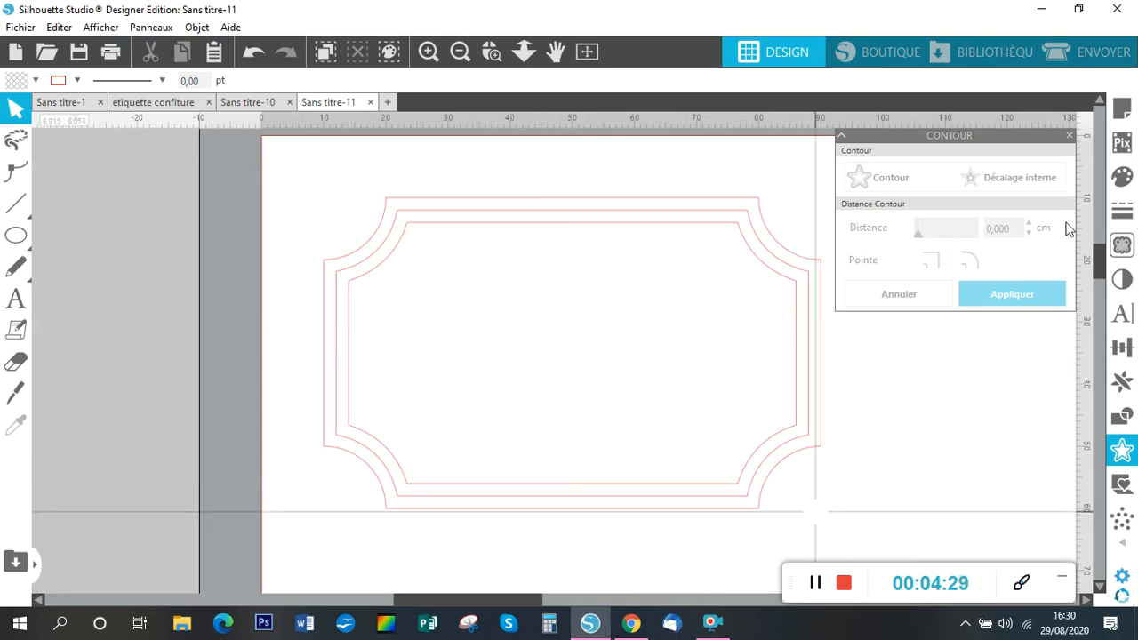
pyautogui.click(1070, 137)
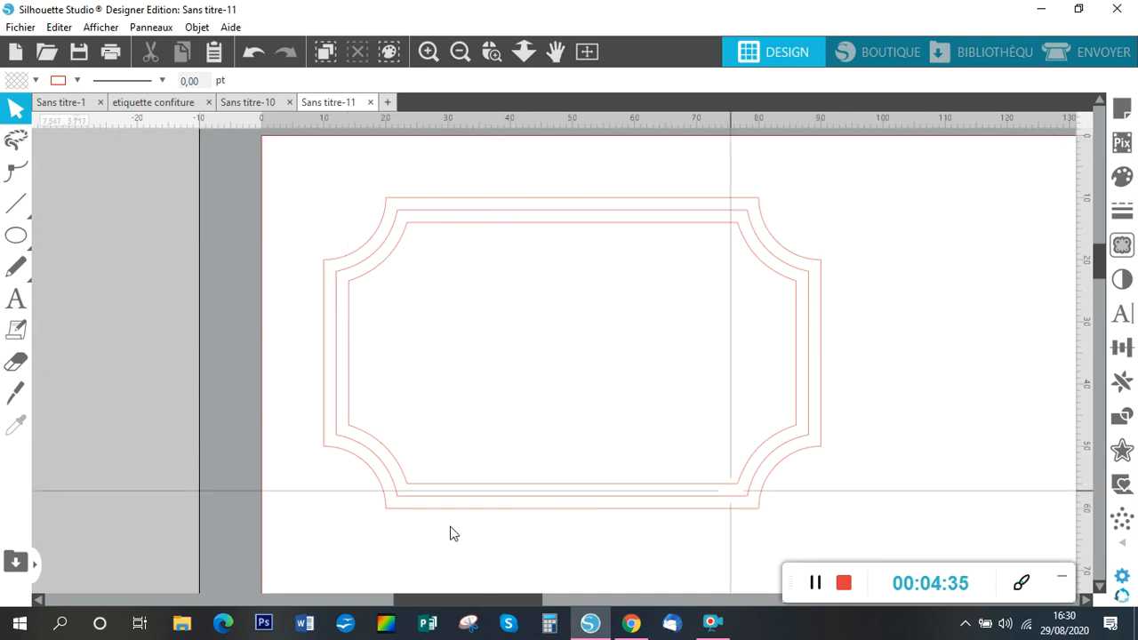
pyautogui.click(336, 436)
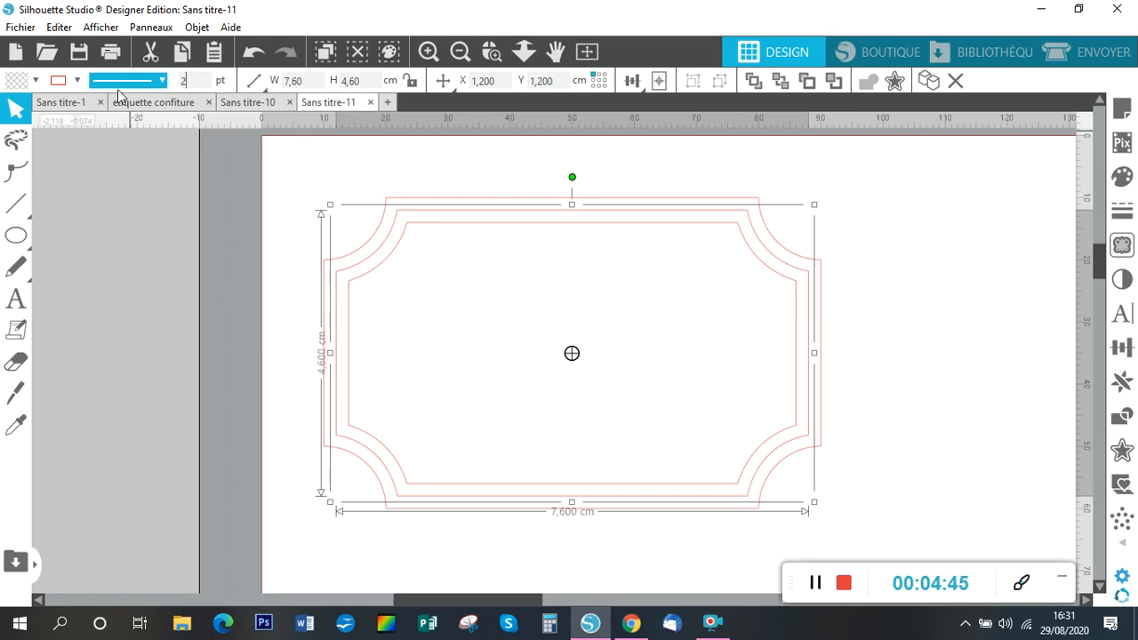
pyautogui.click(78, 82)
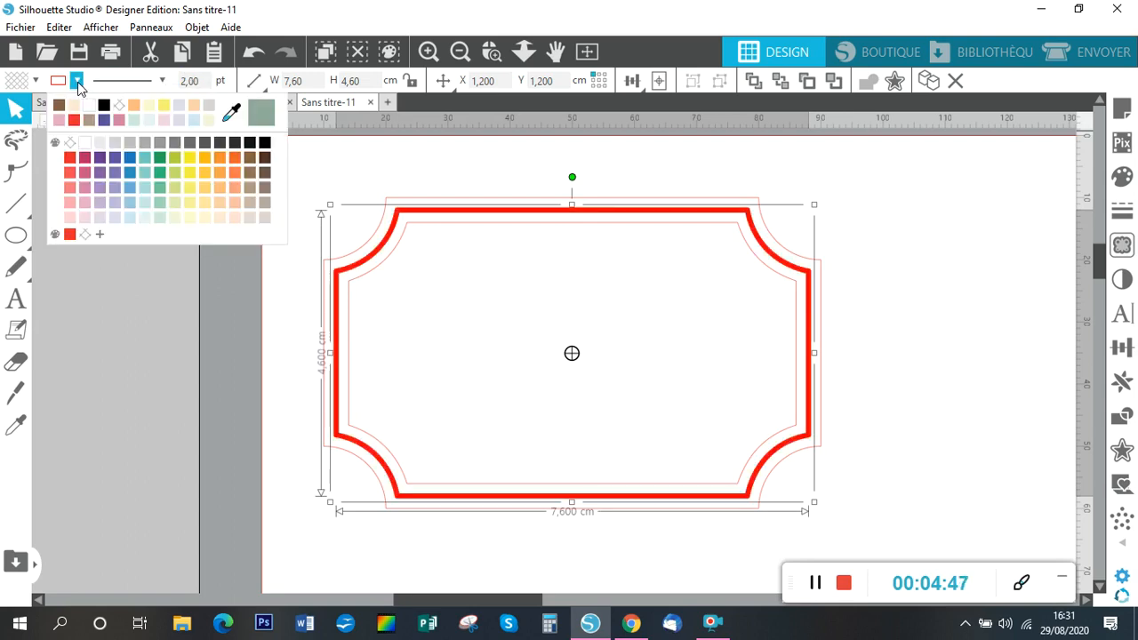
pyautogui.click(57, 106)
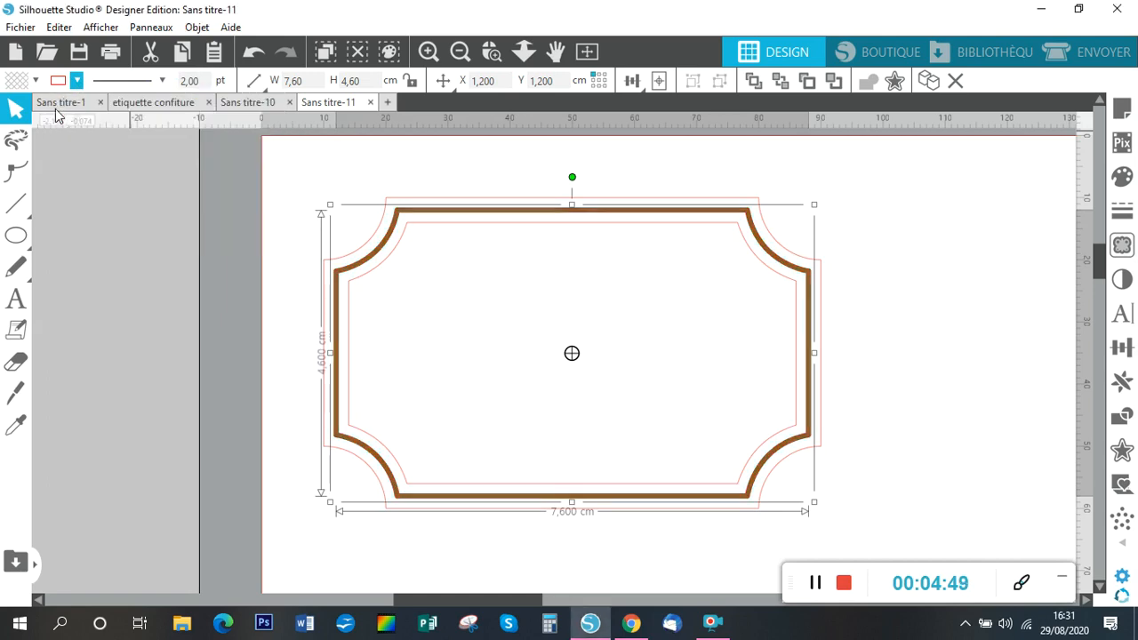
# Step: Give the innermost label outline a 1 pt brown line and deselect it
pyautogui.click(729, 231)
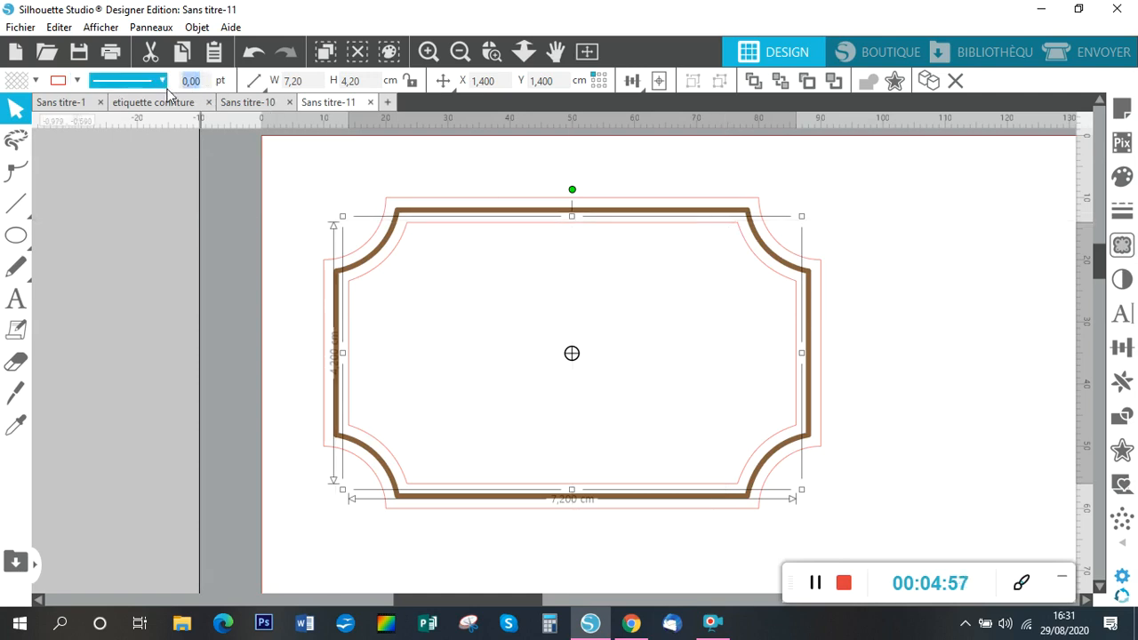
pyautogui.click(77, 80)
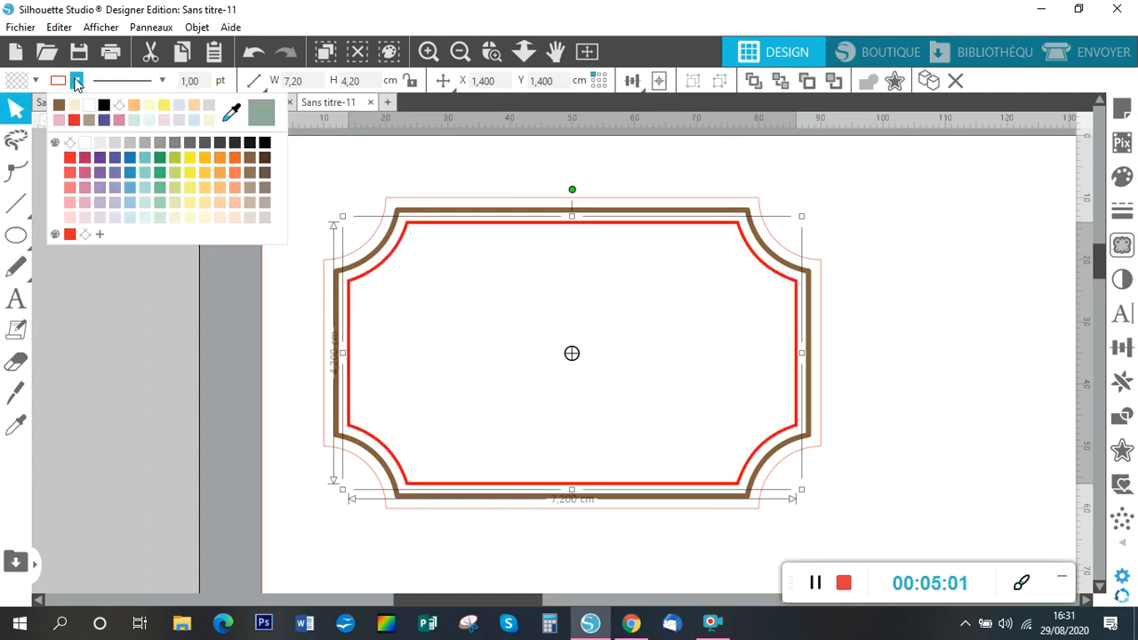
pyautogui.click(58, 107)
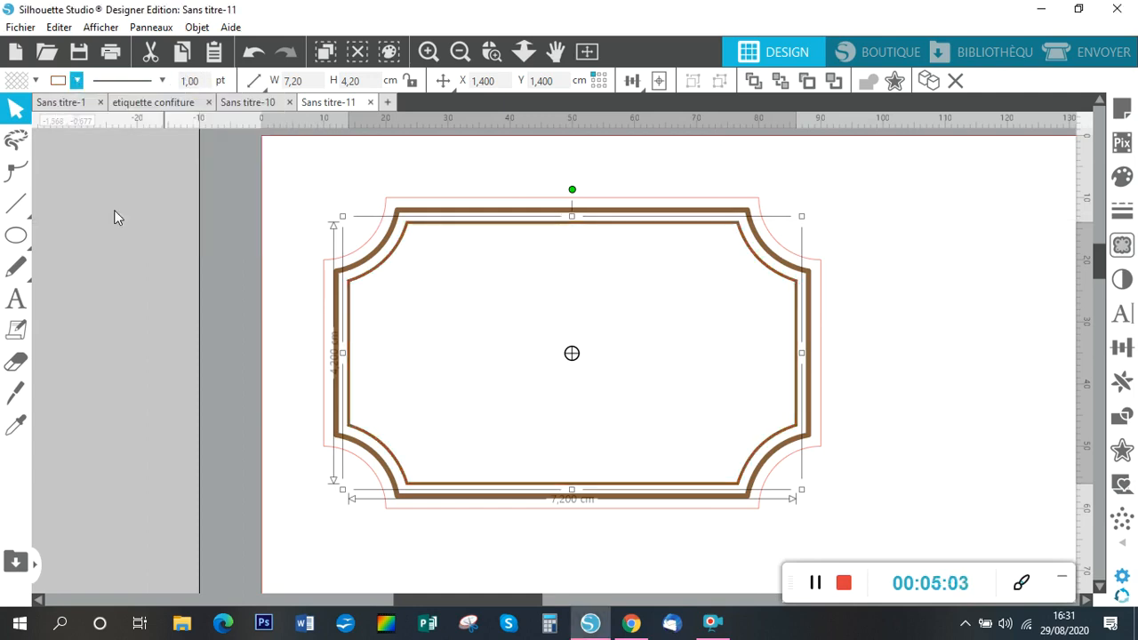
pyautogui.click(114, 213)
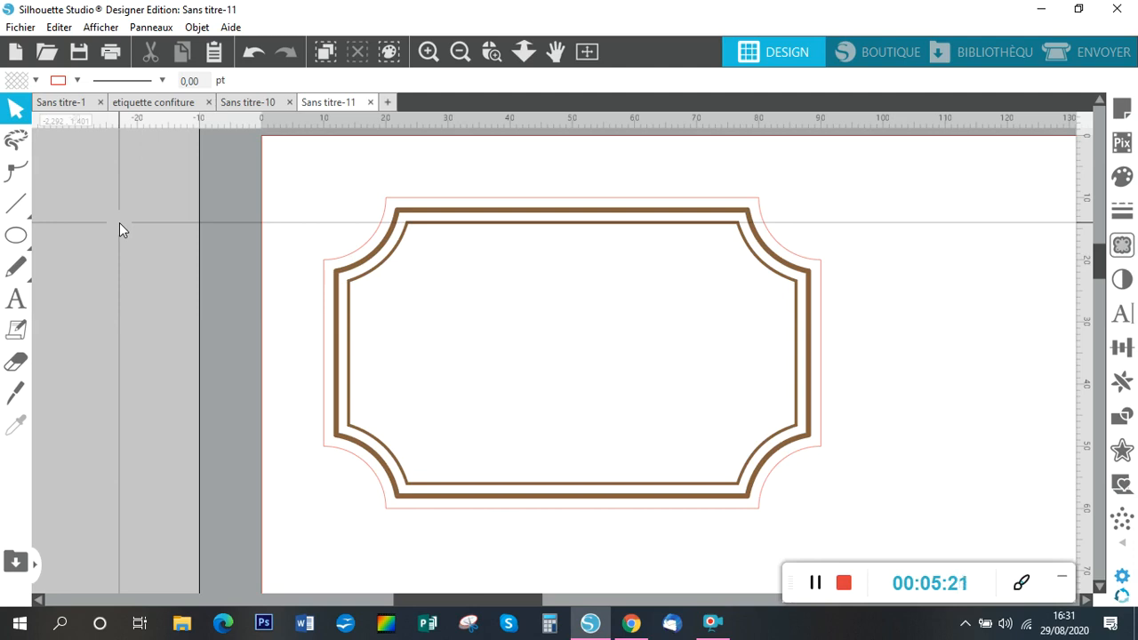
# Step: Draw a small ellipse about 0.42 cm wide and 0.56 cm high beside the label's upper-right corner
pyautogui.moveTo(2, 269)
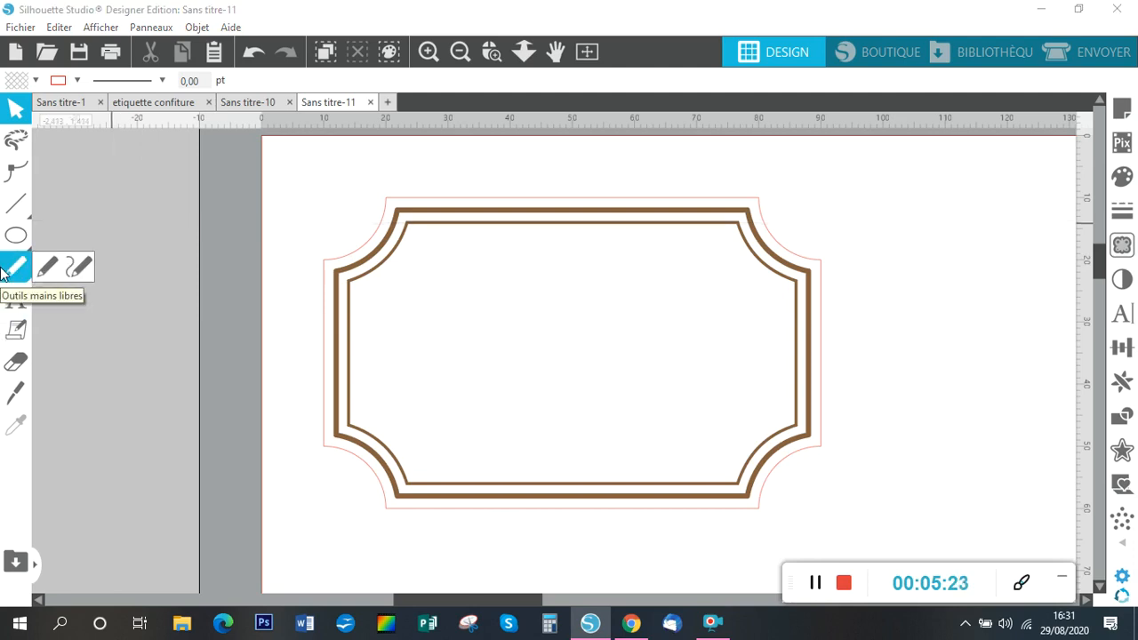
pyautogui.click(3, 269)
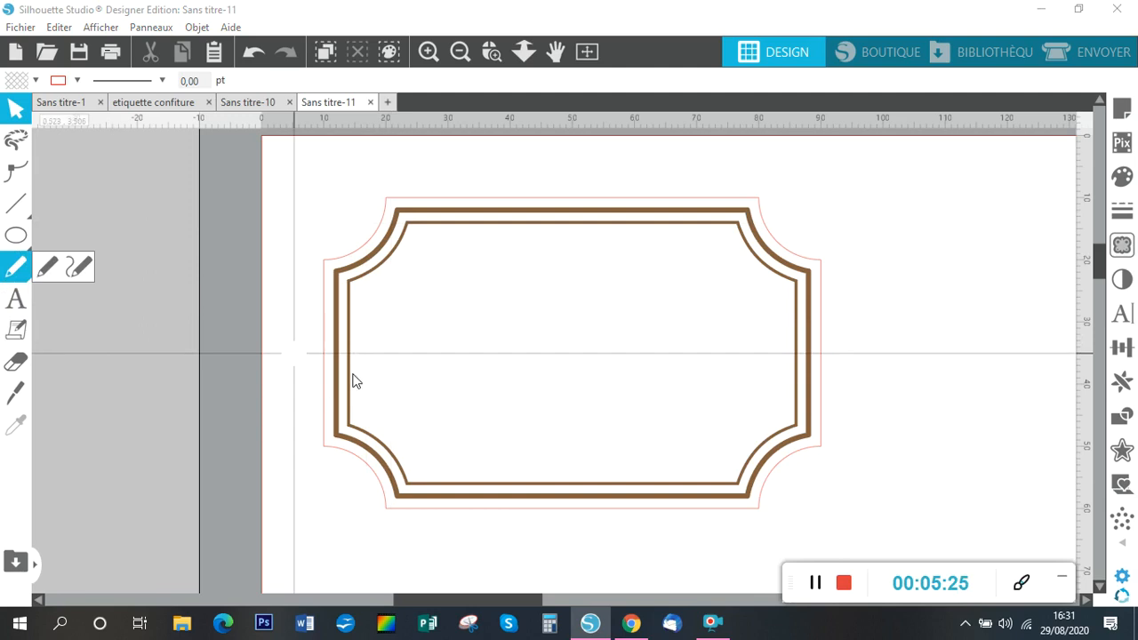
pyautogui.click(25, 238)
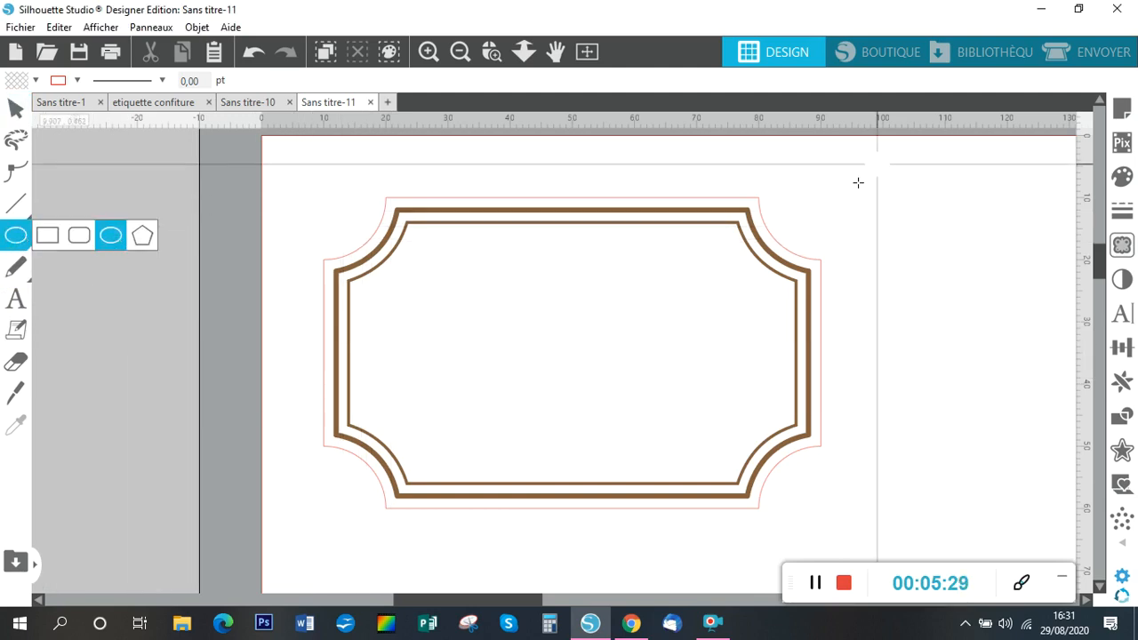
pyautogui.moveTo(858, 183); pyautogui.dragTo(883, 218)
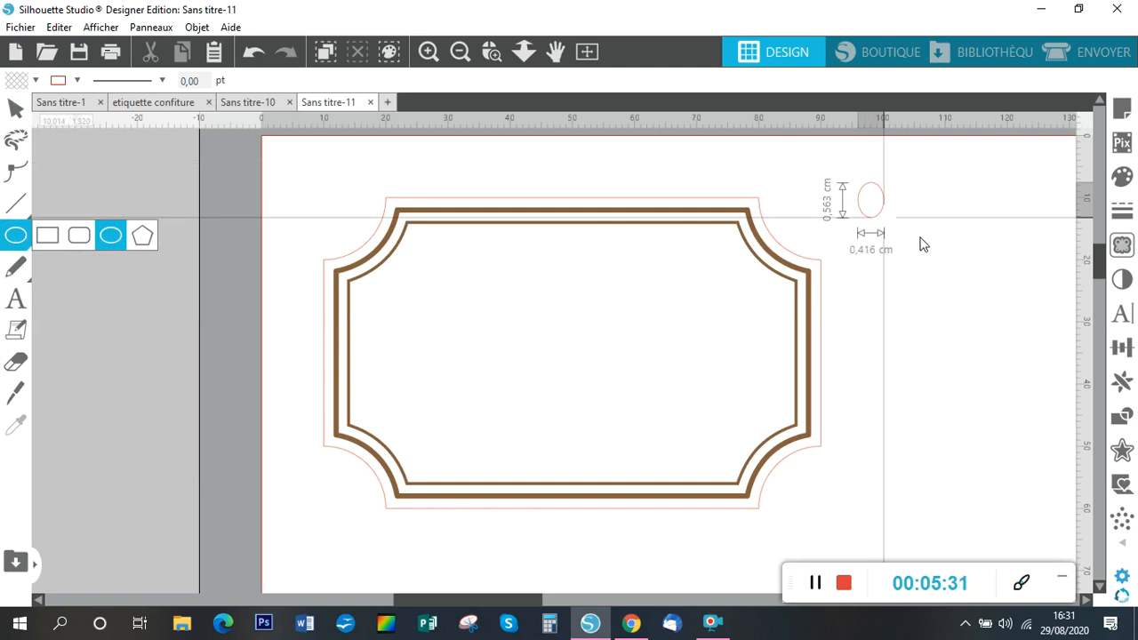
pyautogui.click(17, 107)
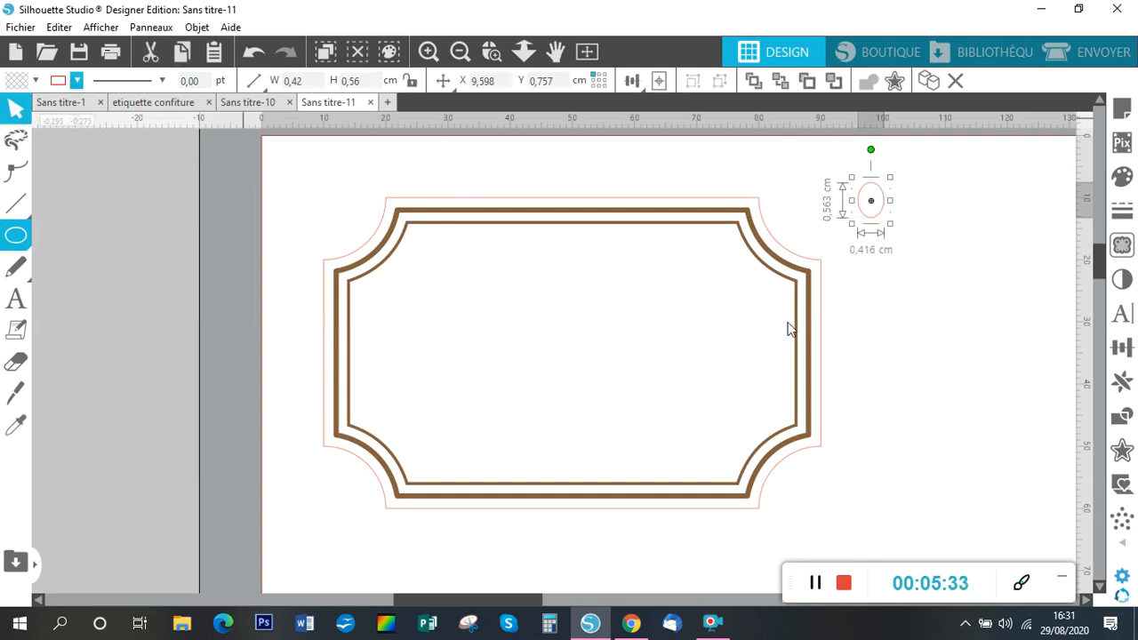
# Step: Resize the small ellipse beside the label to a circle 1 cm wide and 1 cm high
pyautogui.click(1122, 348)
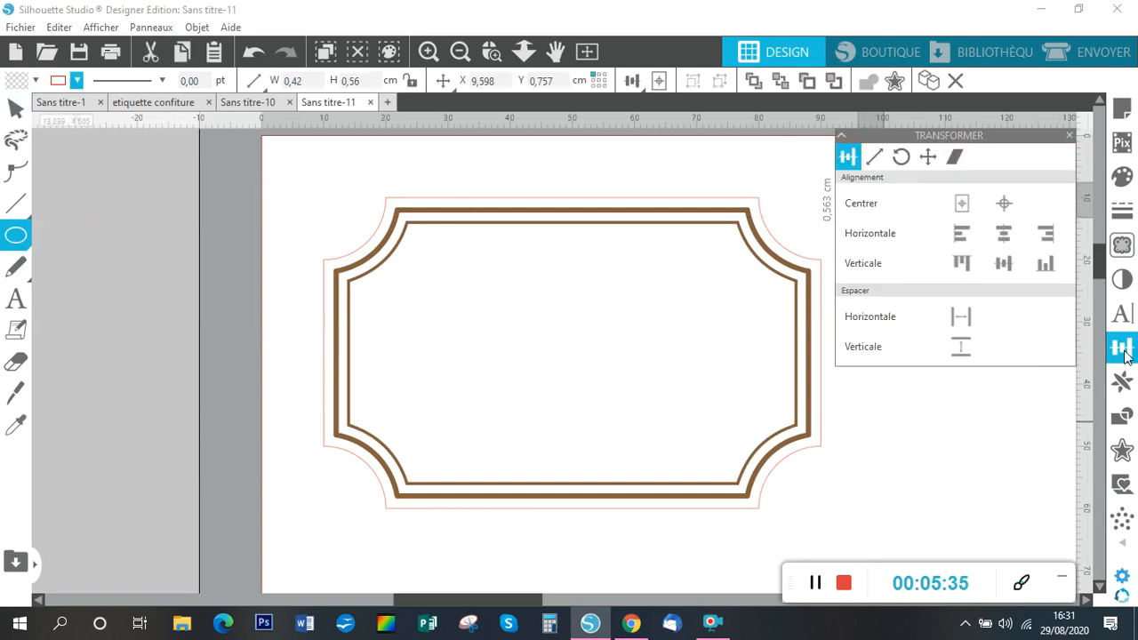
pyautogui.click(875, 160)
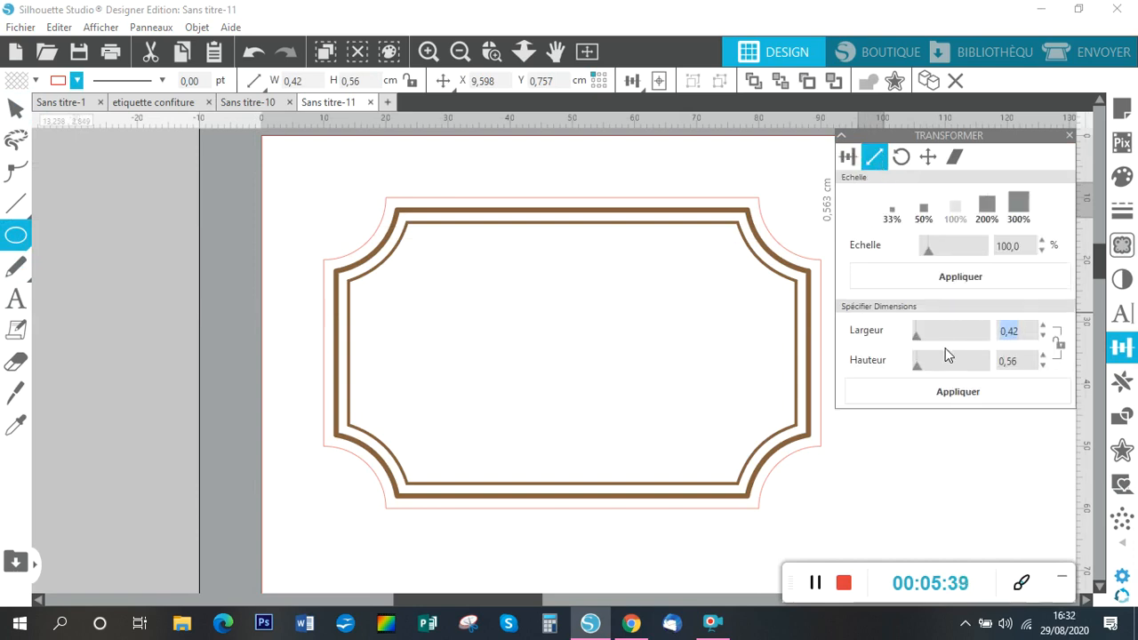
pyautogui.write('1')
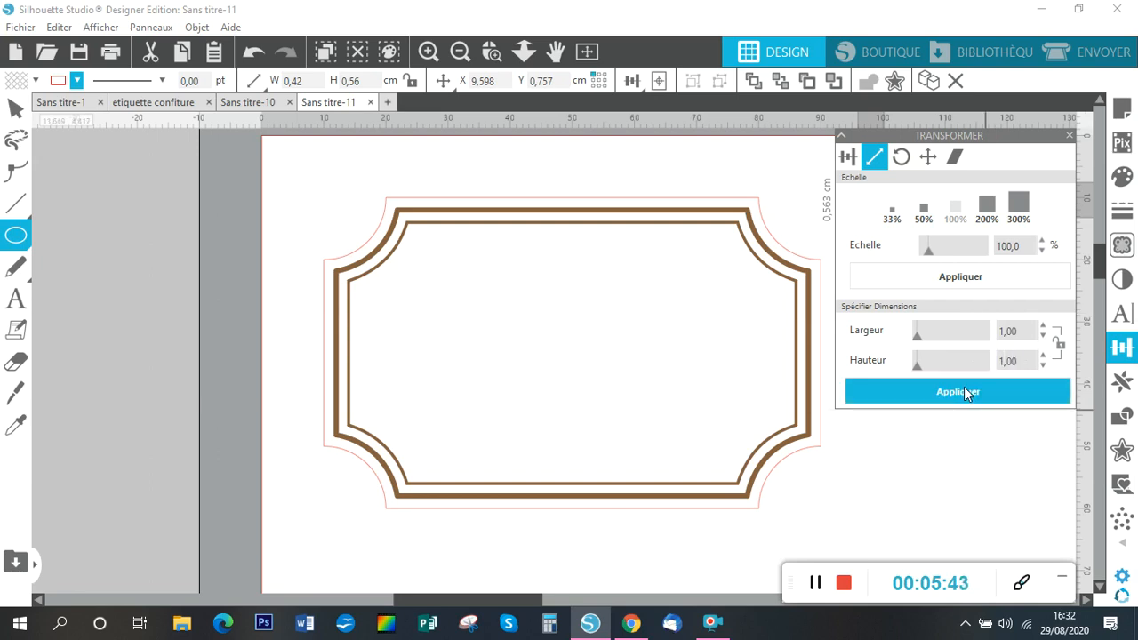
pyautogui.click(963, 389)
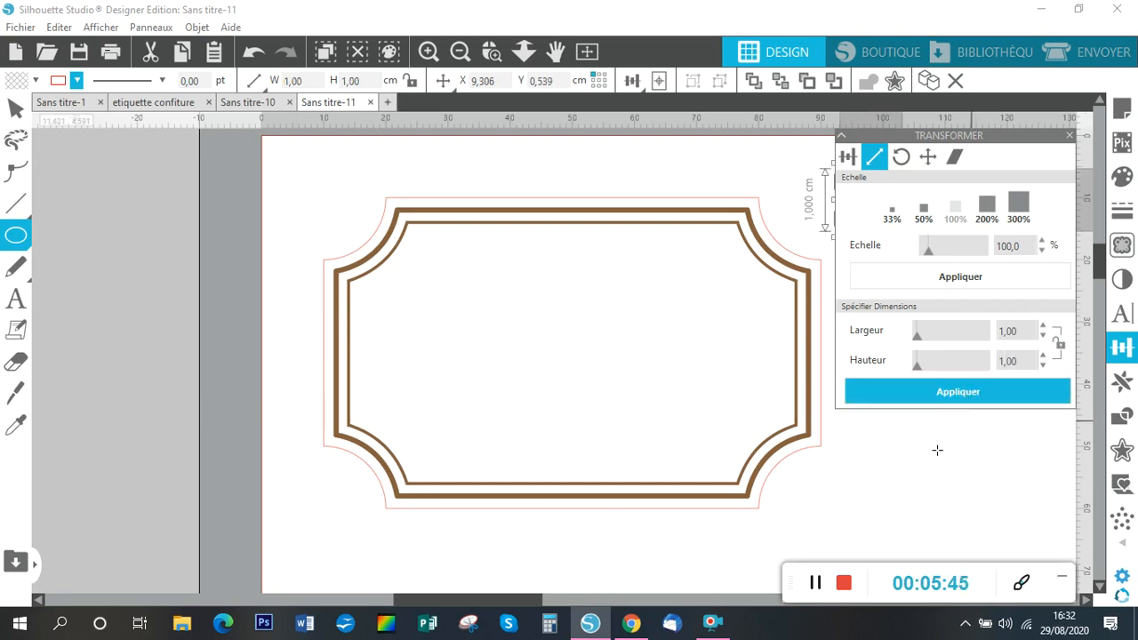
pyautogui.click(1070, 134)
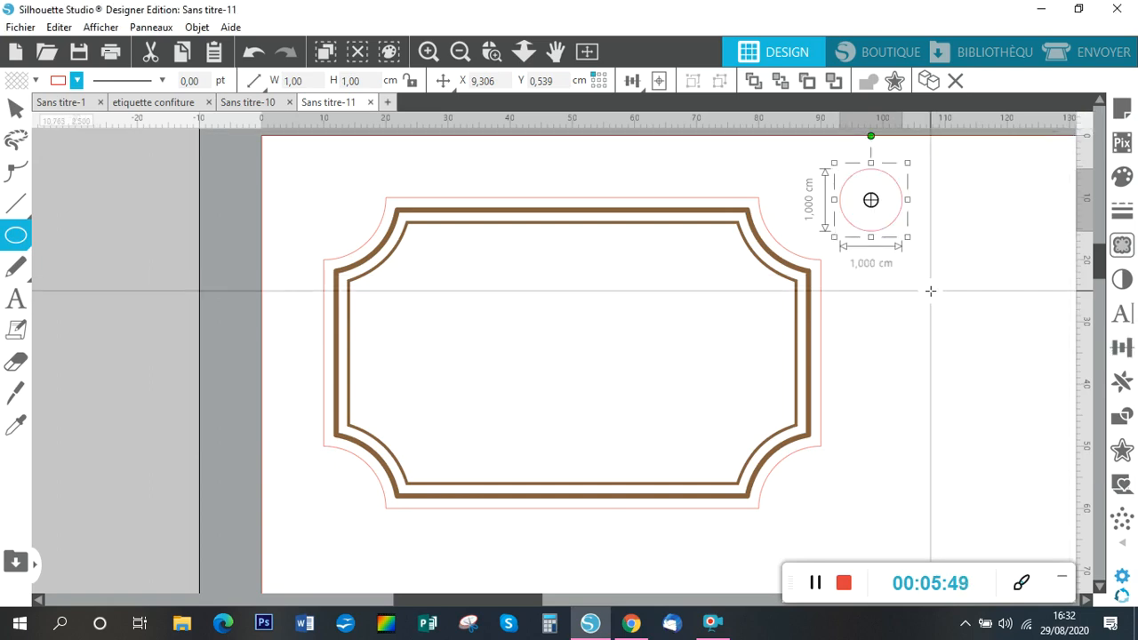
# Step: Duplicate the 1 cm circle and set the copy's width and height to 0.5 cm
pyautogui.press('i')
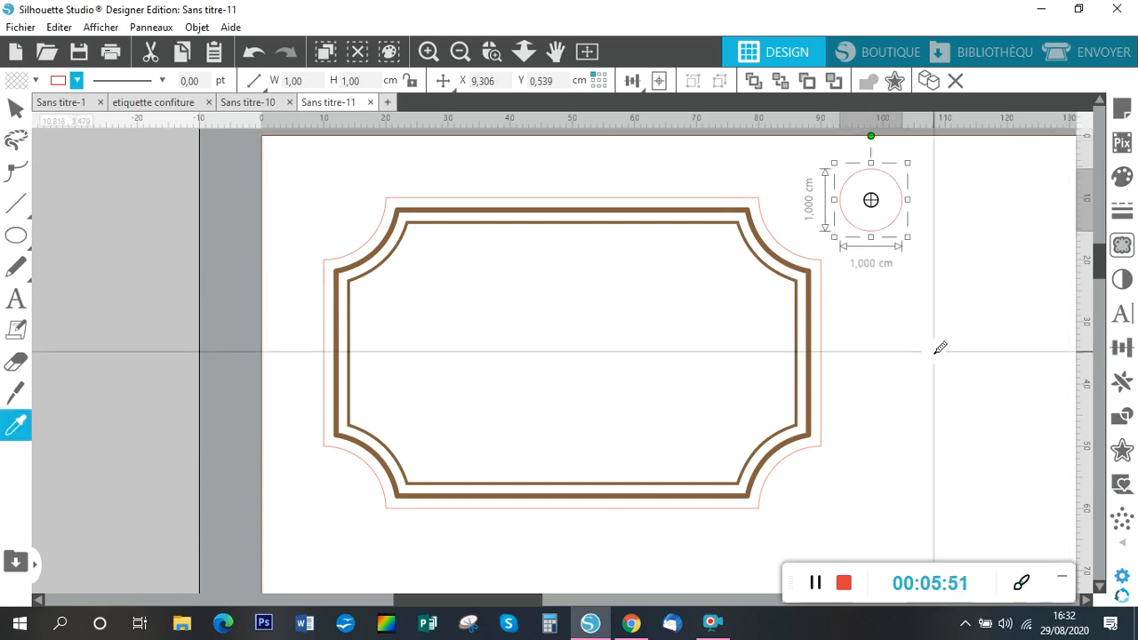
pyautogui.hotkey('ctrl', 'd')
pyautogui.press('e')
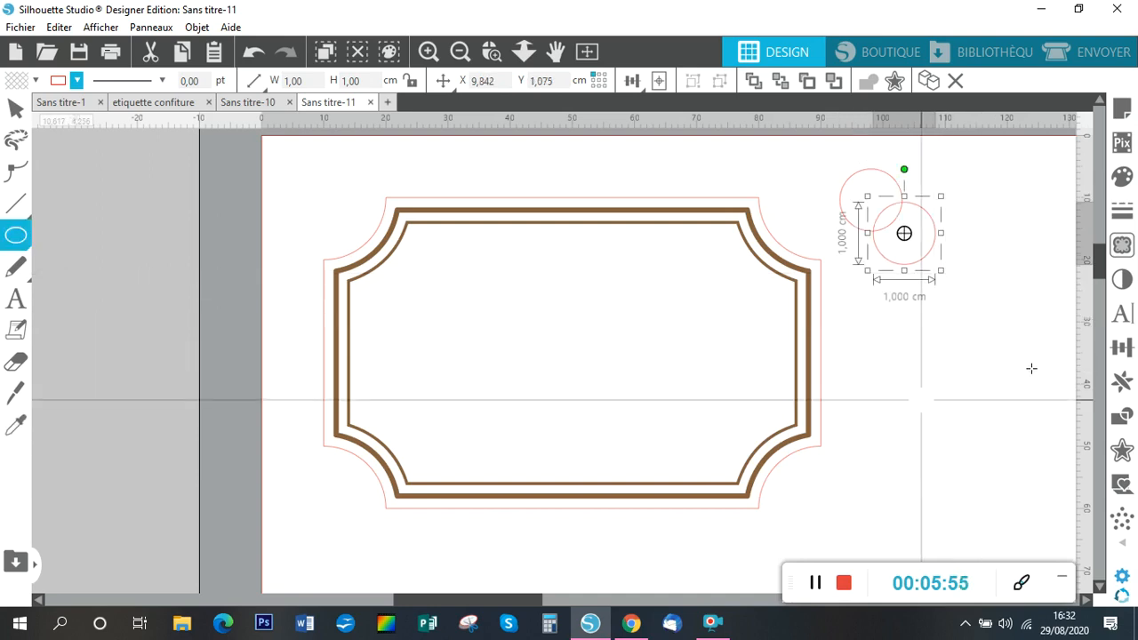
pyautogui.click(1121, 349)
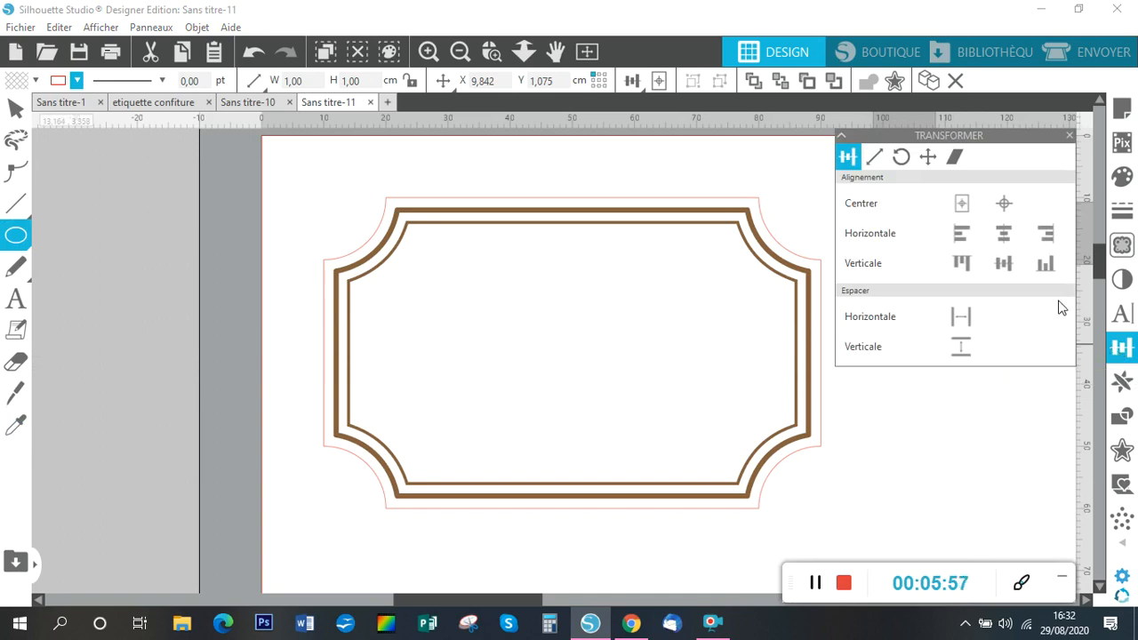
pyautogui.moveTo(910, 139); pyautogui.dragTo(431, 294)
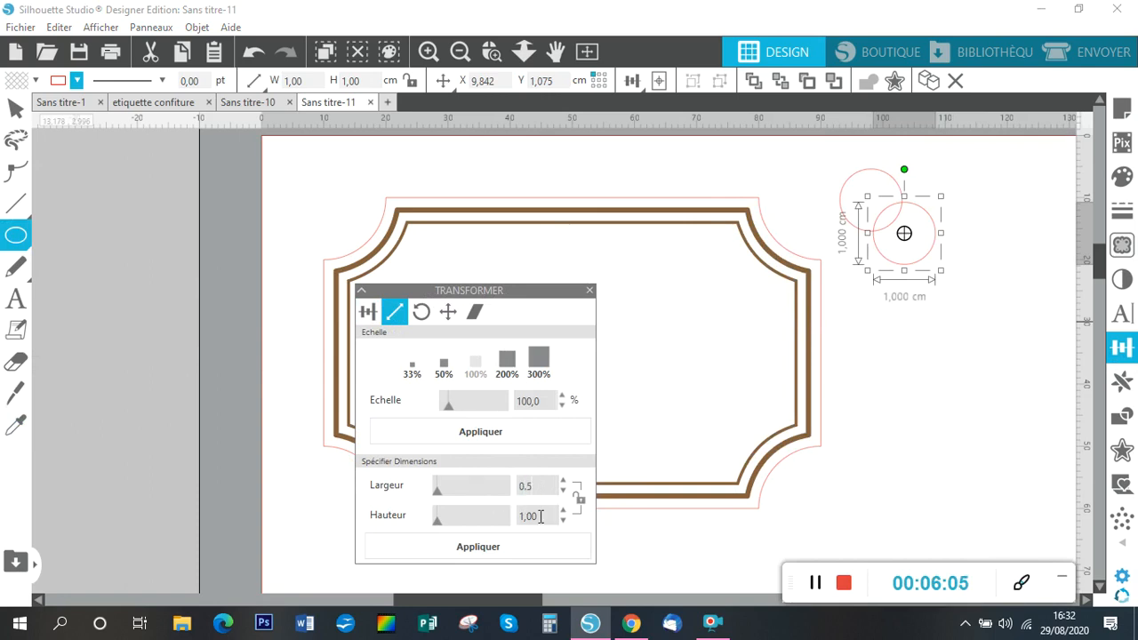
pyautogui.click(505, 546)
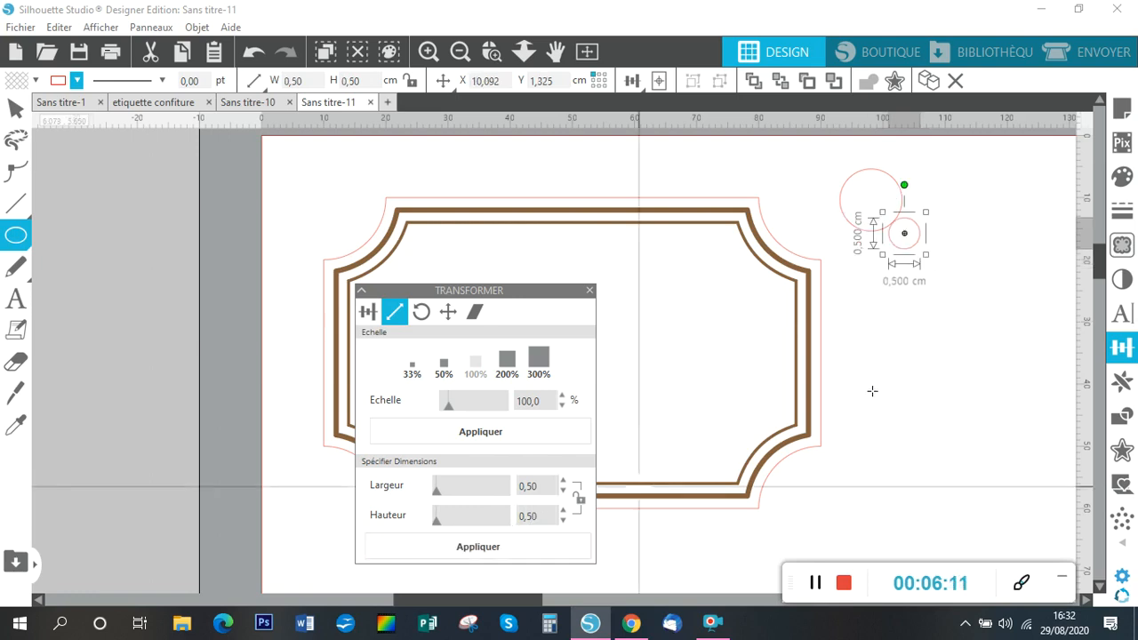
# Step: Select both circles and centre them on each other, undoing any accidentally drawn ellipse first
pyautogui.moveTo(937, 143); pyautogui.dragTo(880, 280)
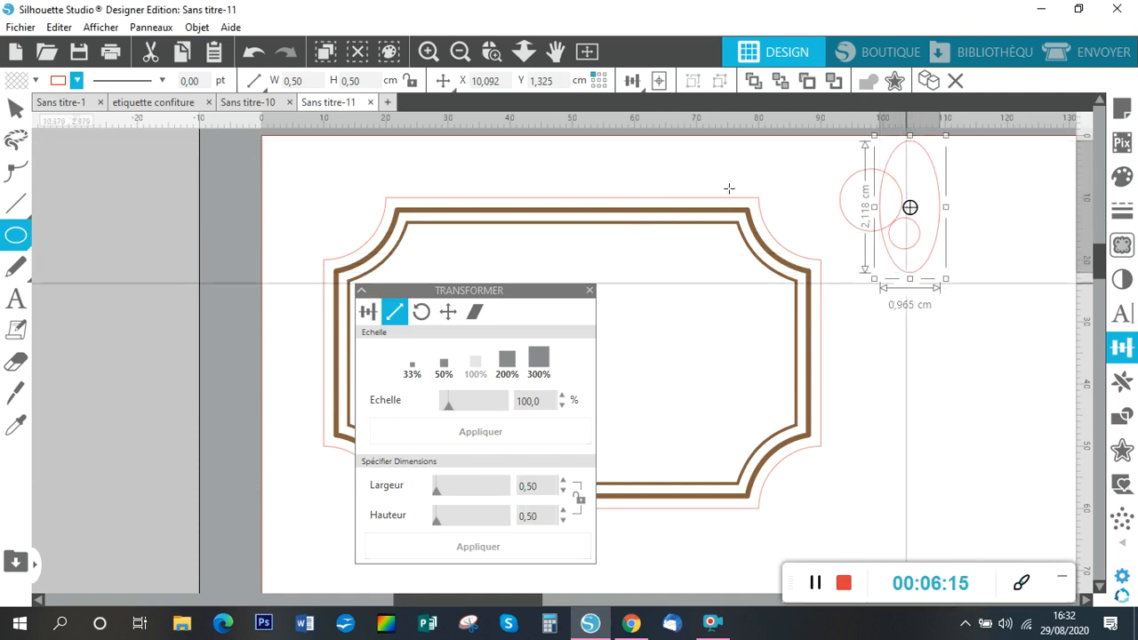
pyautogui.click(253, 53)
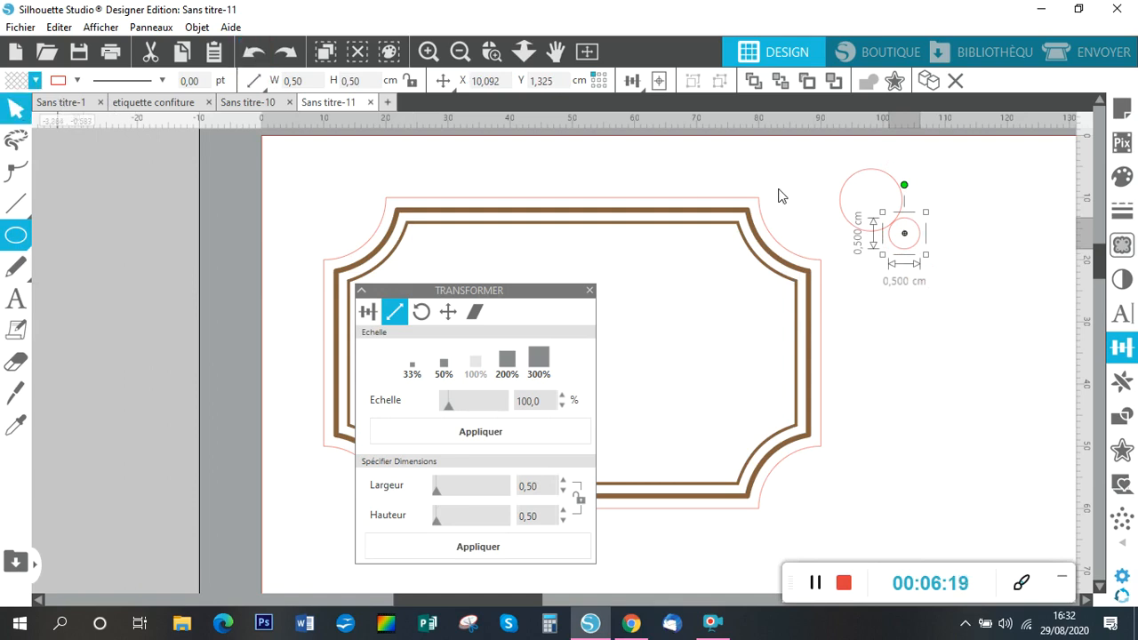
pyautogui.moveTo(957, 166); pyautogui.dragTo(828, 247)
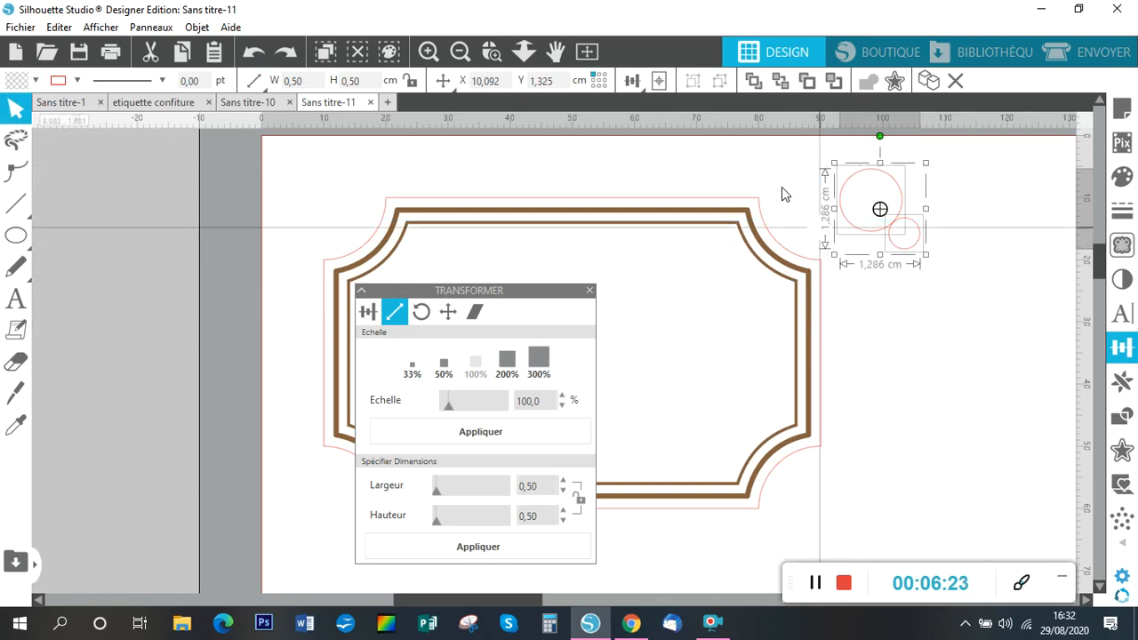
pyautogui.click(659, 83)
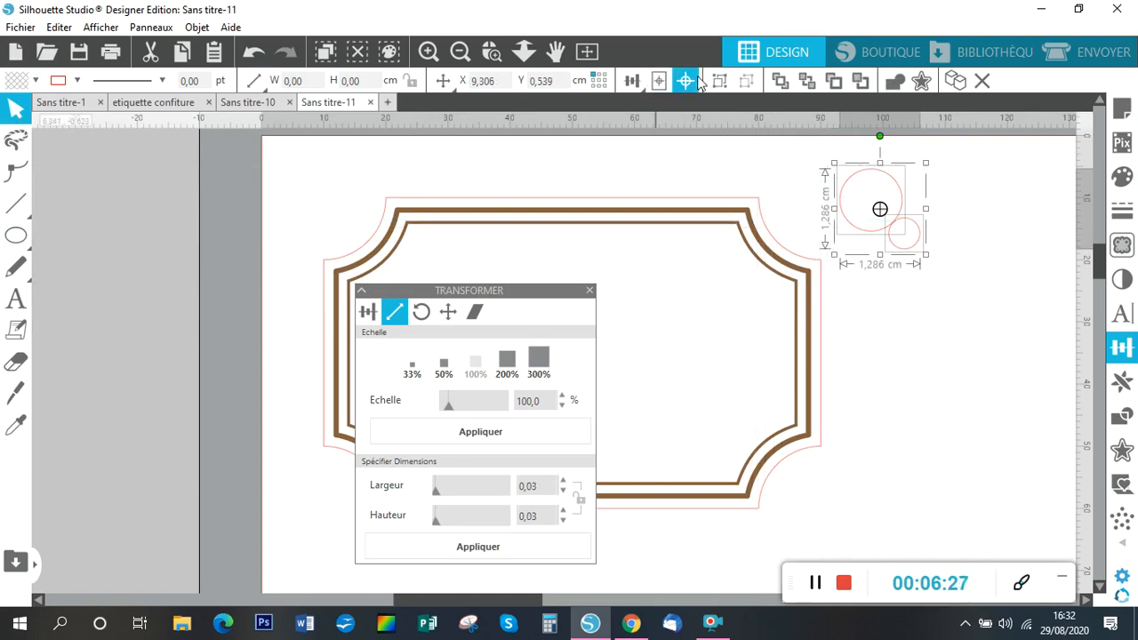
pyautogui.click(688, 82)
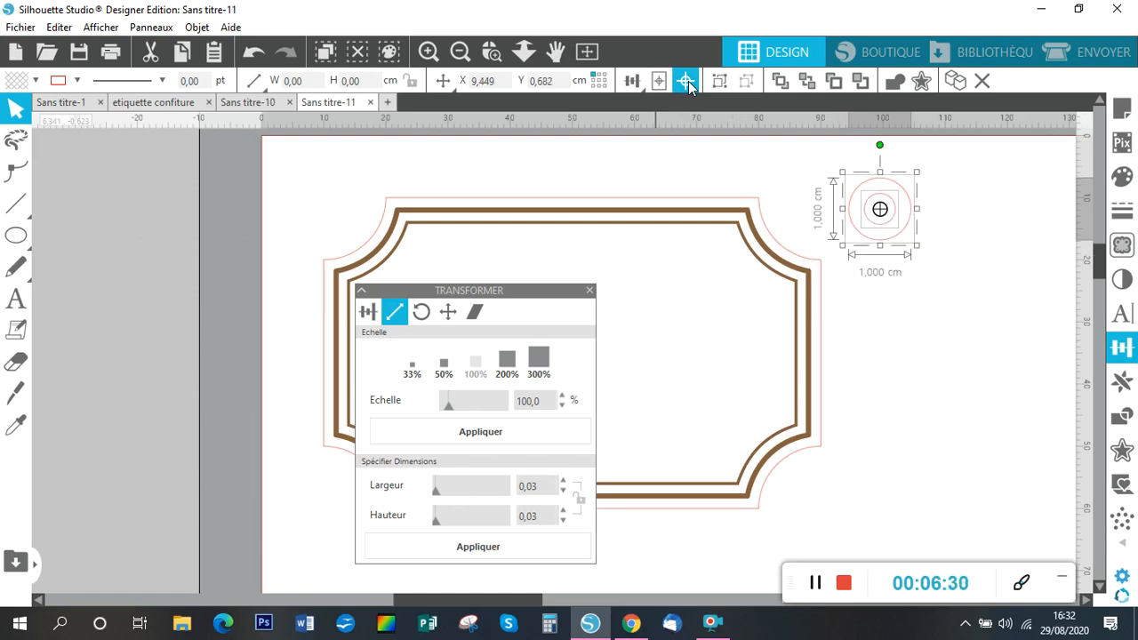
pyautogui.click(956, 311)
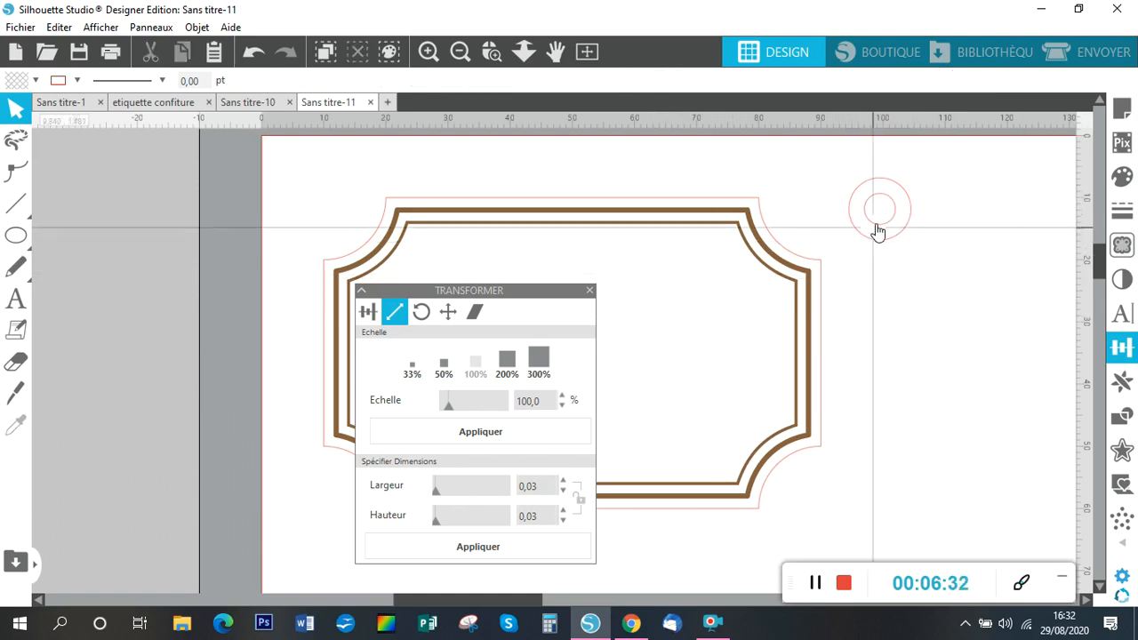
# Step: Fill the inner circle with white and the outer circle with brown
pyautogui.click(877, 229)
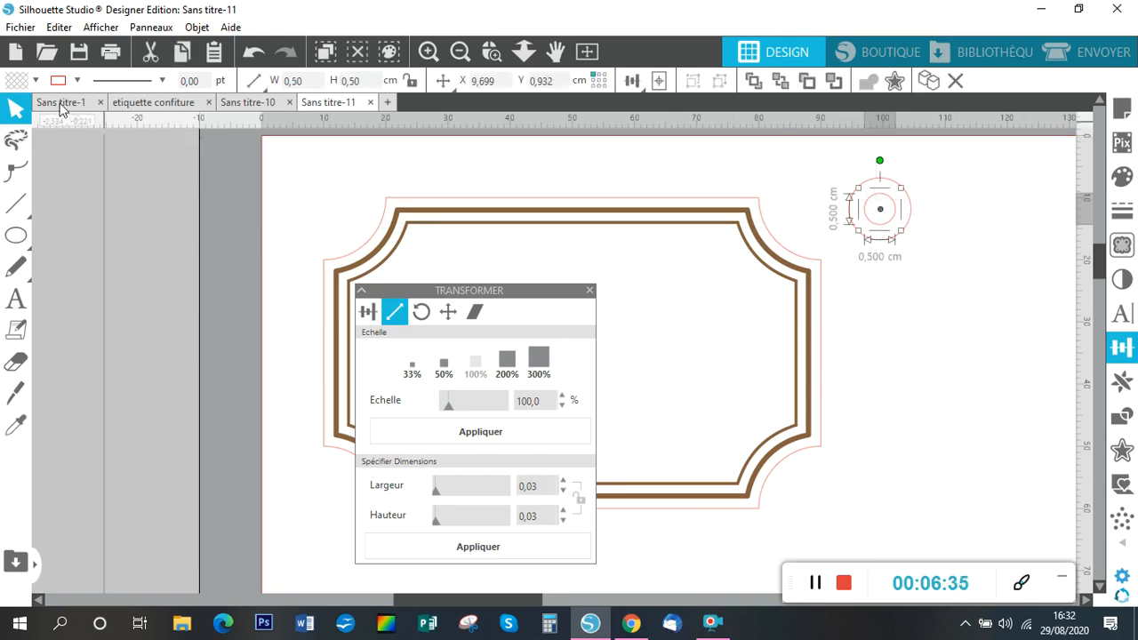
pyautogui.click(36, 81)
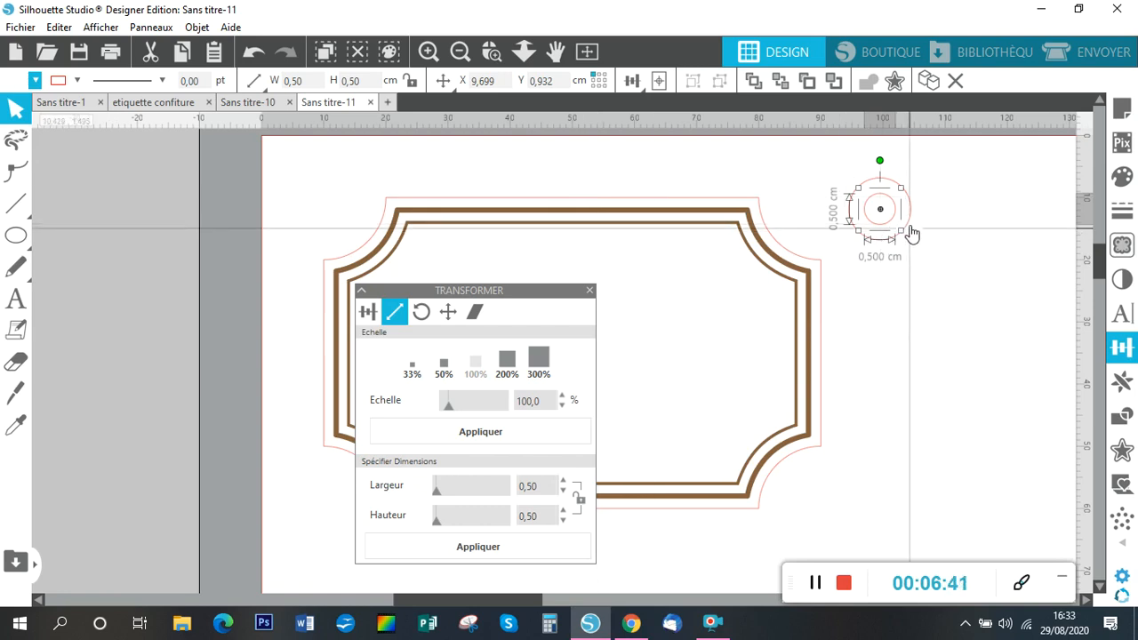
pyautogui.click(911, 214)
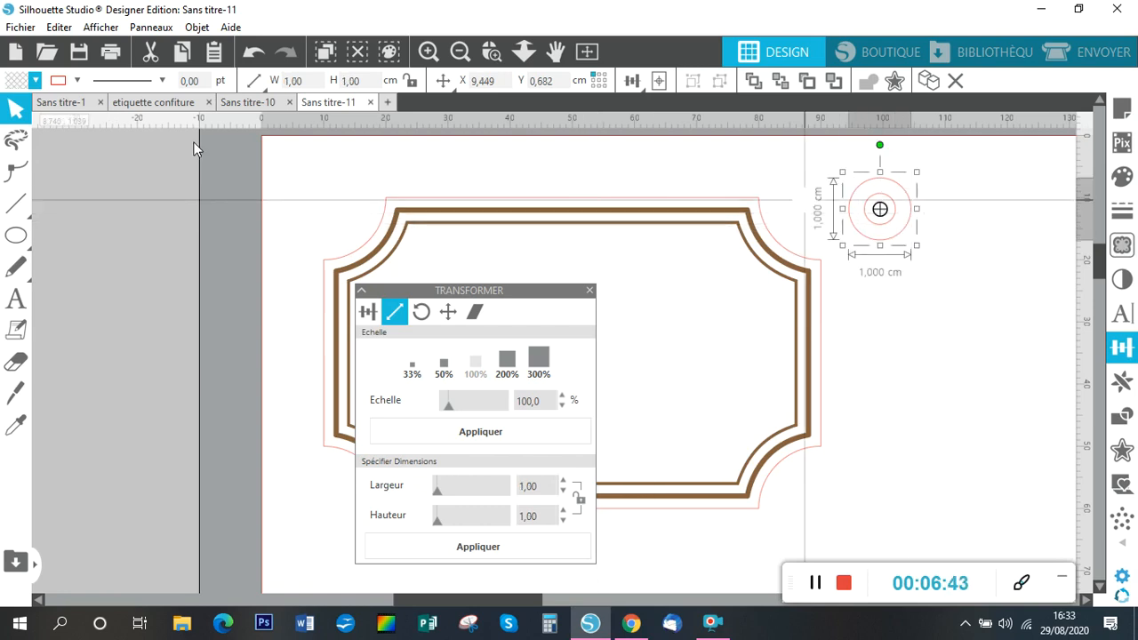
pyautogui.click(34, 82)
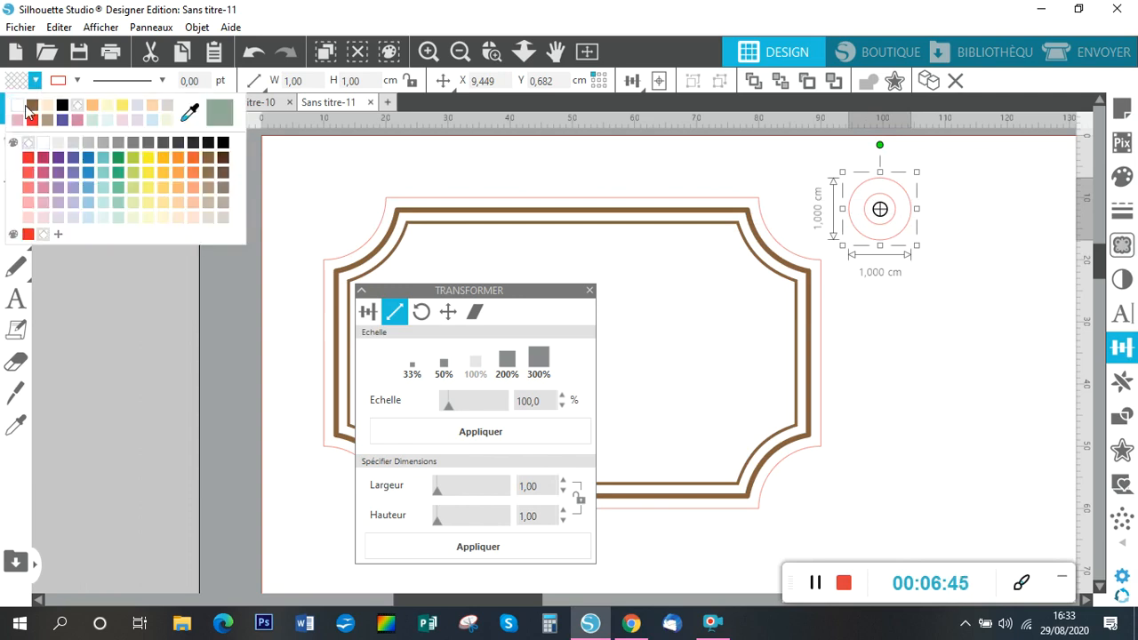
pyautogui.click(37, 225)
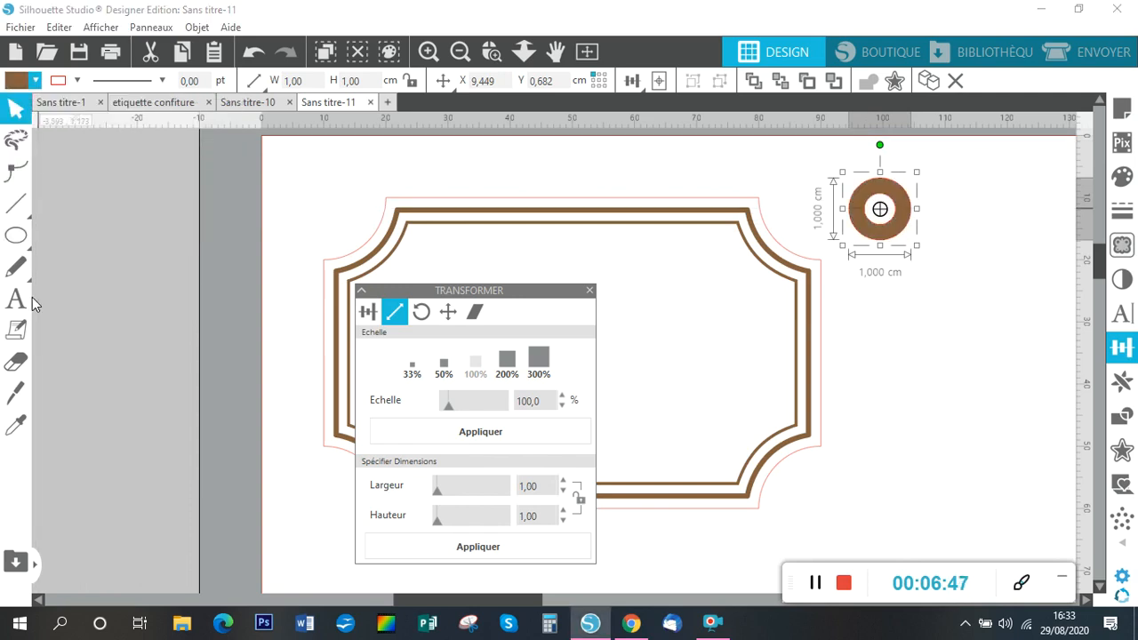
pyautogui.click(211, 363)
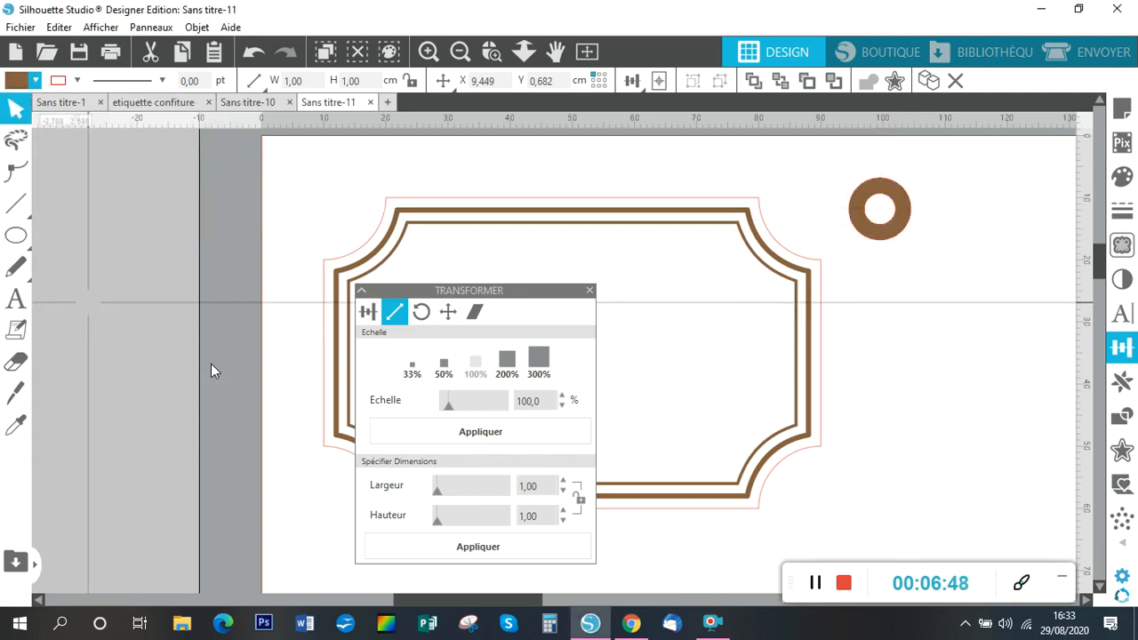
pyautogui.click(590, 290)
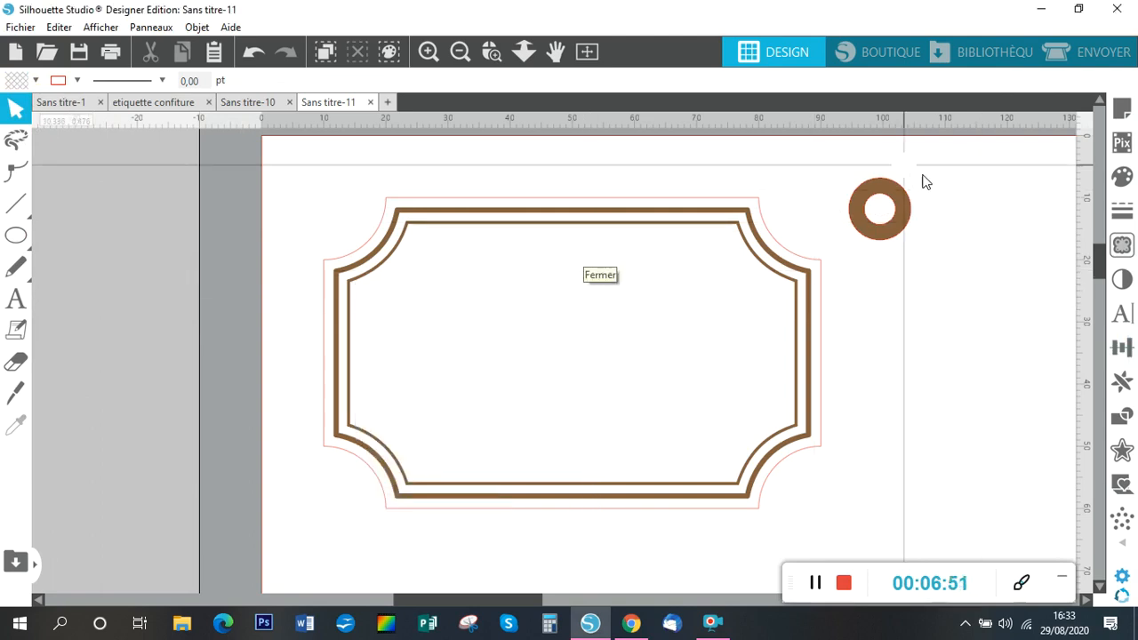
# Step: Change the line colour of both the outer and the inner circle to brown
pyautogui.click(904, 238)
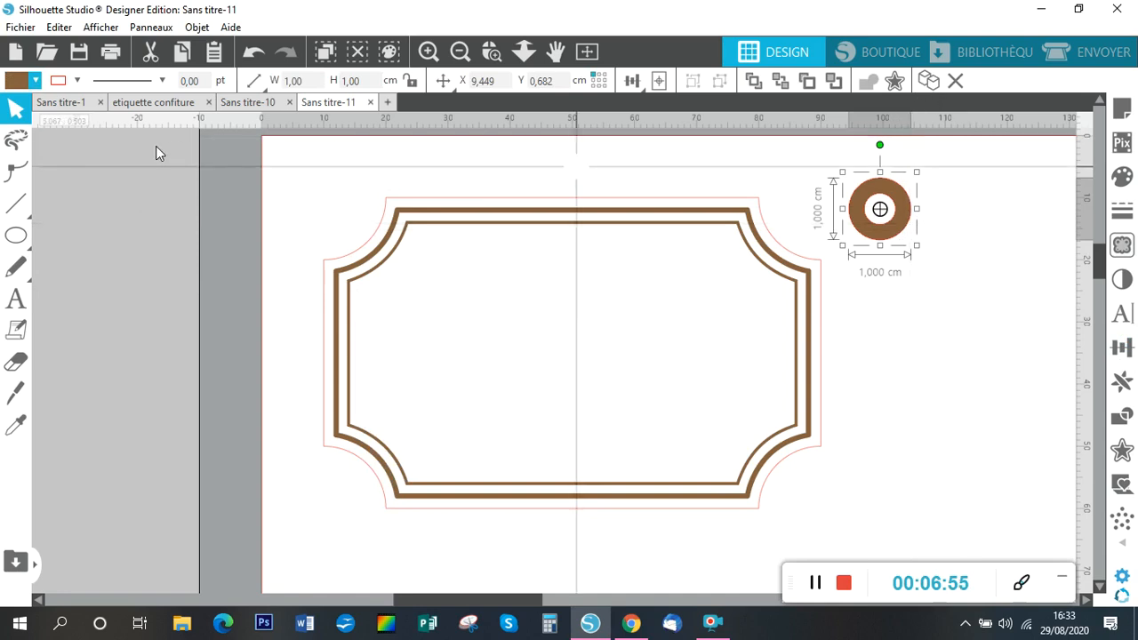
pyautogui.click(79, 80)
pyautogui.click(59, 108)
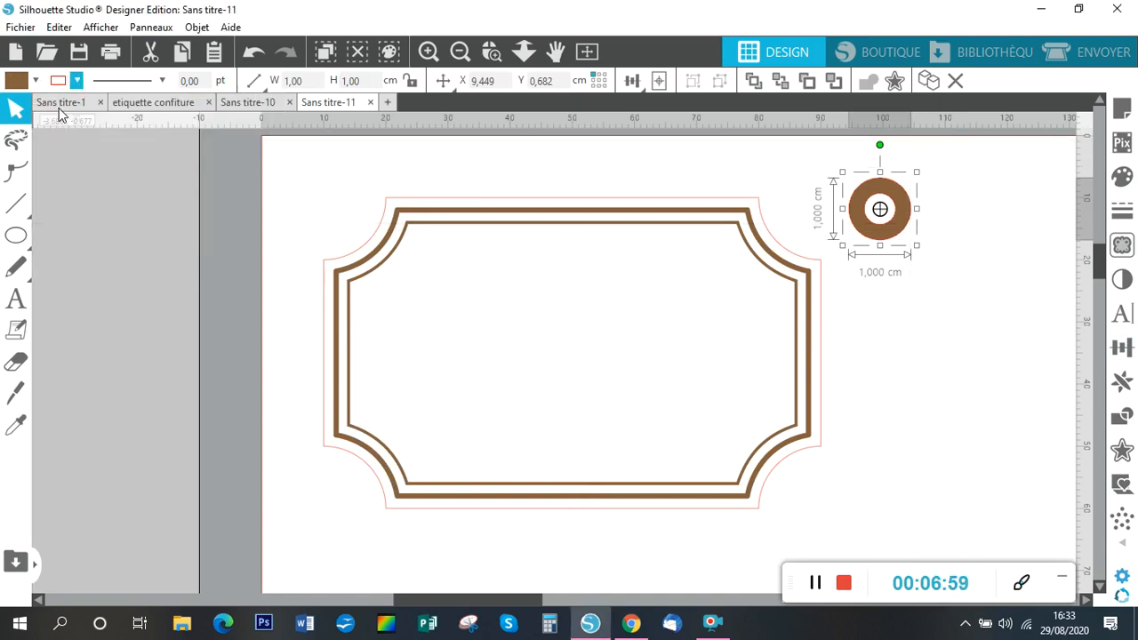
pyautogui.click(877, 224)
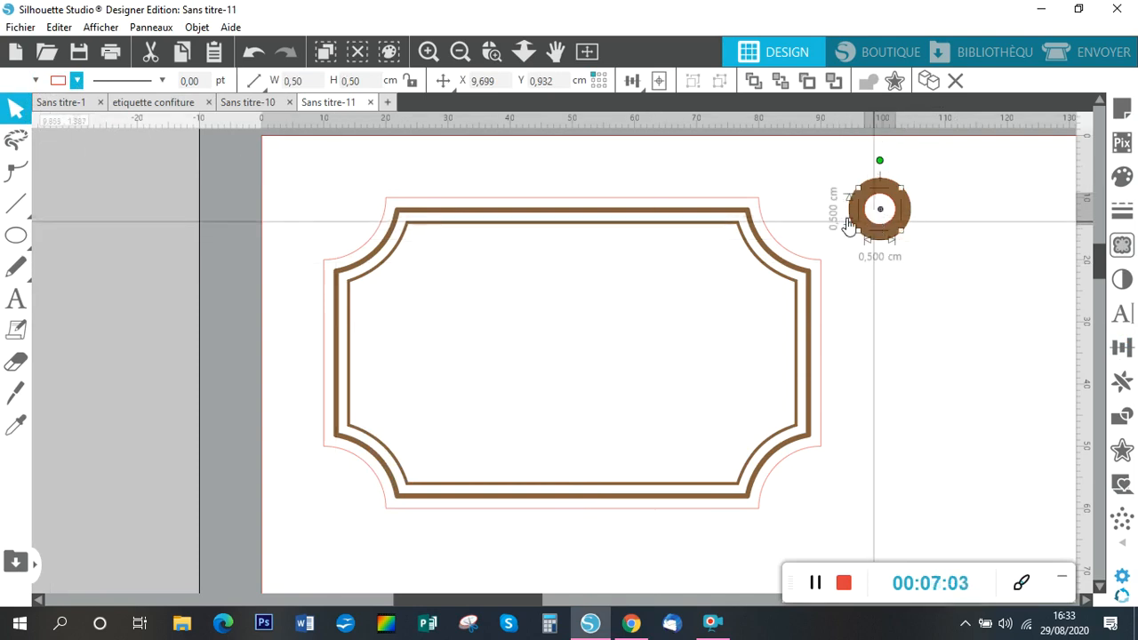
pyautogui.click(78, 81)
pyautogui.click(59, 105)
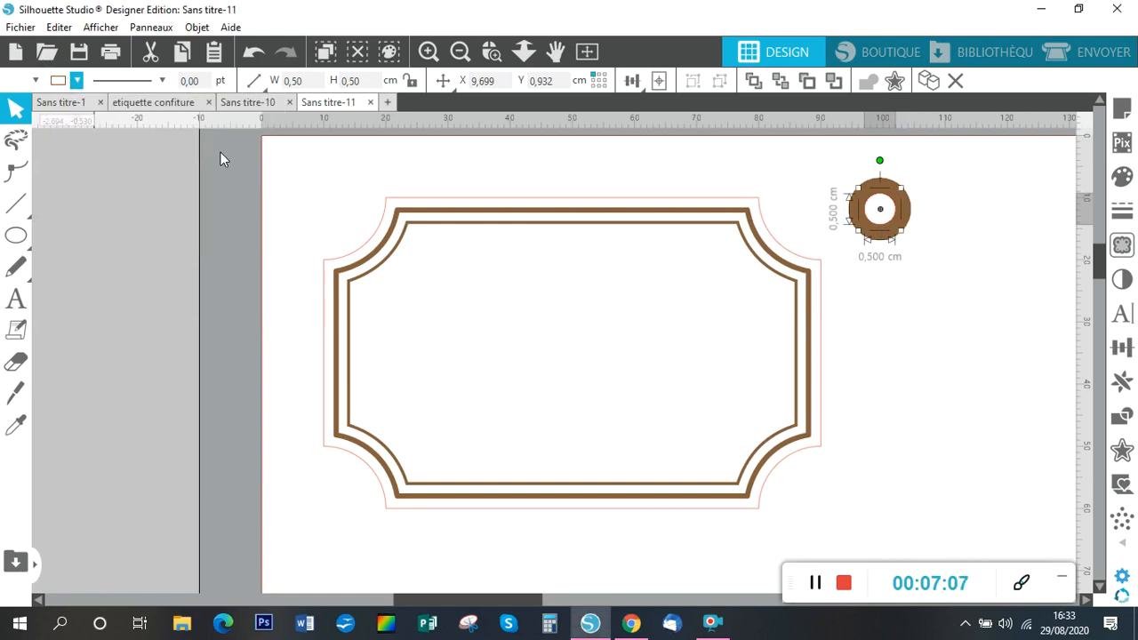
# Step: Group the two circles and place the ring midway along the label's left edge, at X 1 cm and Y 3 cm
pyautogui.moveTo(927, 174); pyautogui.dragTo(831, 251)
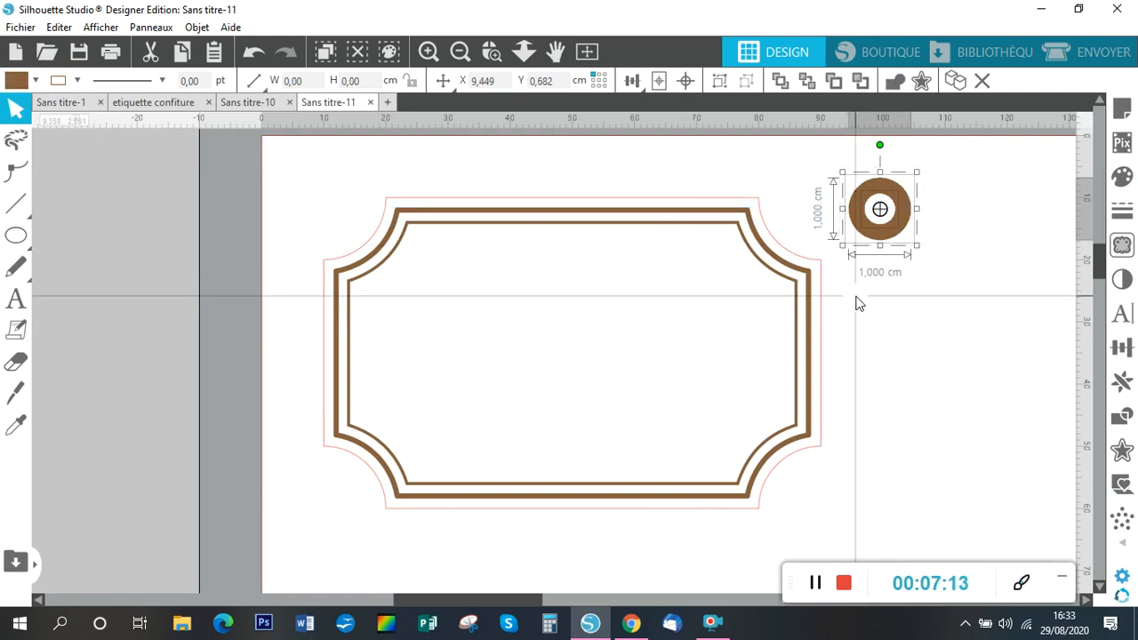
pyautogui.press('i')
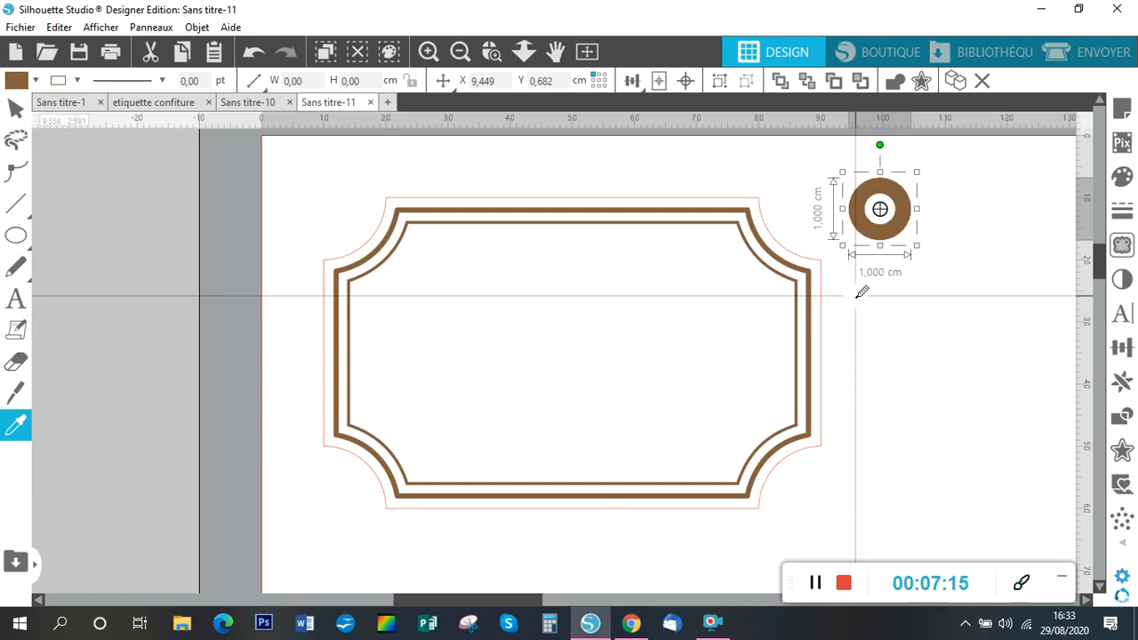
pyautogui.hotkey('ctrl', 'e')
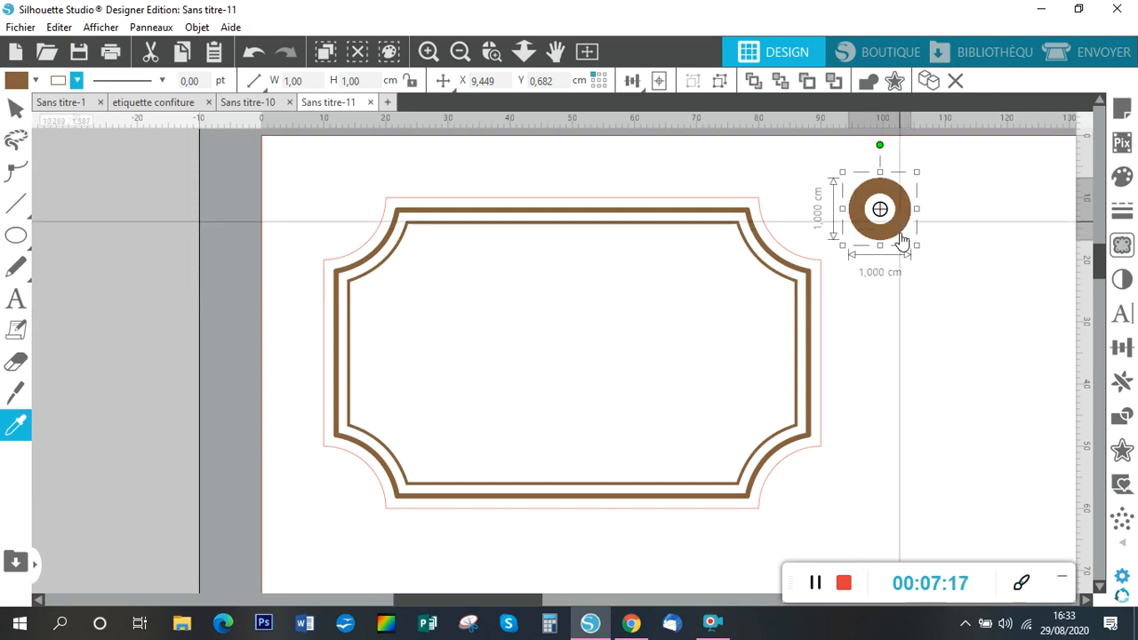
pyautogui.moveTo(858, 223); pyautogui.dragTo(378, 381)
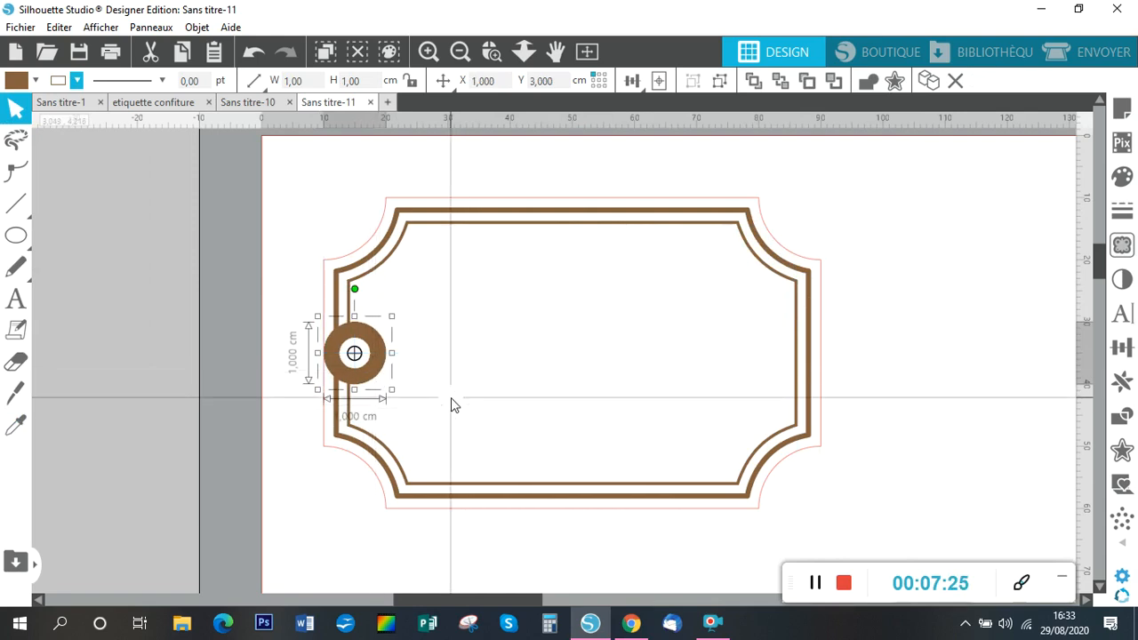
# Step: Duplicate the brown ring and place the copy midway along the label's right edge, level with the original
pyautogui.press('i')
pyautogui.hotkey('ctrl', 'd')
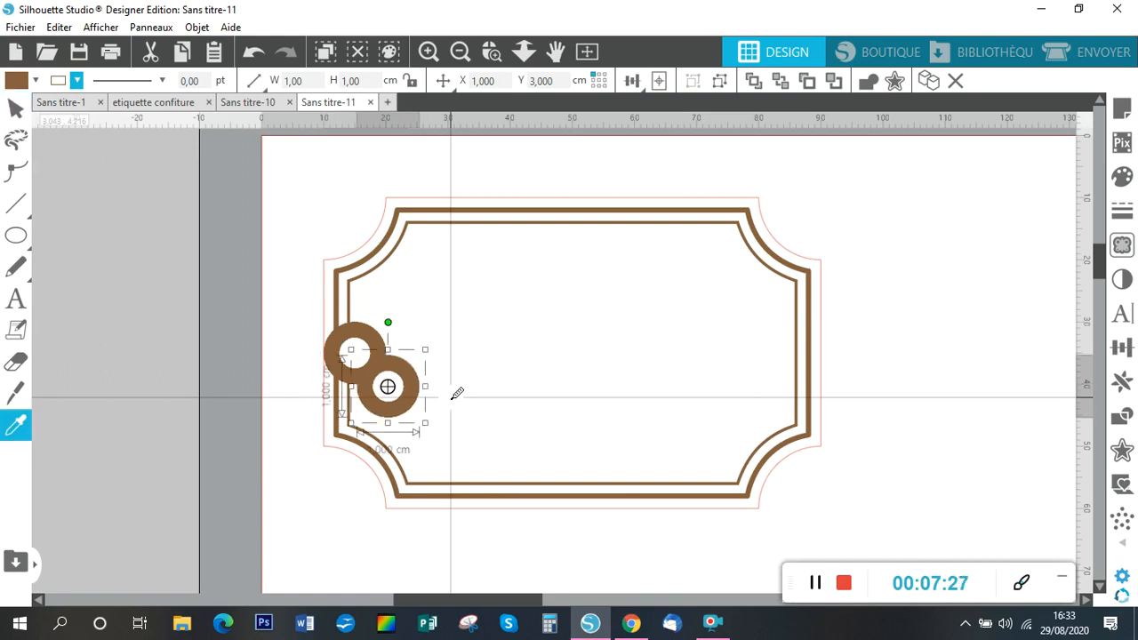
pyautogui.moveTo(422, 400); pyautogui.dragTo(821, 380)
pyautogui.click(913, 387)
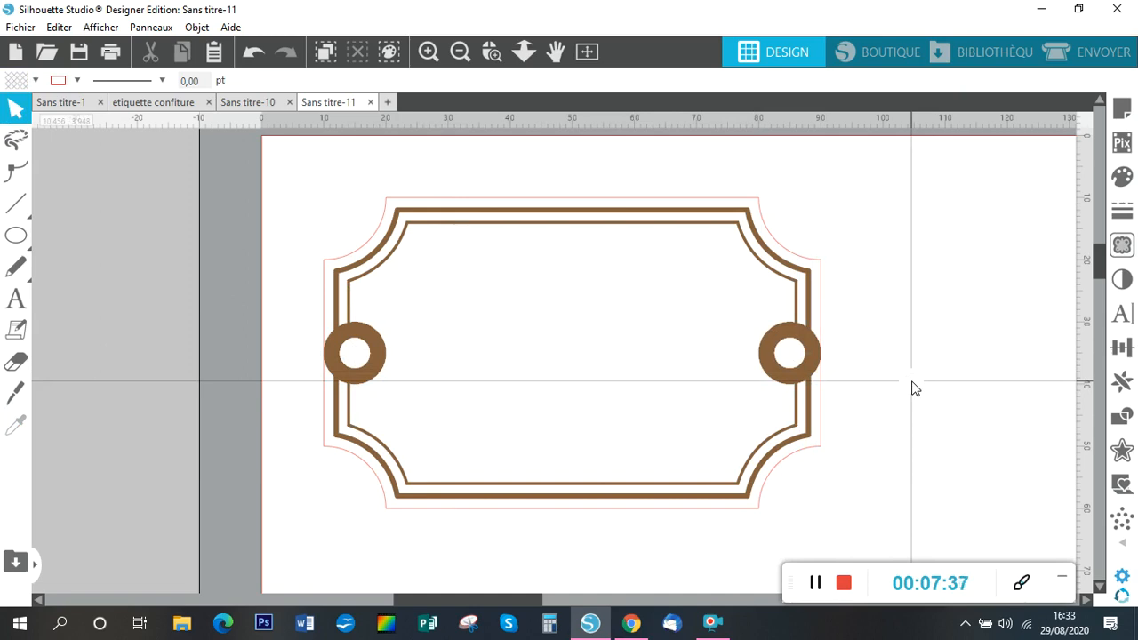
# Step: Draw two near-horizontal lines end to end across the label's lower part, about 2.6 cm and 2.4 cm long, leaving a gap between them
pyautogui.click(16, 204)
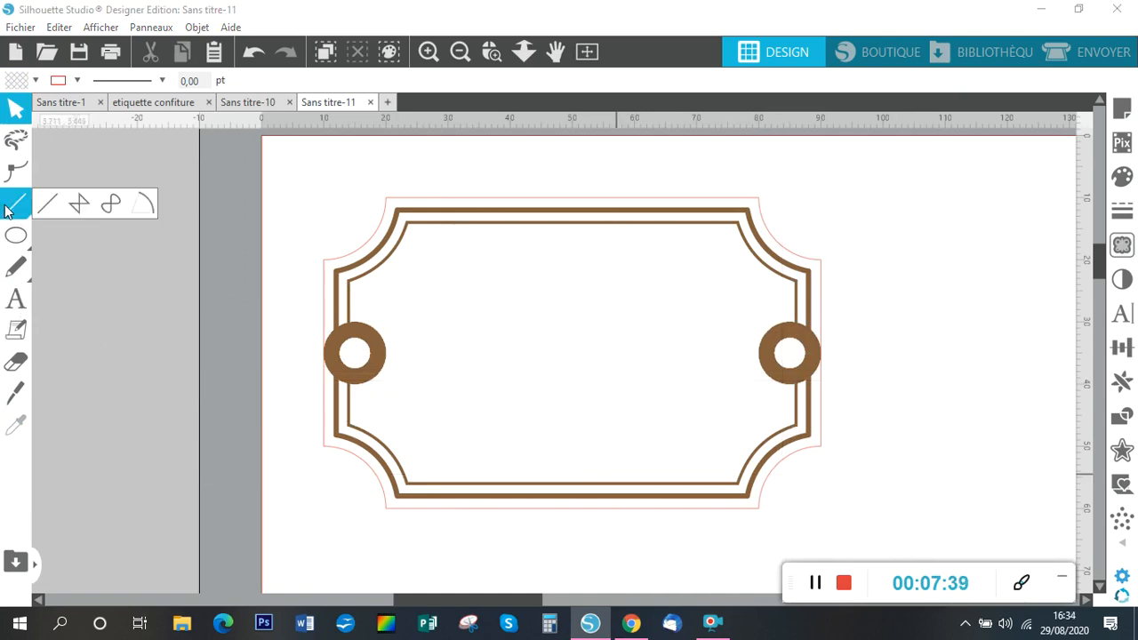
pyautogui.click(385, 439)
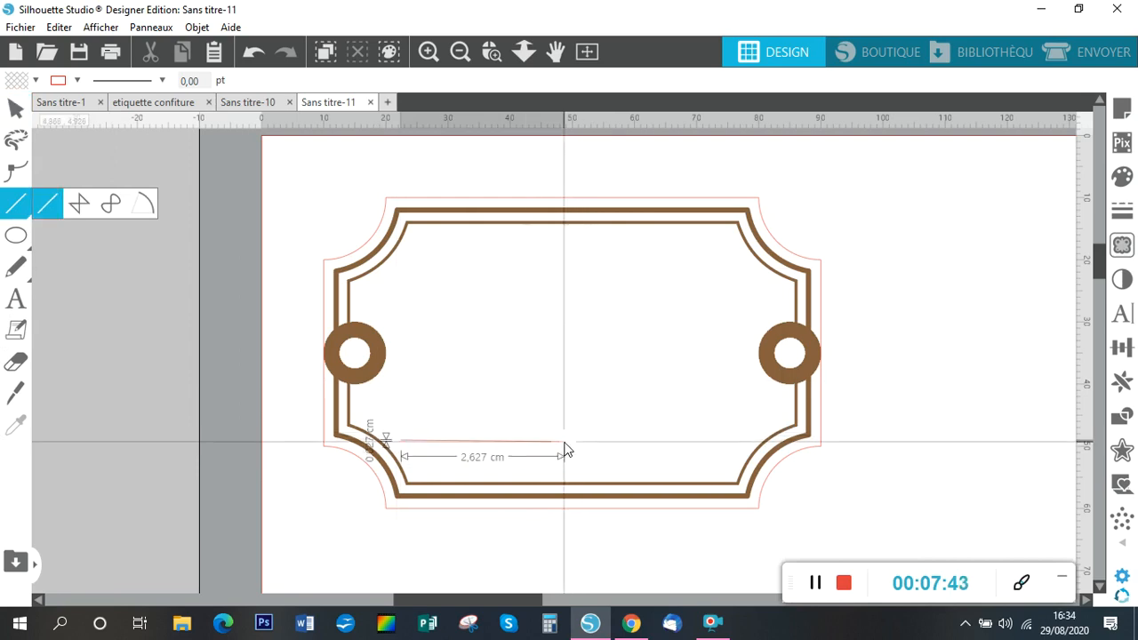
pyautogui.click(596, 456)
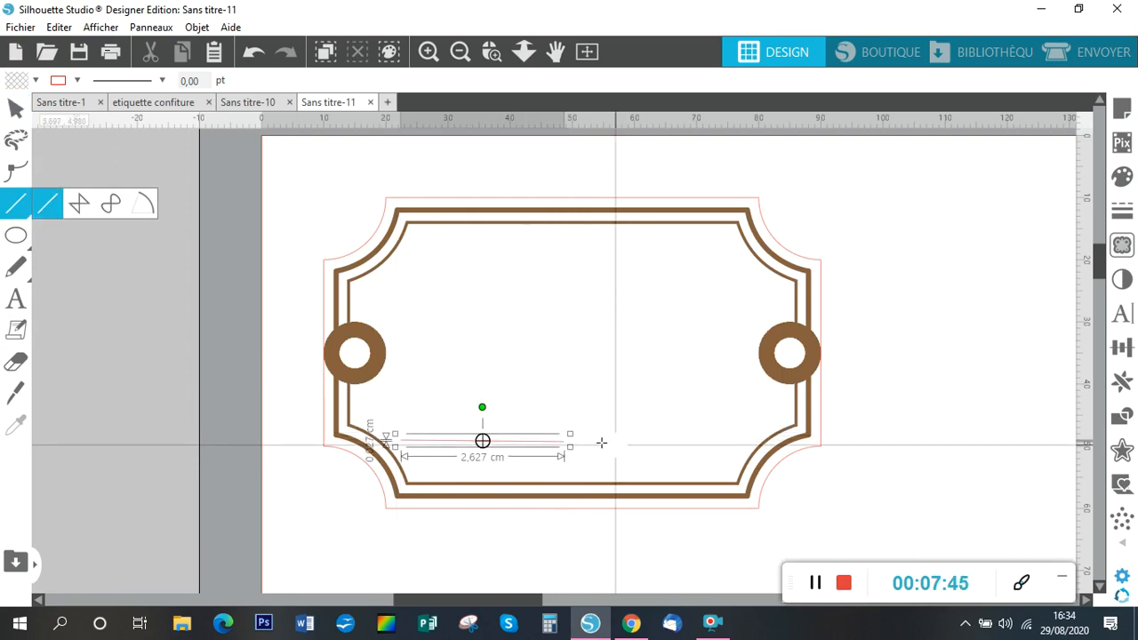
pyautogui.click(742, 440)
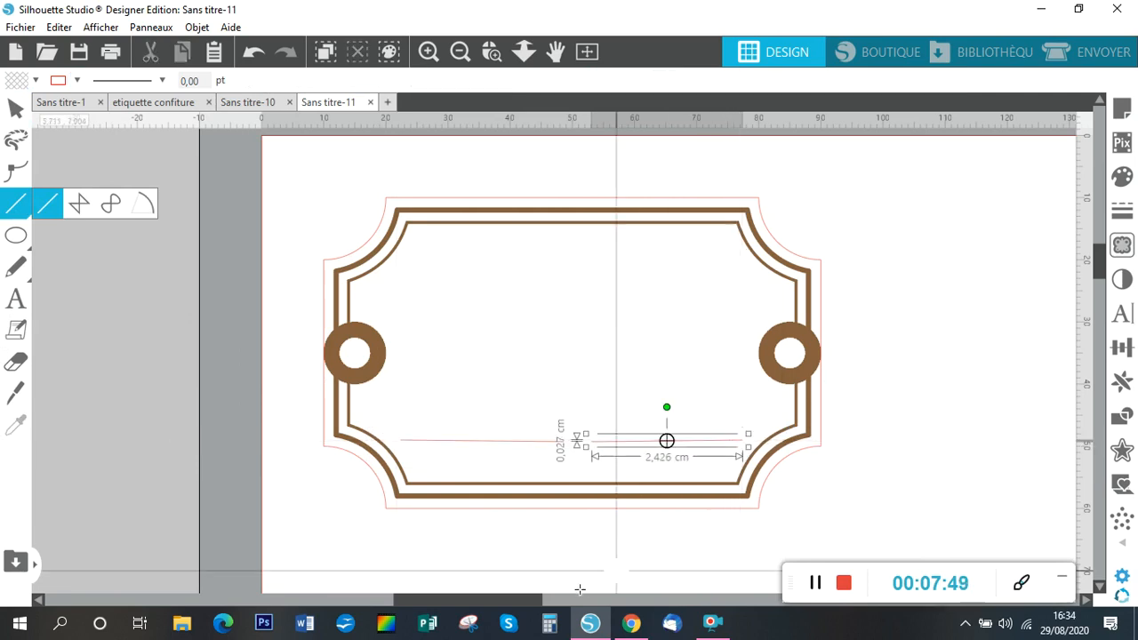
# Step: Set the width of the right-hand line to 2.50 cm
pyautogui.click(1121, 347)
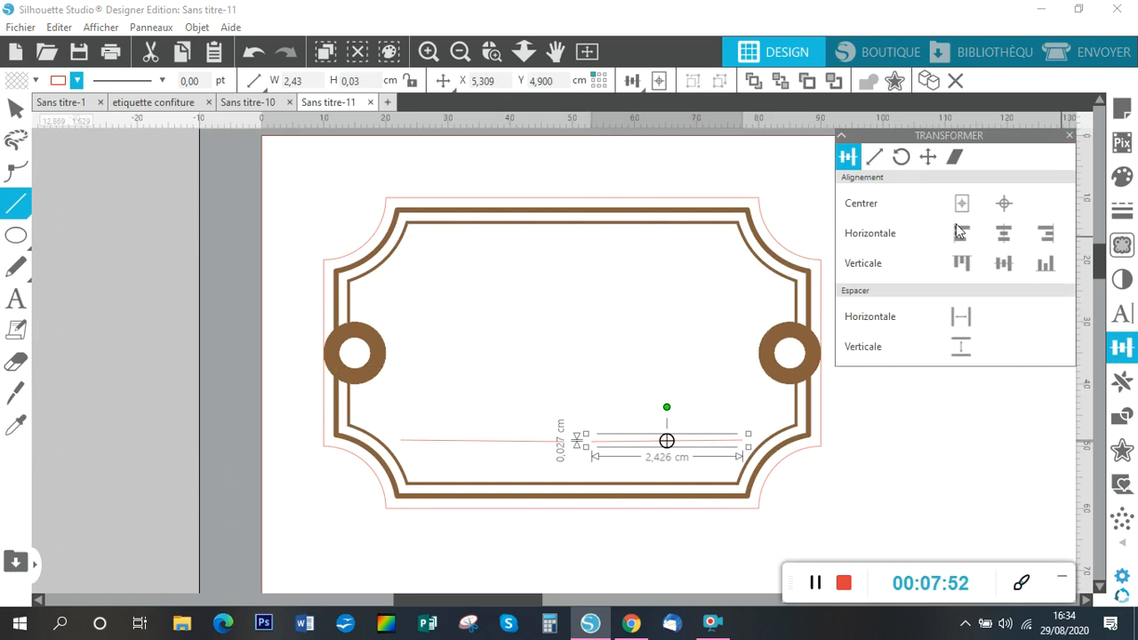
pyautogui.click(874, 157)
pyautogui.moveTo(1030, 332); pyautogui.dragTo(971, 331)
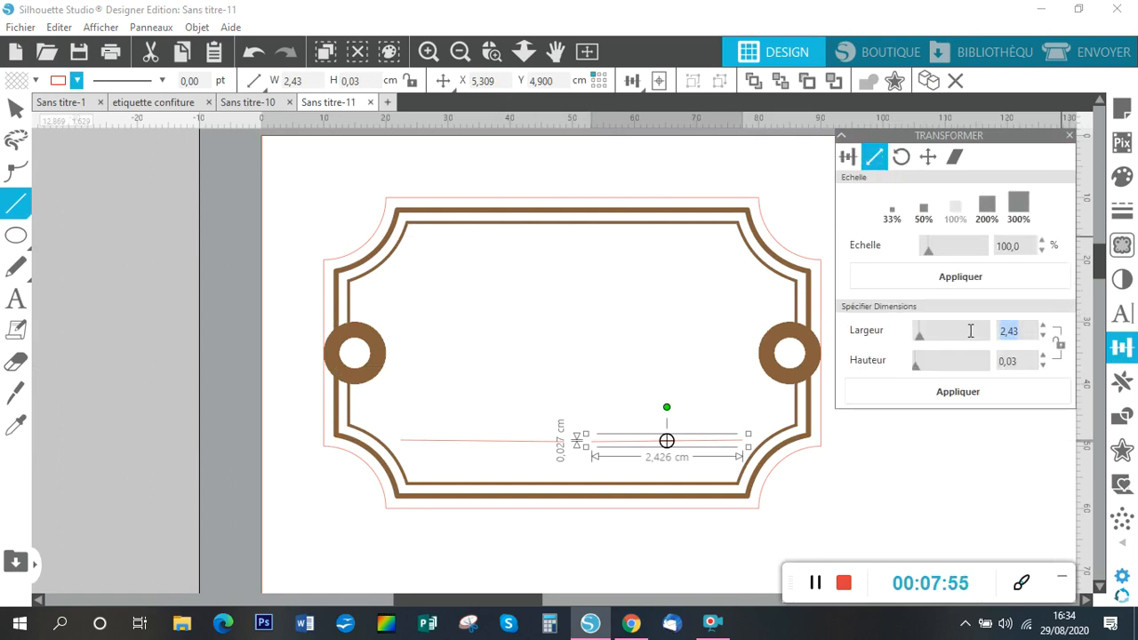
pyautogui.write('2,50')
pyautogui.click(990, 393)
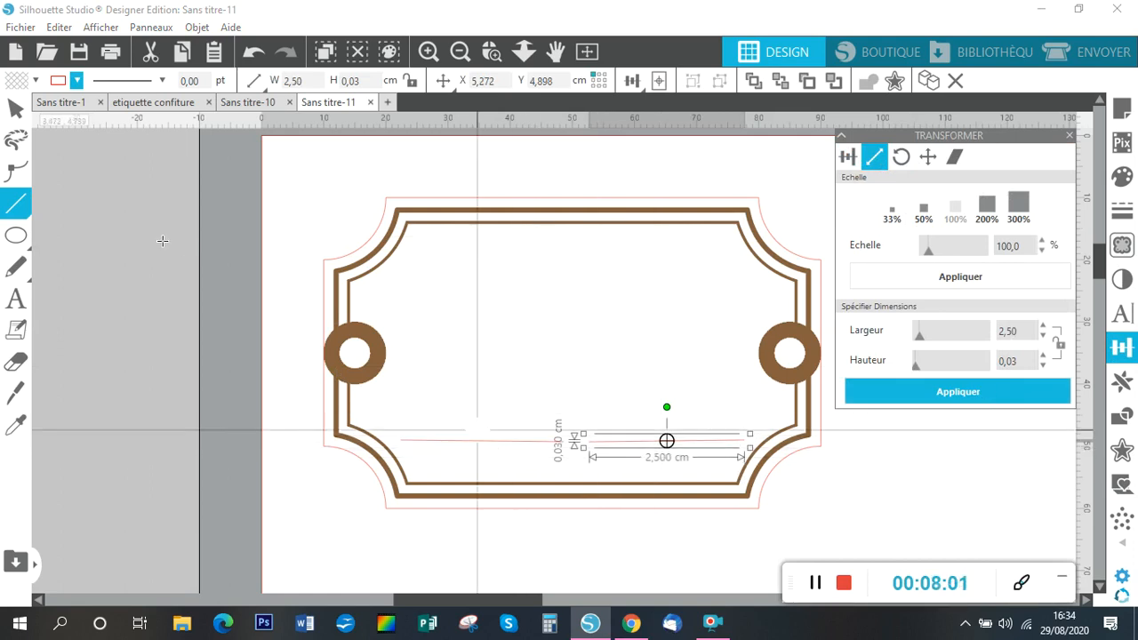
# Step: Set the left-hand line's height to 0.03 cm and its width to 2.50 cm
pyautogui.click(16, 110)
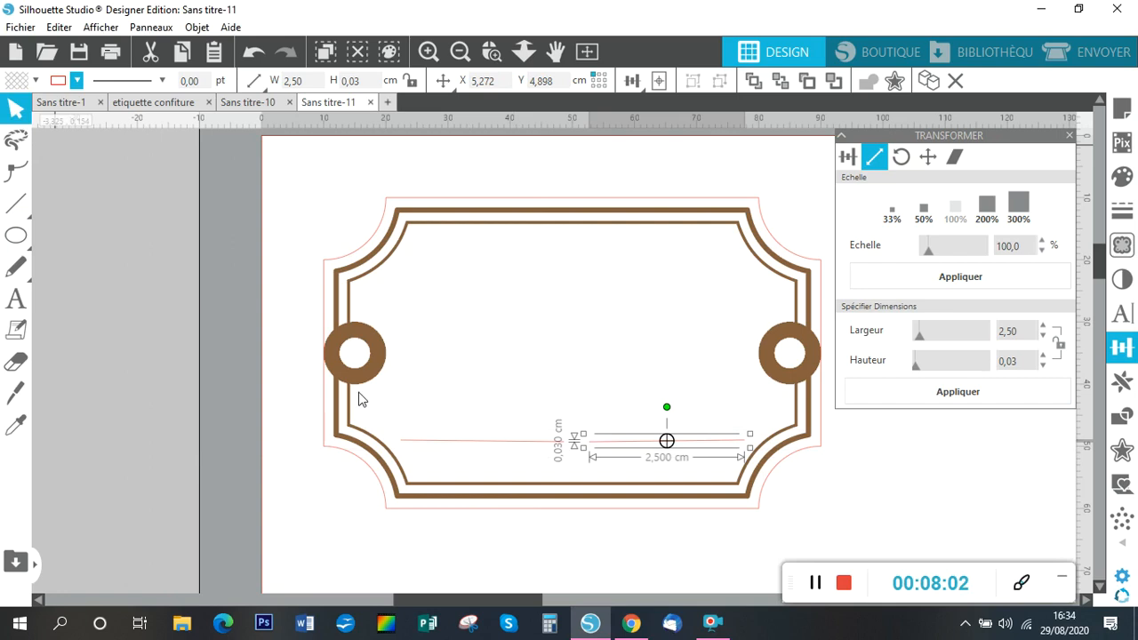
pyautogui.click(422, 442)
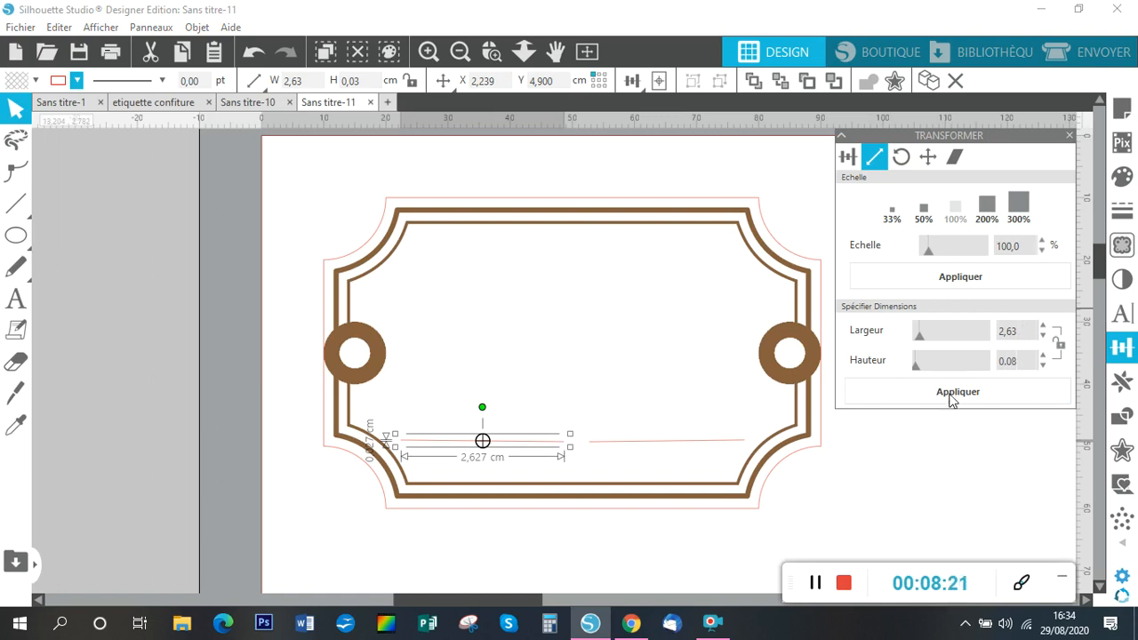
pyautogui.click(955, 393)
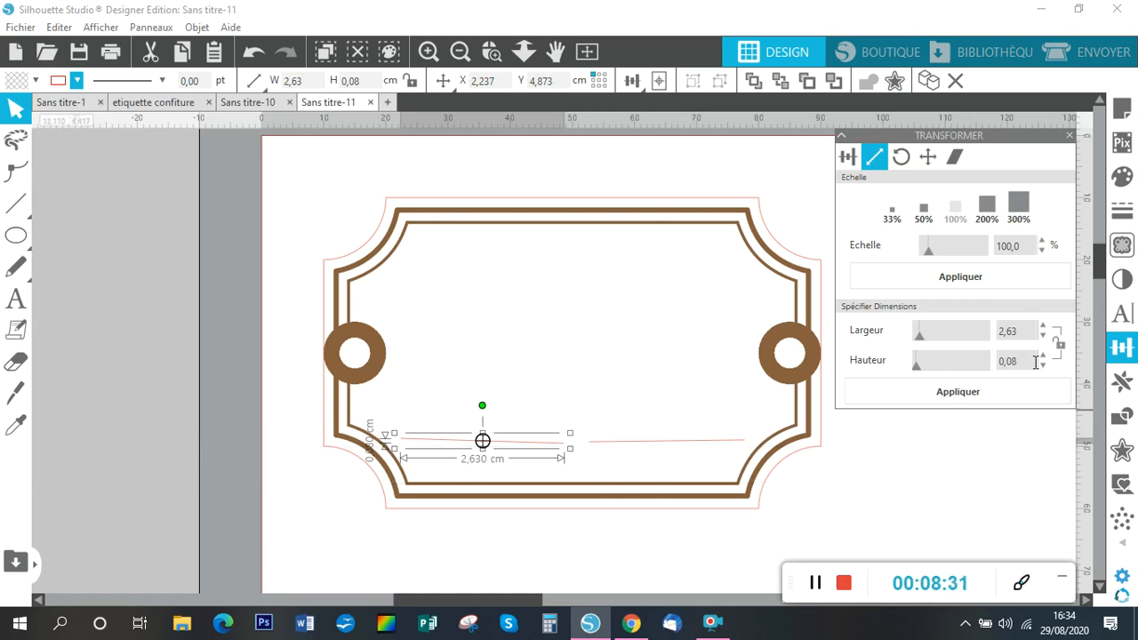
pyautogui.write('0,03')
pyautogui.click(942, 389)
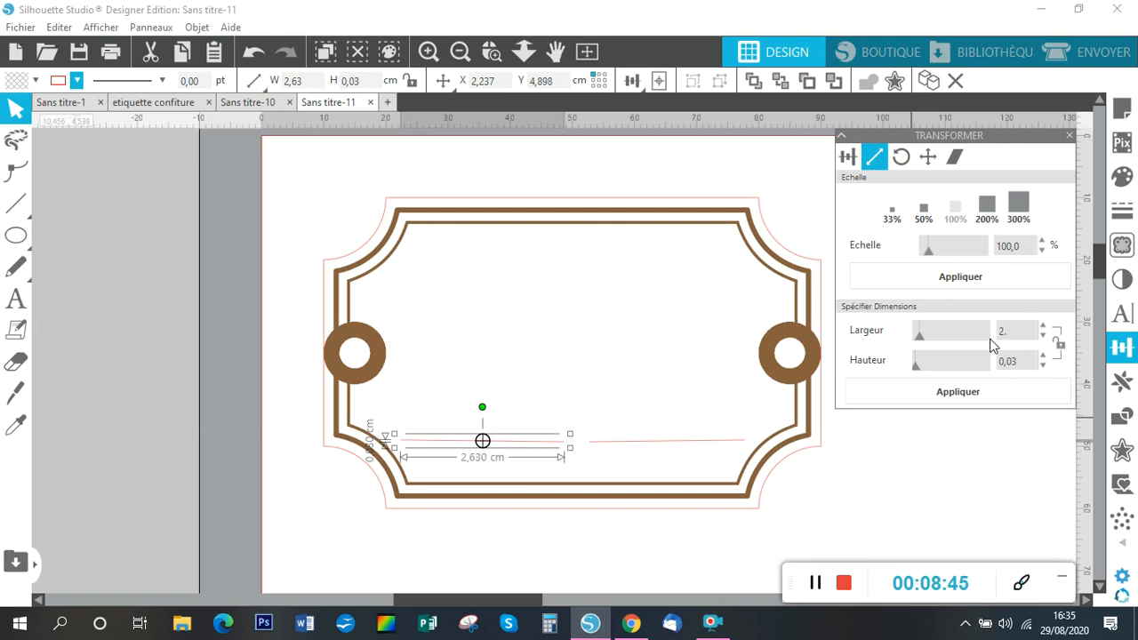
pyautogui.click(958, 392)
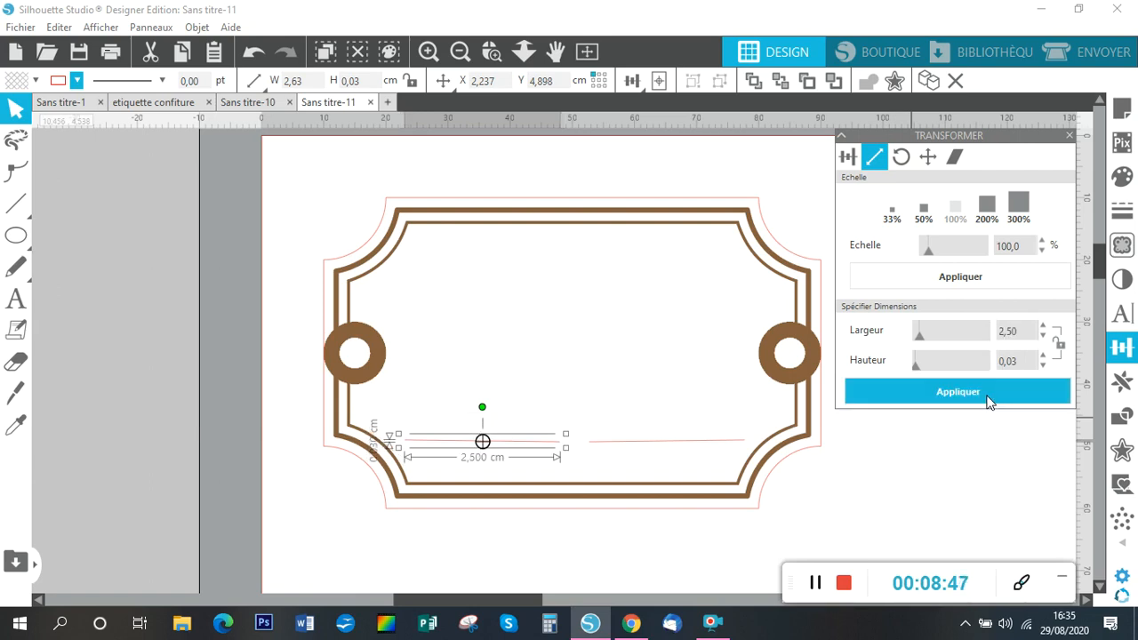
pyautogui.click(943, 484)
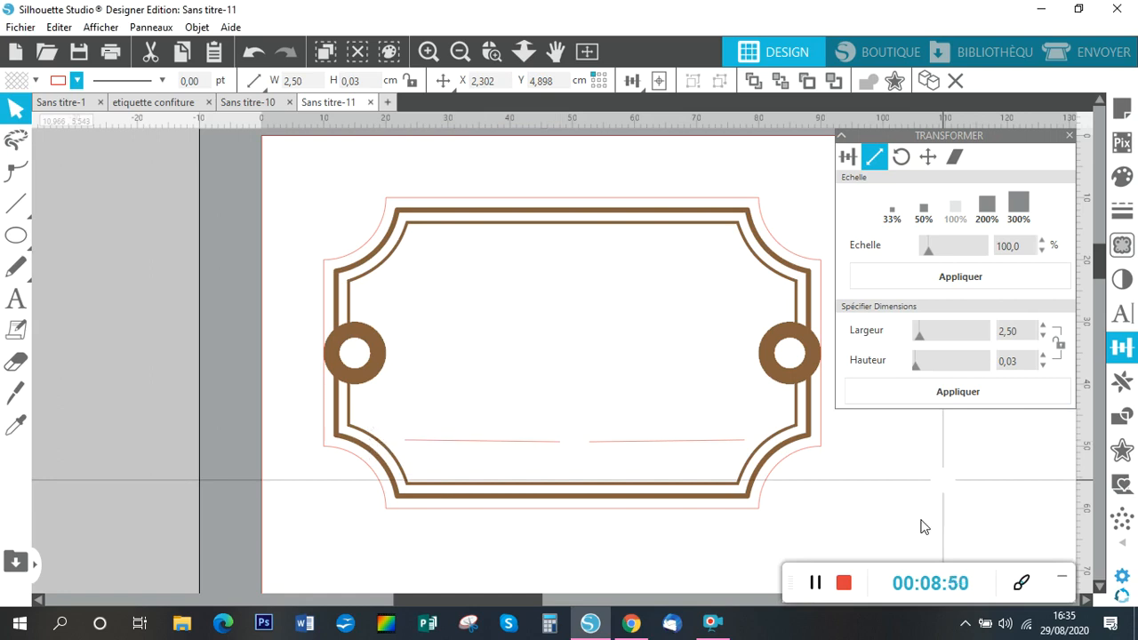
# Step: Give the left-hand line a thickness of 1 pt and a brown line colour
pyautogui.click(112, 383)
pyautogui.click(17, 104)
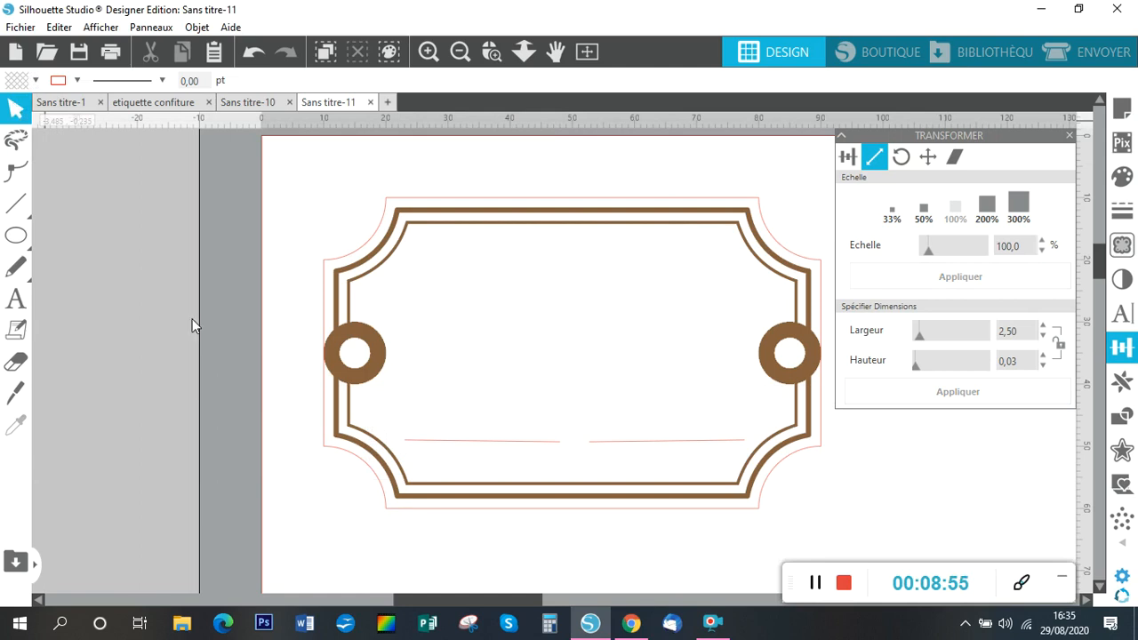
pyautogui.click(487, 442)
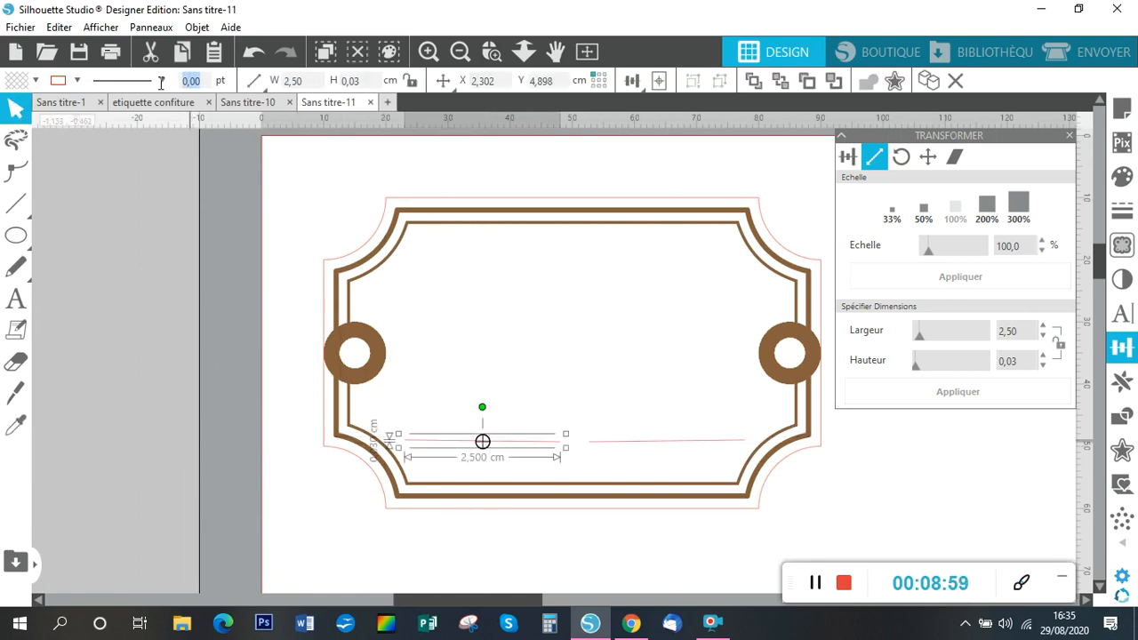
pyautogui.click(78, 80)
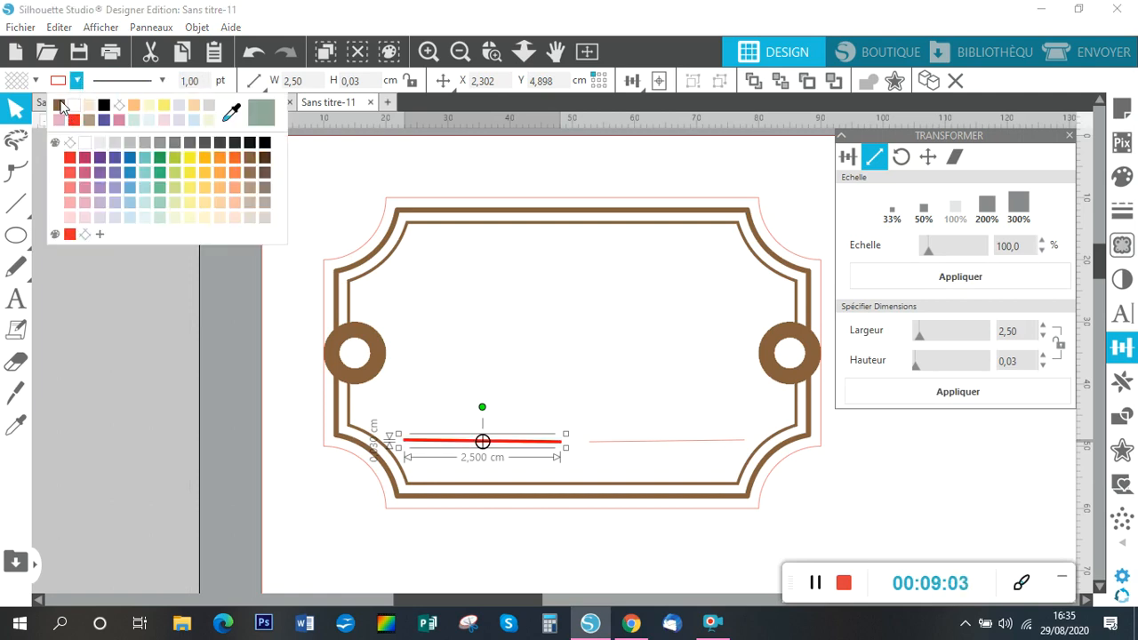
pyautogui.click(59, 105)
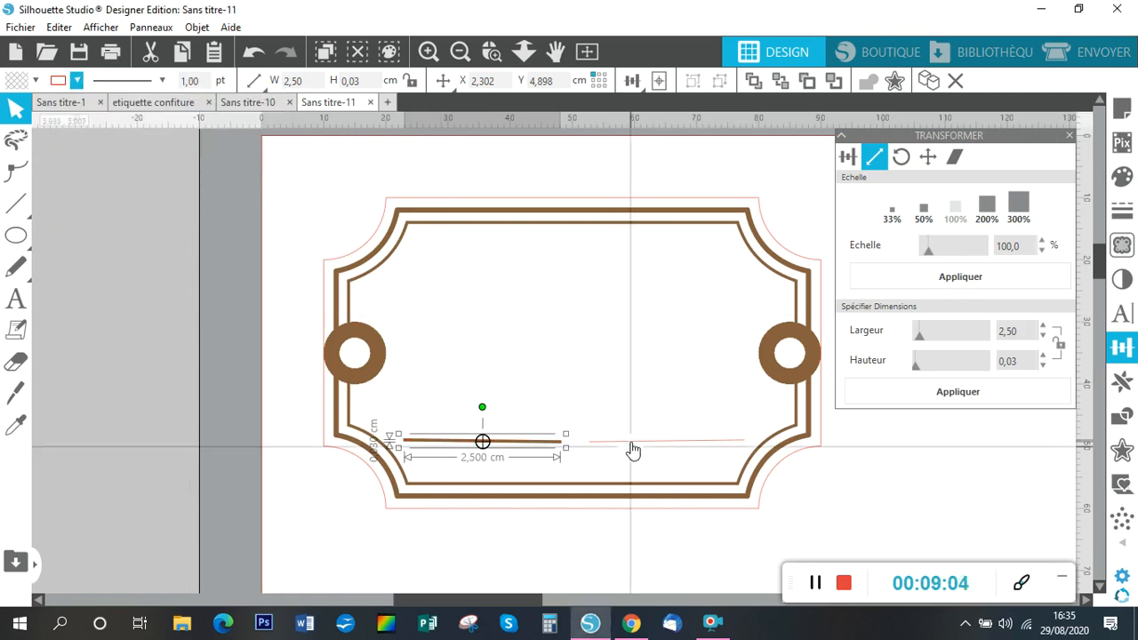
# Step: Give the right-hand line a thickness of 1 pt and the same brown line colour
pyautogui.moveTo(633, 451); pyautogui.dragTo(633, 451)
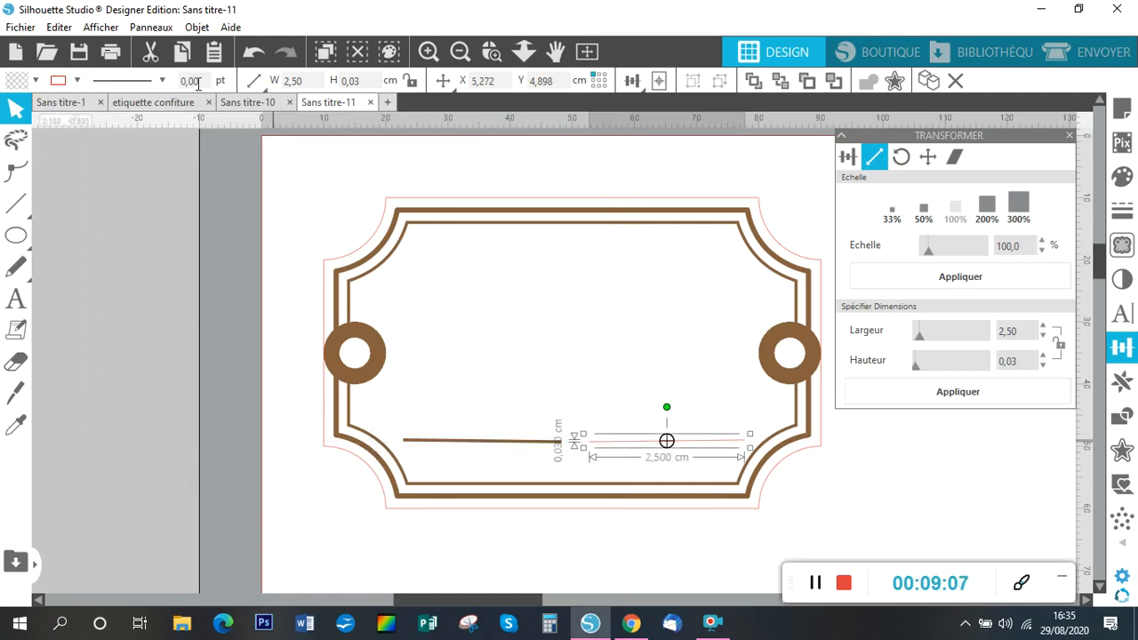
pyautogui.click(163, 80)
pyautogui.write('1')
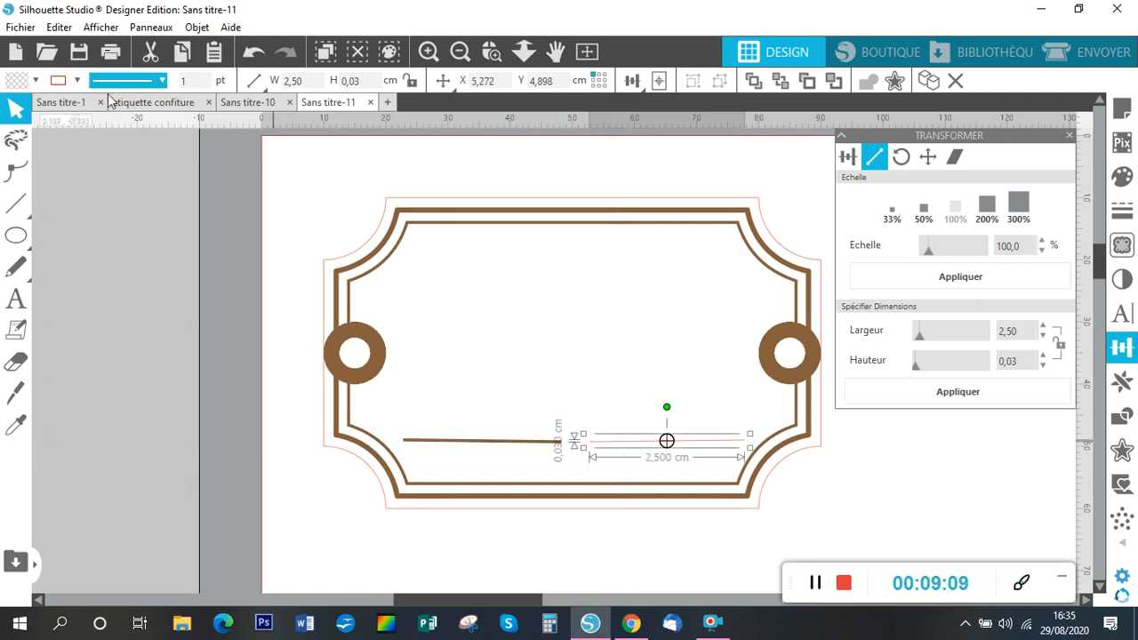
pyautogui.click(78, 83)
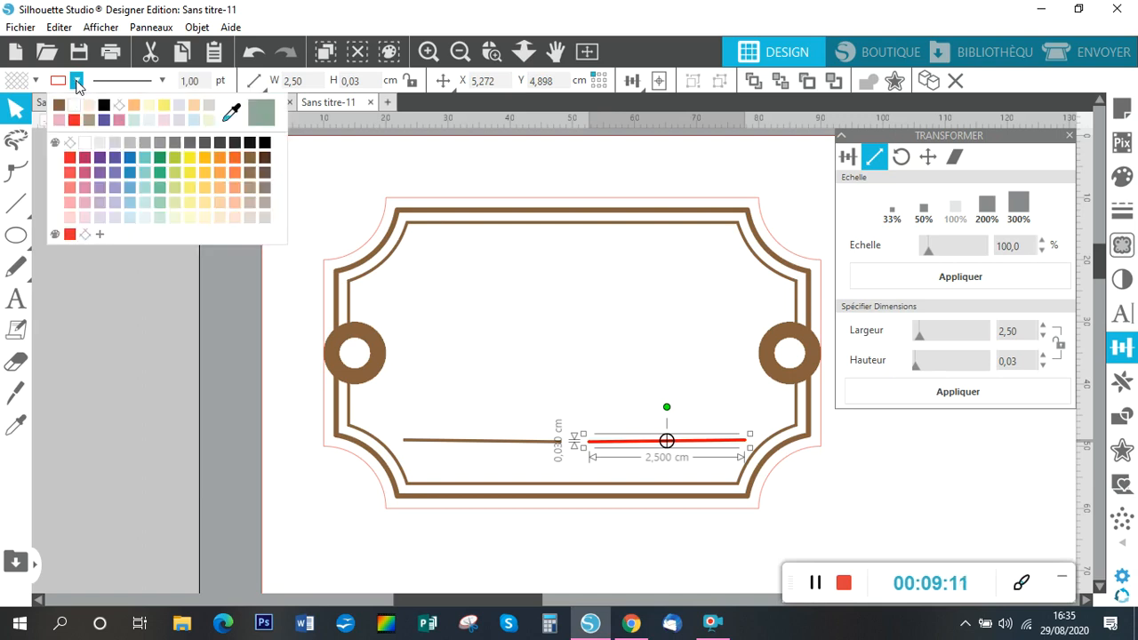
pyautogui.click(63, 106)
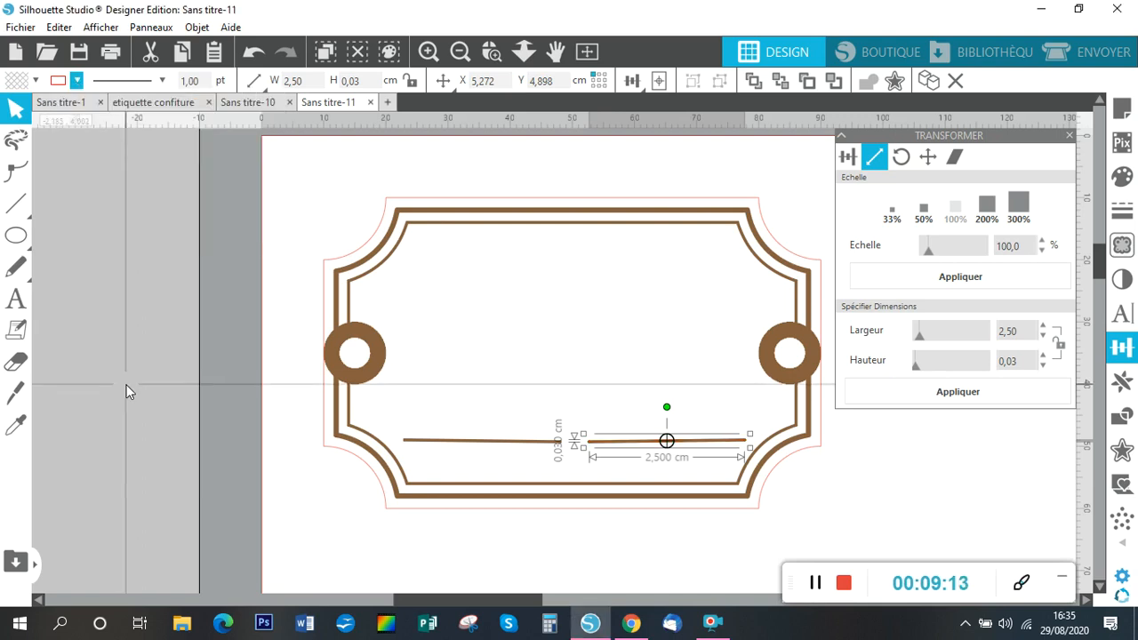
pyautogui.click(72, 322)
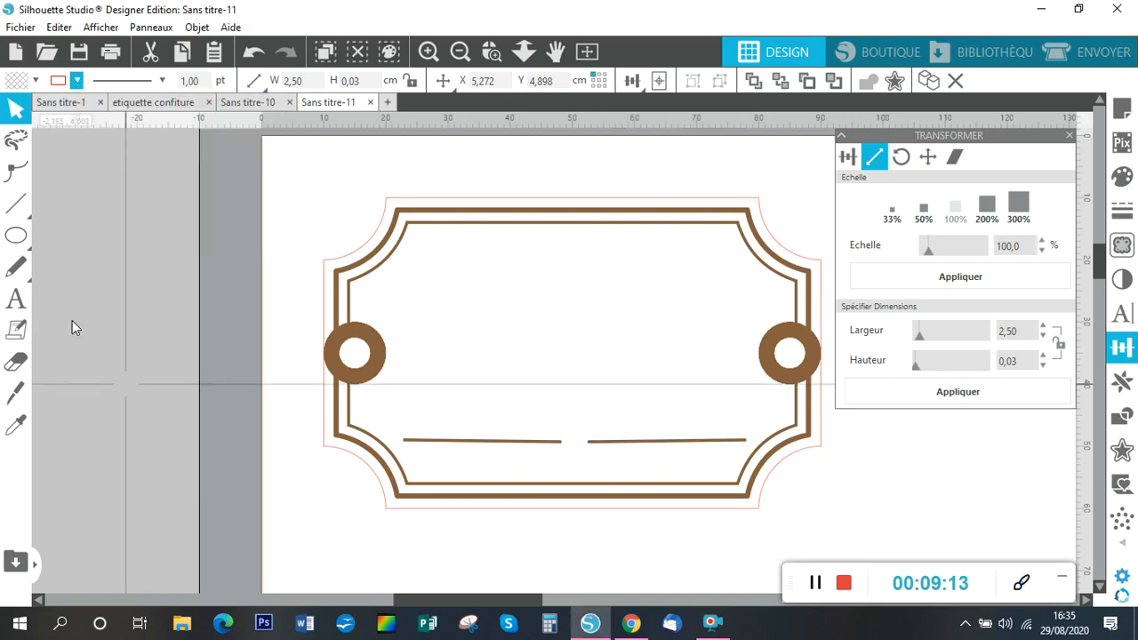
# Step: Add an asterisk (*) as text inside the label, in Arial Unicode MS at size 72
pyautogui.click(13, 307)
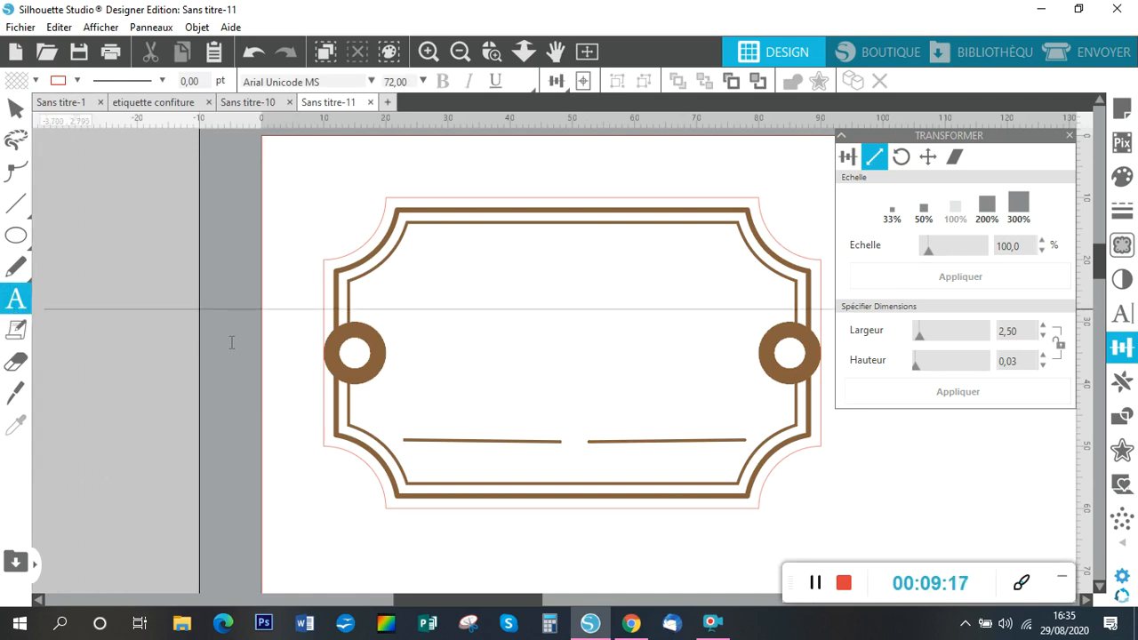
pyautogui.click(507, 329)
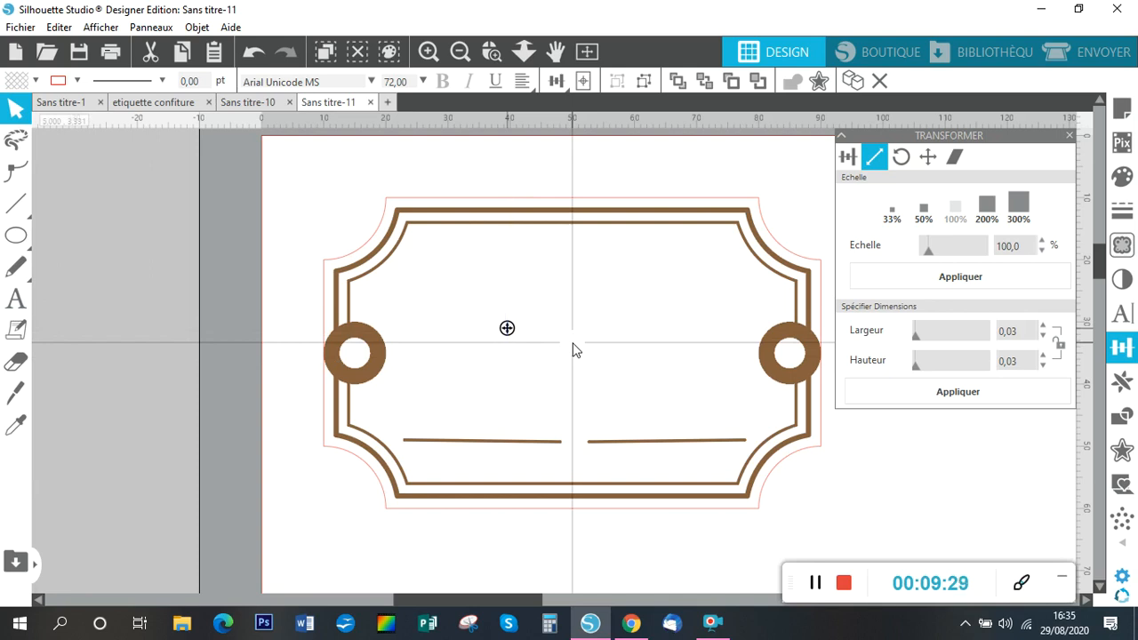
pyautogui.write('*')
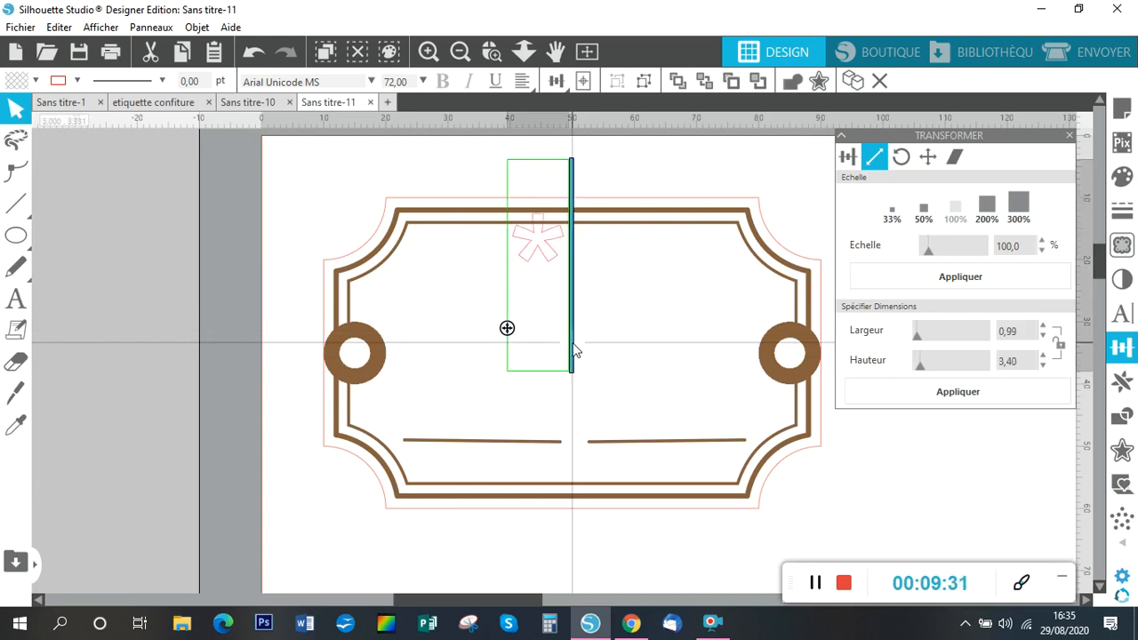
pyautogui.click(203, 402)
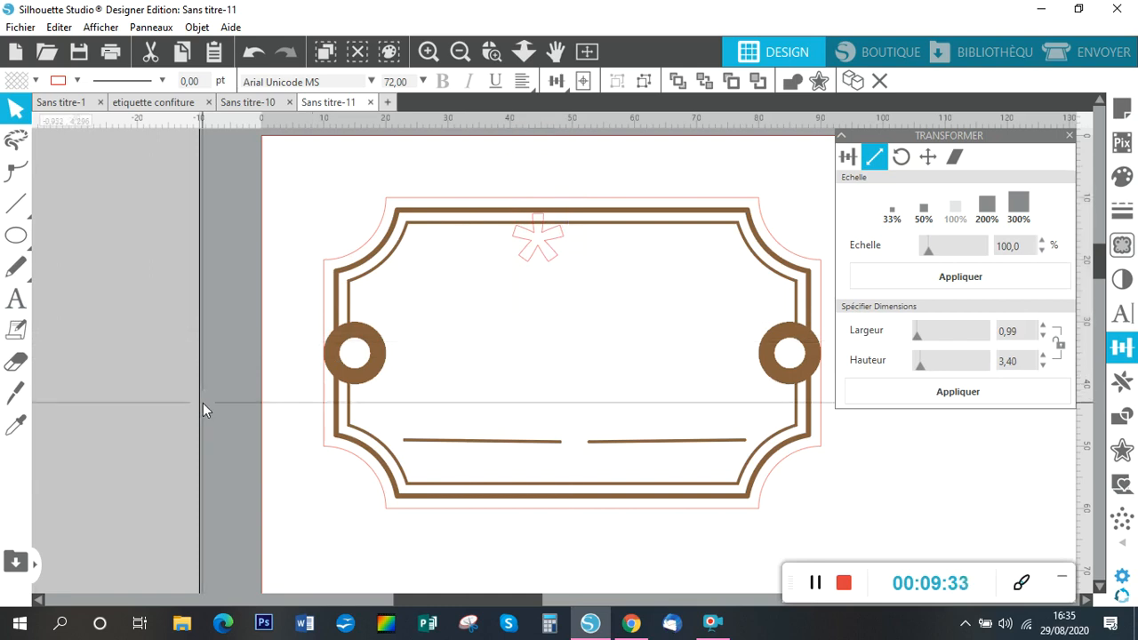
# Step: Make the asterisk's outline and fill brown and move it into the gap between the two lower lines
pyautogui.click(524, 259)
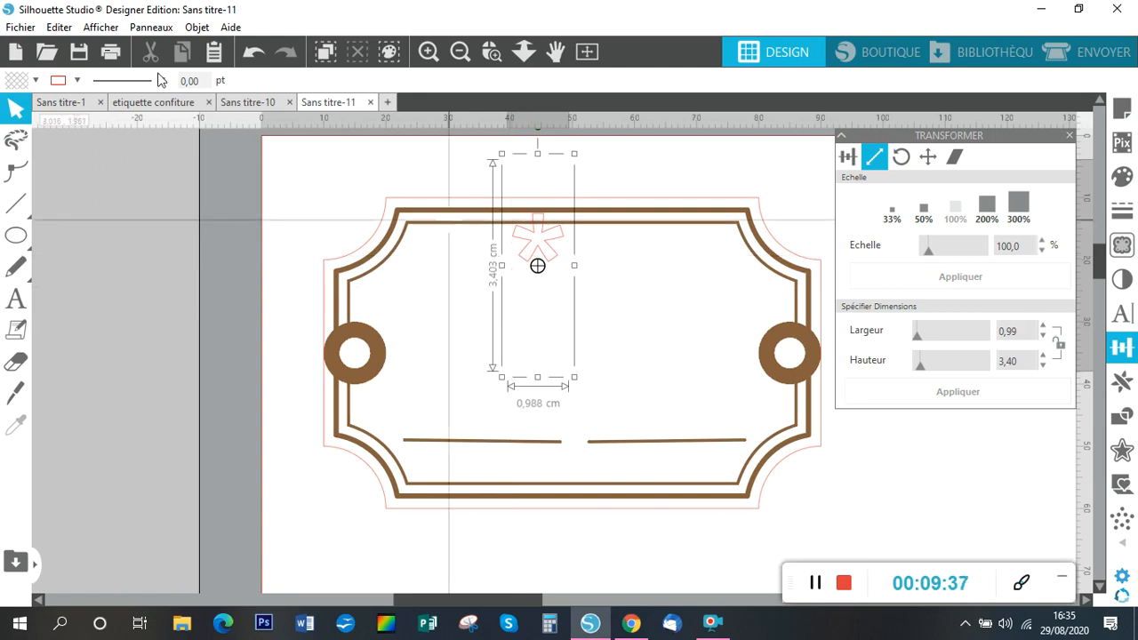
pyautogui.click(78, 82)
pyautogui.click(60, 105)
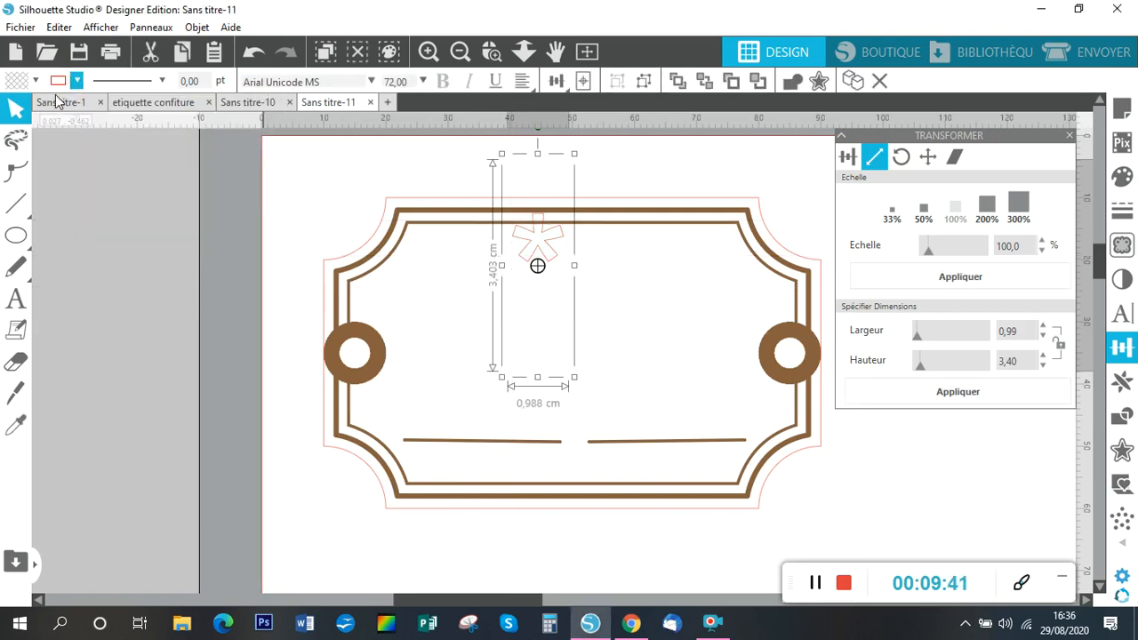
pyautogui.click(35, 80)
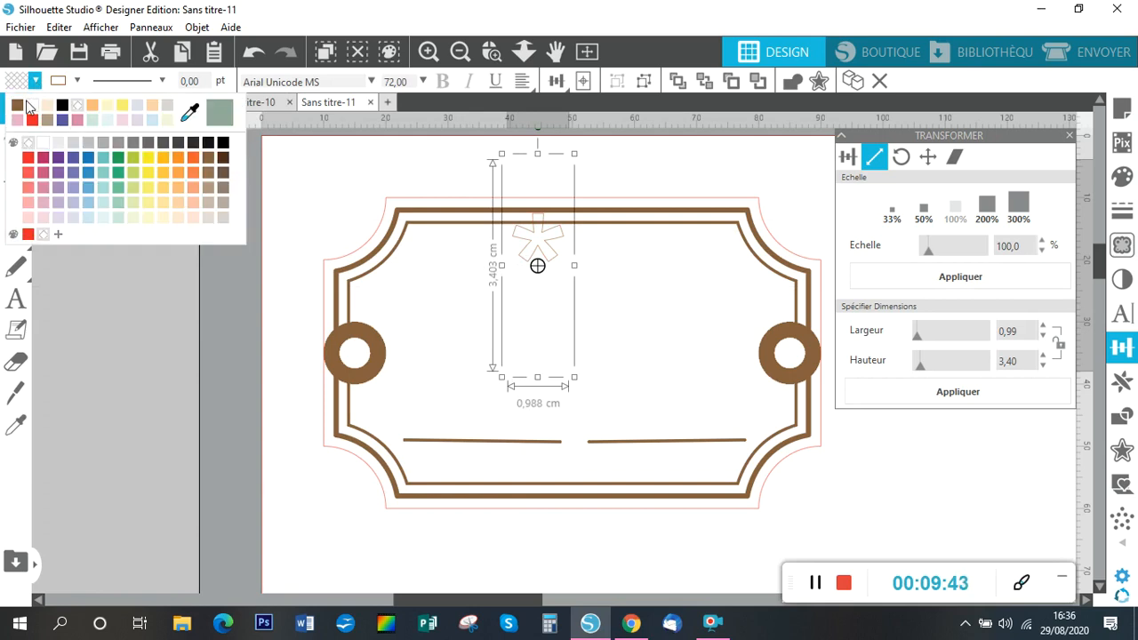
pyautogui.click(20, 106)
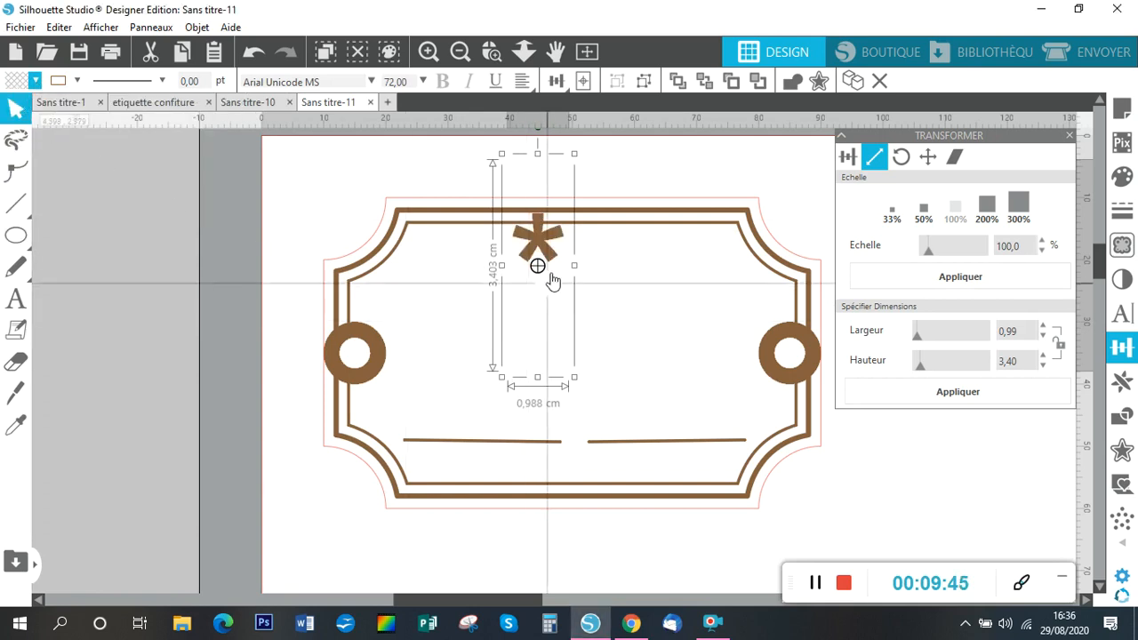
pyautogui.moveTo(550, 267); pyautogui.dragTo(588, 471)
pyautogui.click(653, 538)
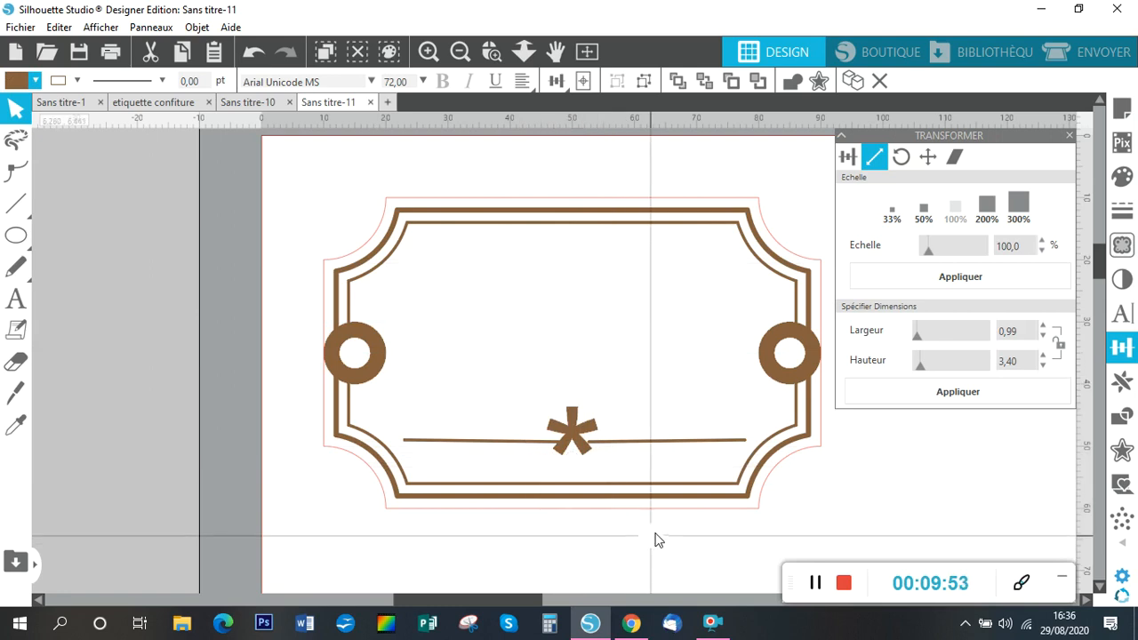
# Step: Try to position the asterisk at X 5.00 cm, and undo the move
pyautogui.click(579, 435)
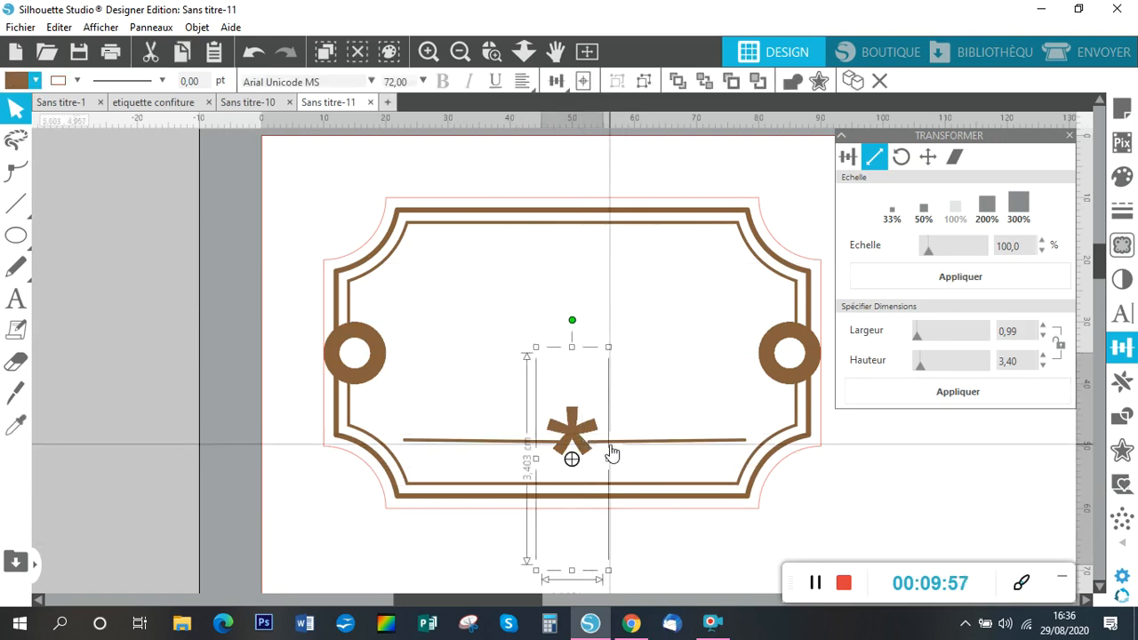
pyautogui.click(927, 157)
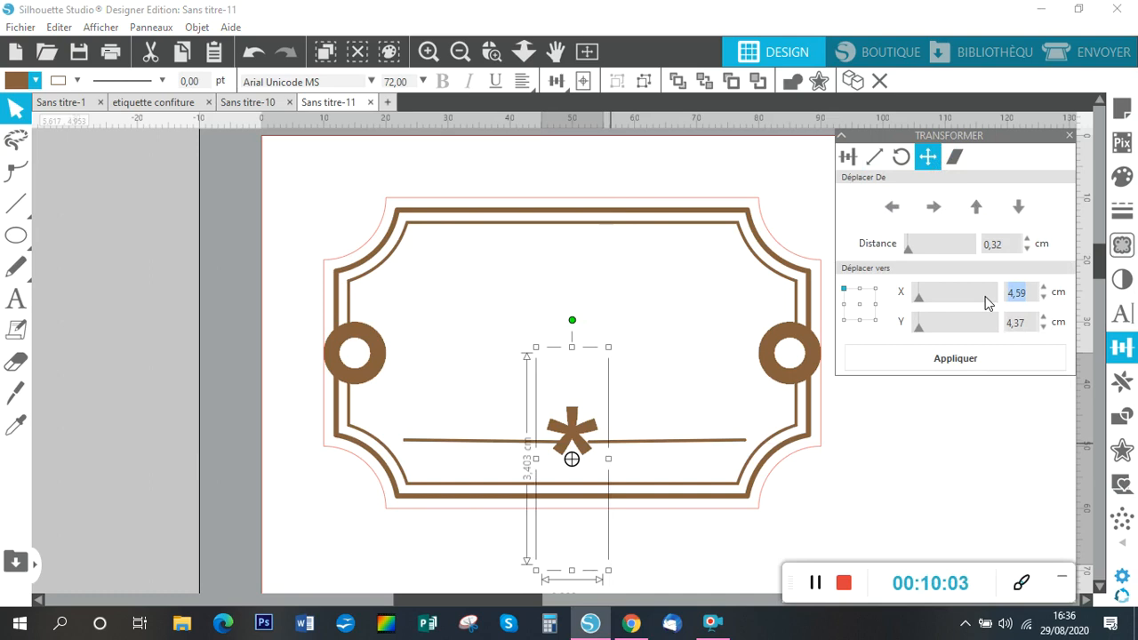
pyautogui.click(966, 359)
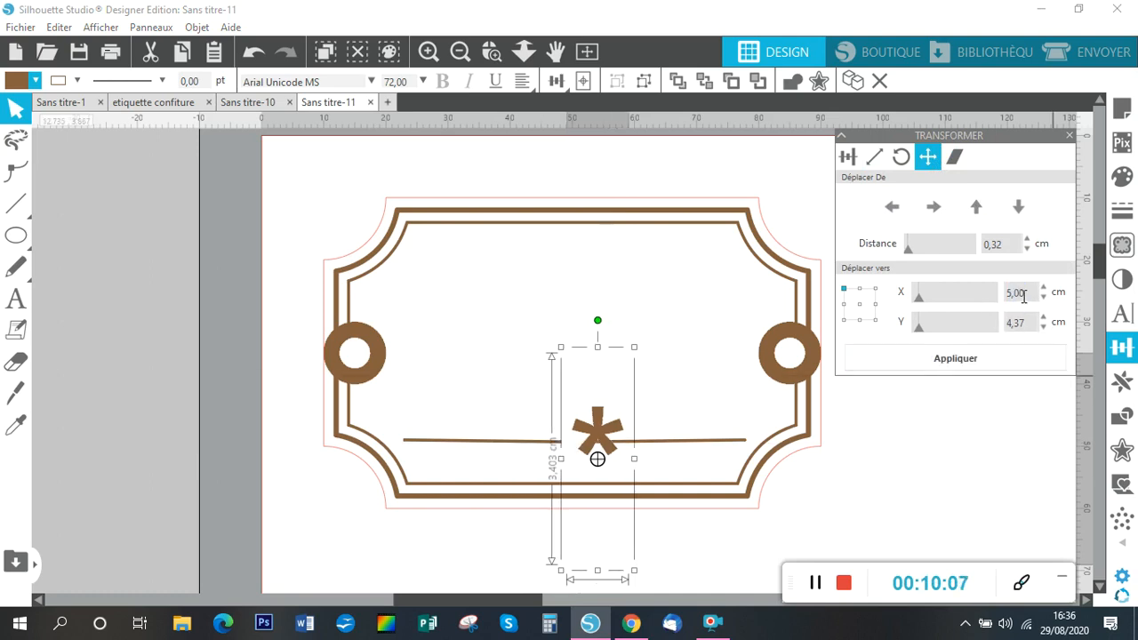
pyautogui.click(253, 51)
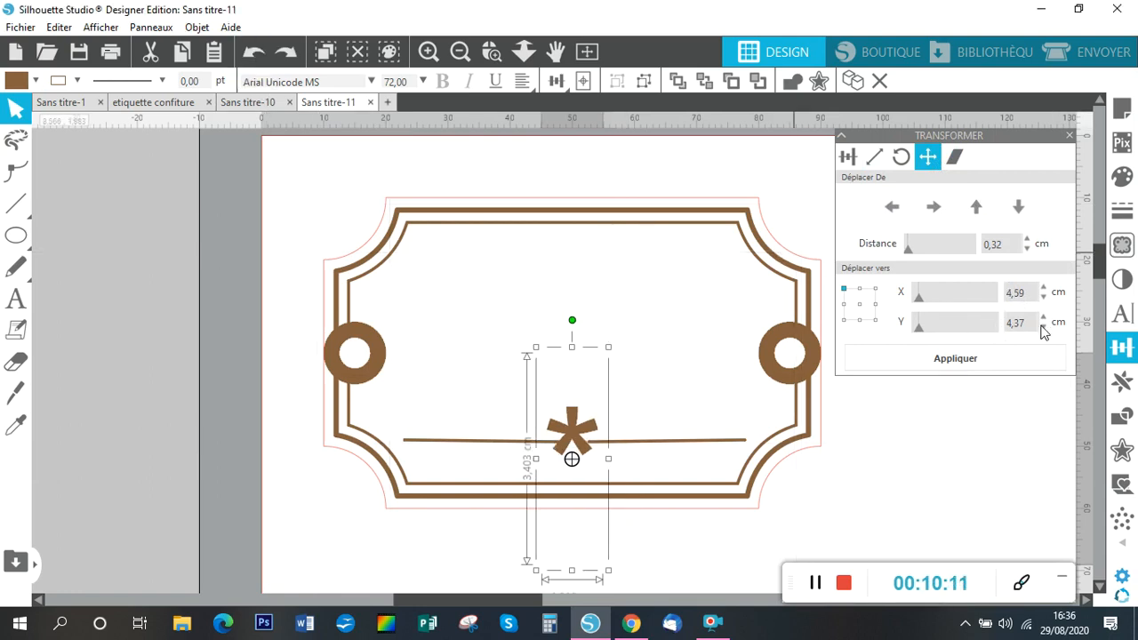
# Step: Set the asterisk's vertical position to Y 4.50 cm and apply the move
pyautogui.moveTo(1031, 321); pyautogui.dragTo(976, 334)
pyautogui.write('4')
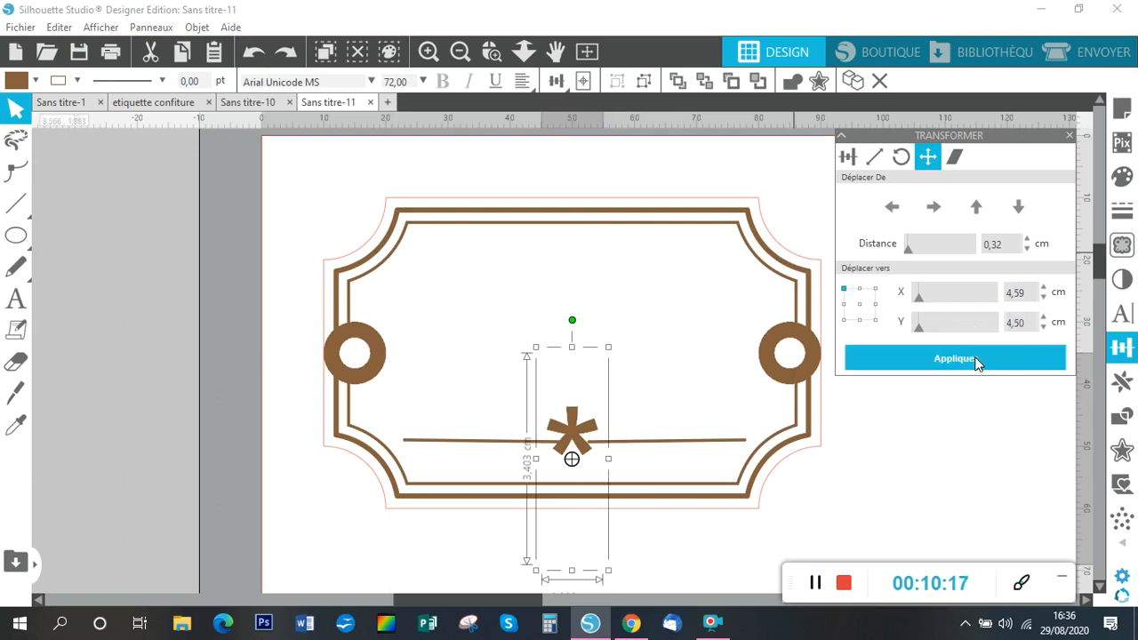
pyautogui.click(976, 362)
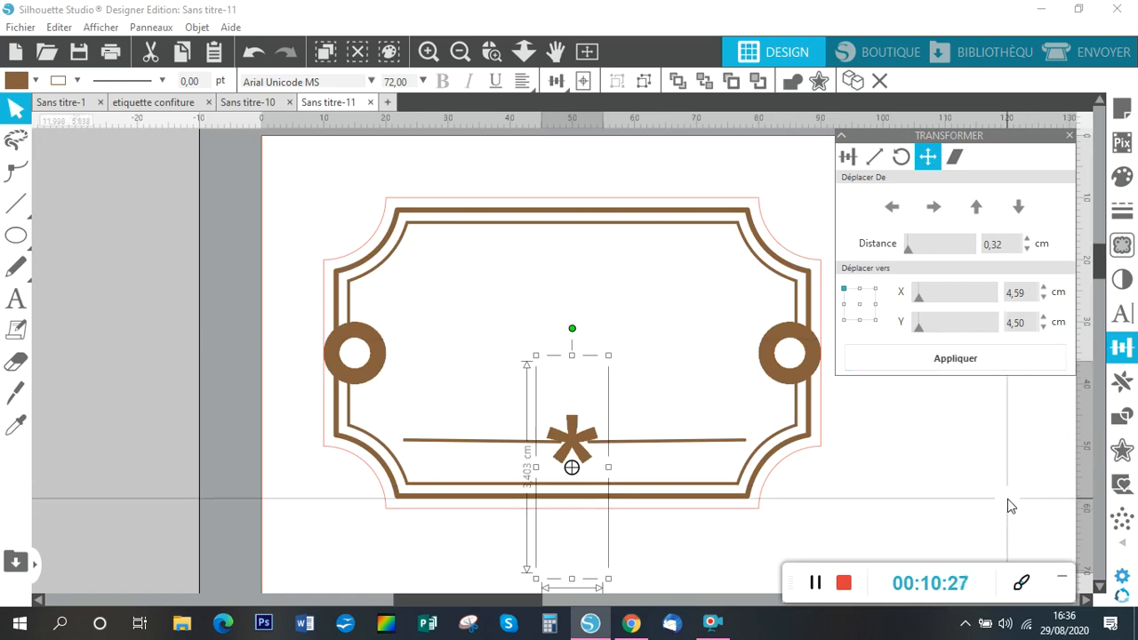
# Step: Set the cut job to work by line colour with brown lines switched off, then return to the design view
pyautogui.click(1105, 57)
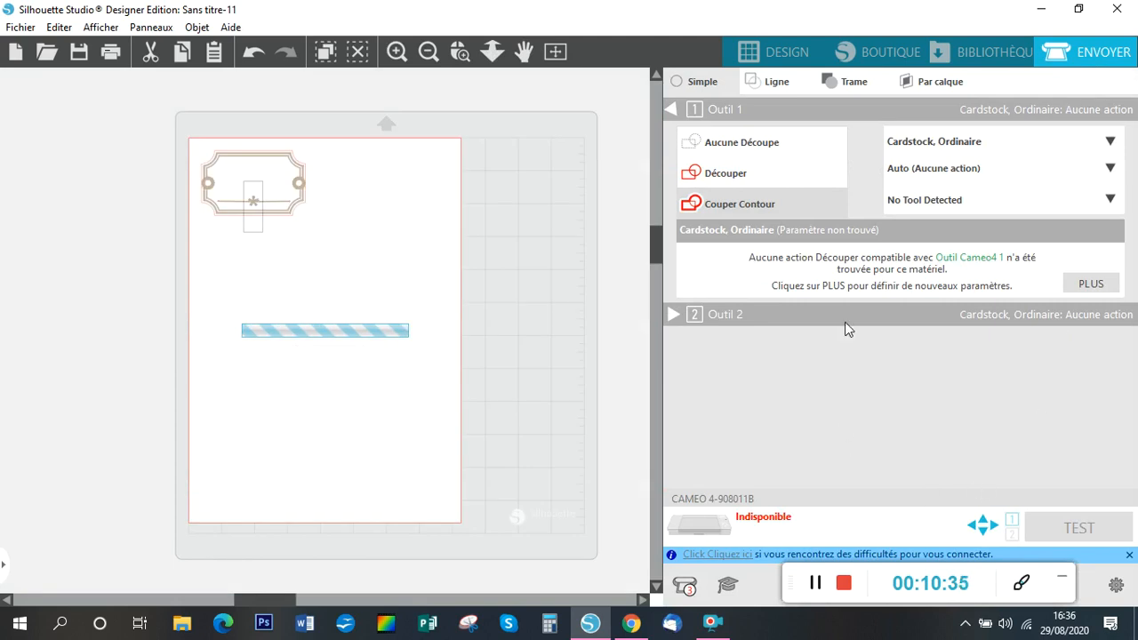
pyautogui.click(769, 81)
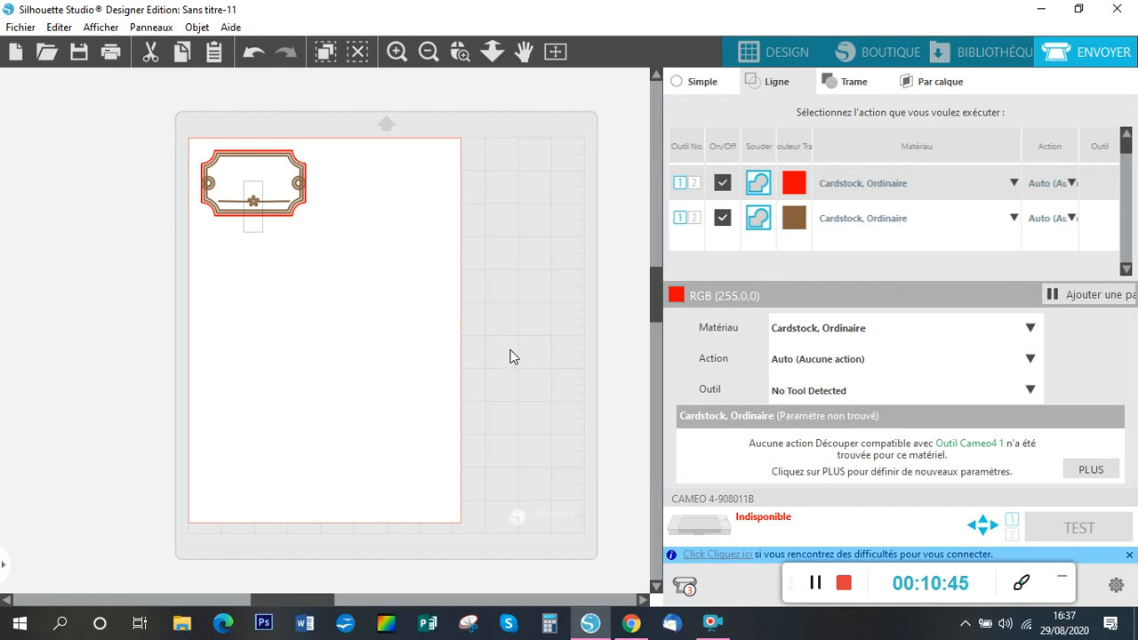
pyautogui.click(723, 217)
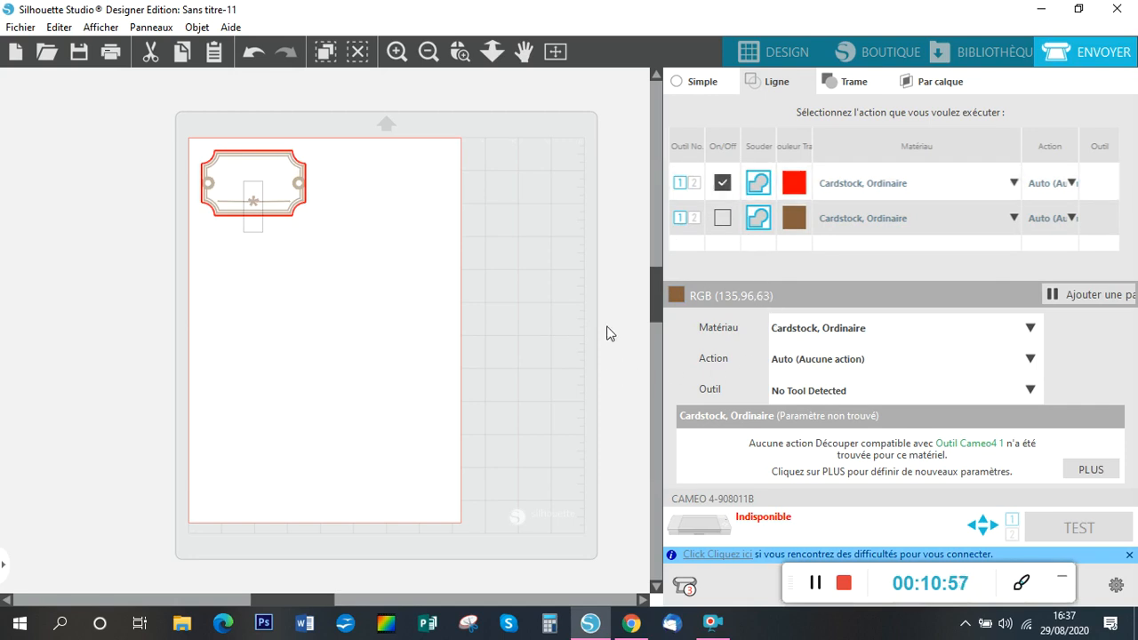
pyautogui.click(787, 55)
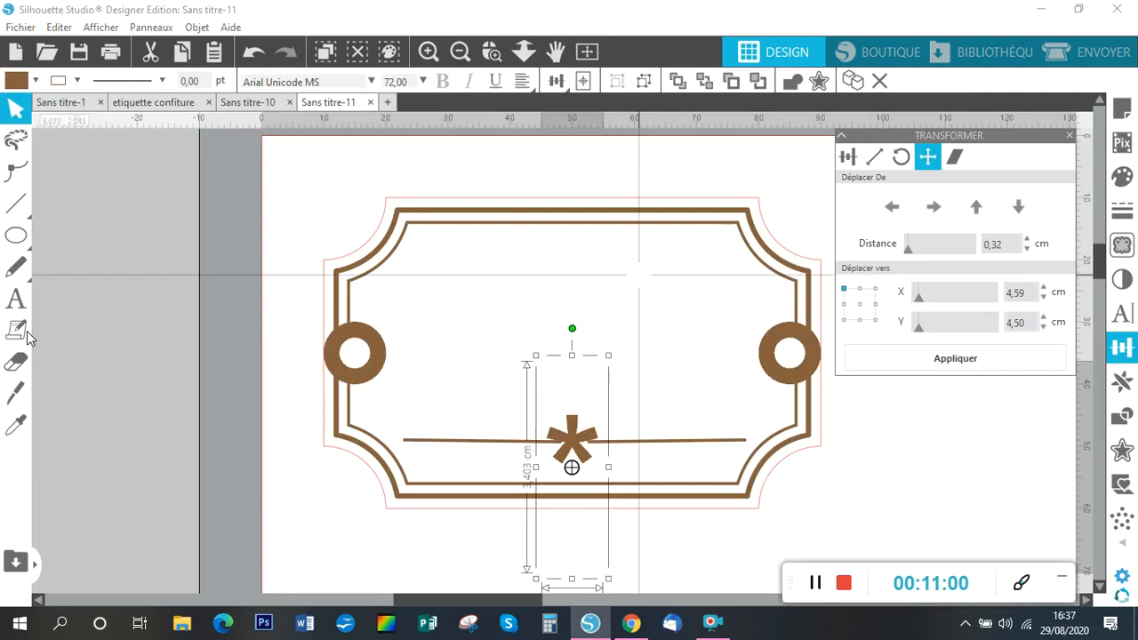
# Step: Add the text "Confiture" over the upper part of the label
pyautogui.click(16, 300)
pyautogui.click(454, 274)
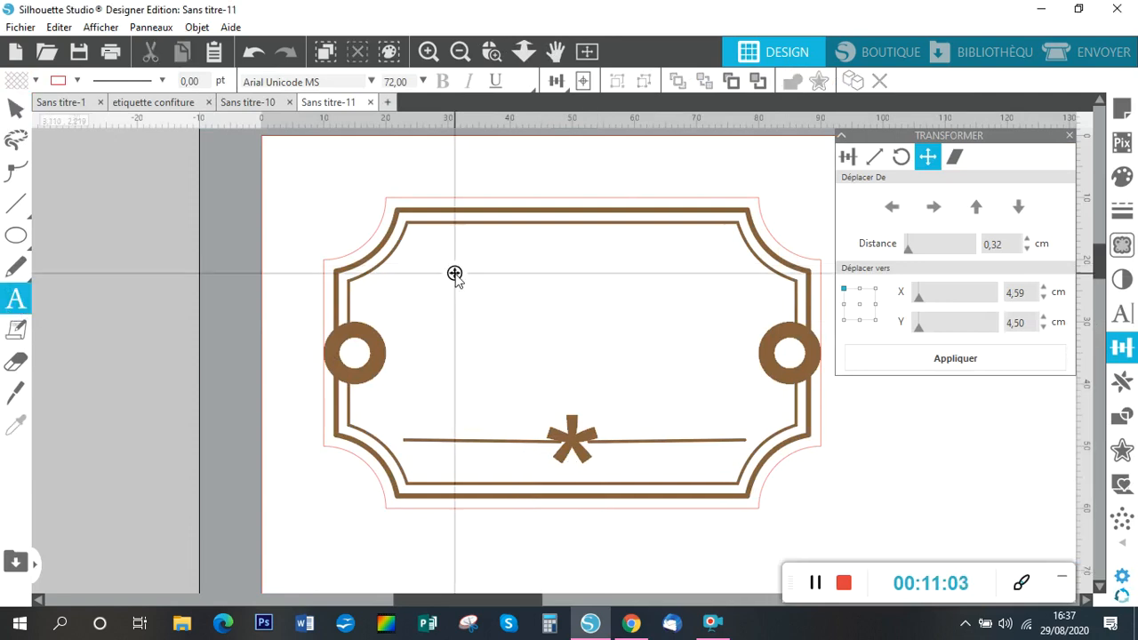
pyautogui.write('C')
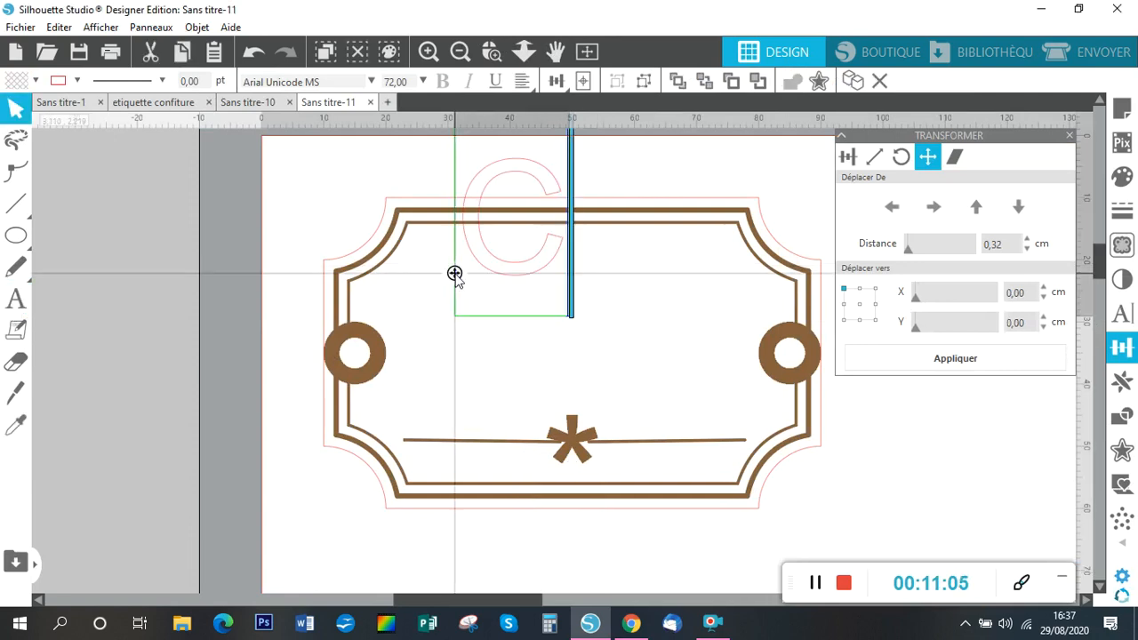
pyautogui.write('onfi')
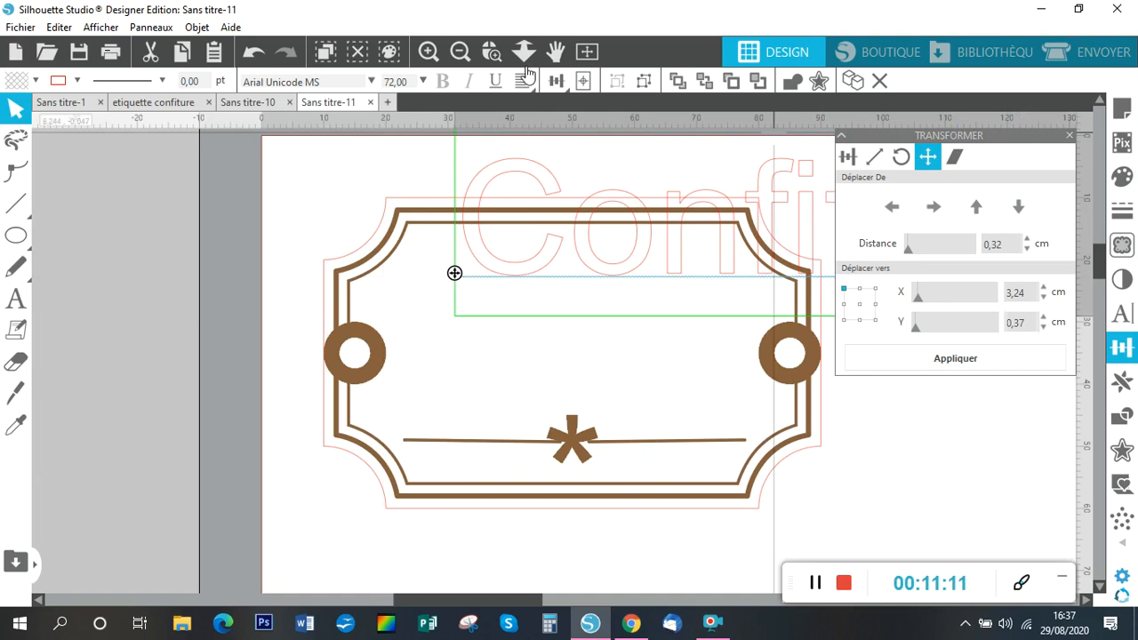
pyautogui.click(459, 52)
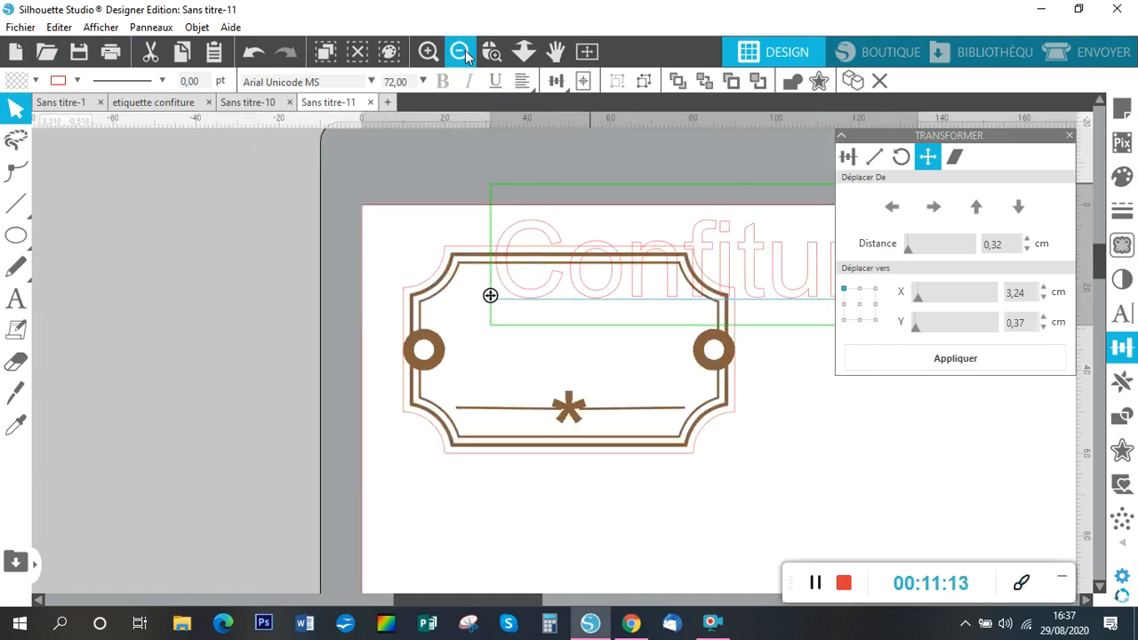
pyautogui.click(459, 51)
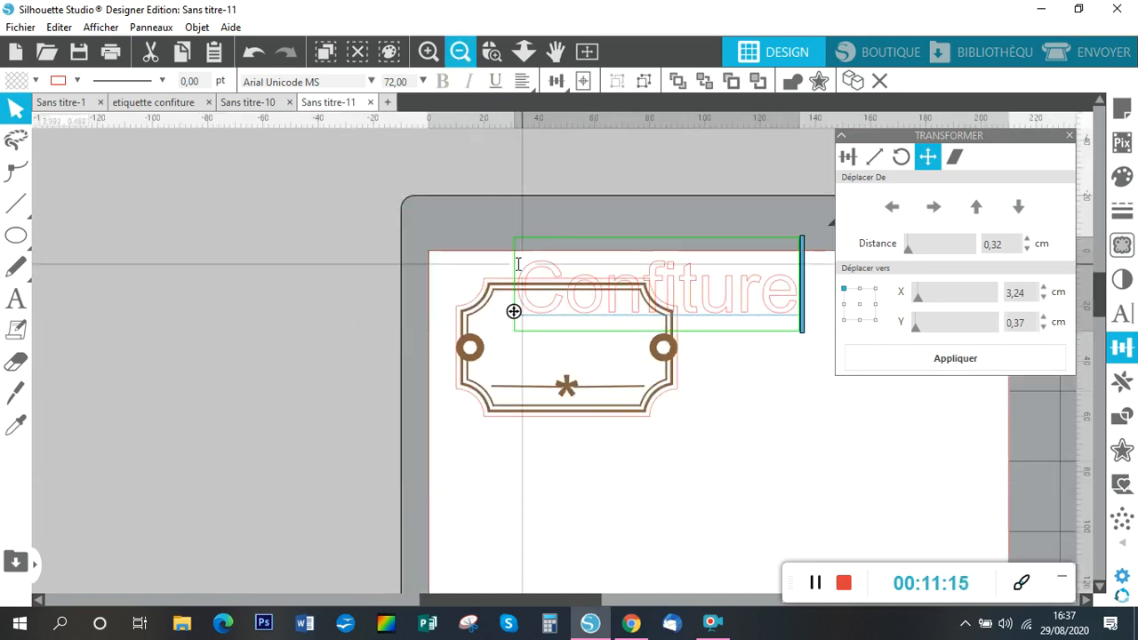
# Step: Try the BloomingGrove and CAC Champagne fonts on the whole word "Confiture"
pyautogui.moveTo(525, 264); pyautogui.dragTo(813, 325)
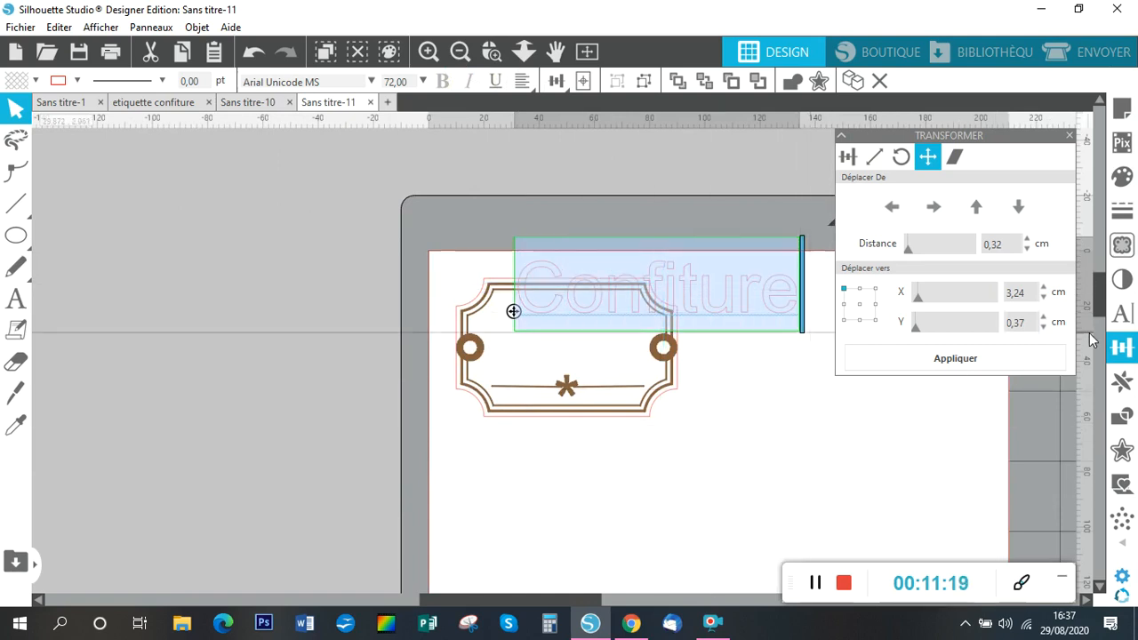
pyautogui.click(1123, 317)
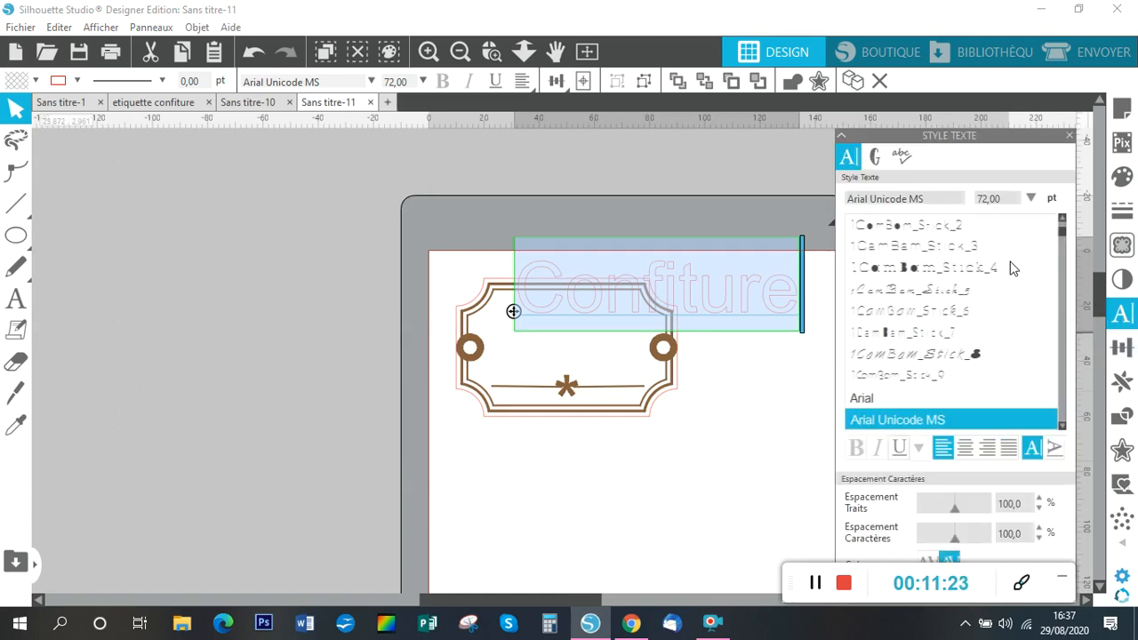
pyautogui.scroll(-12, 967, 306)
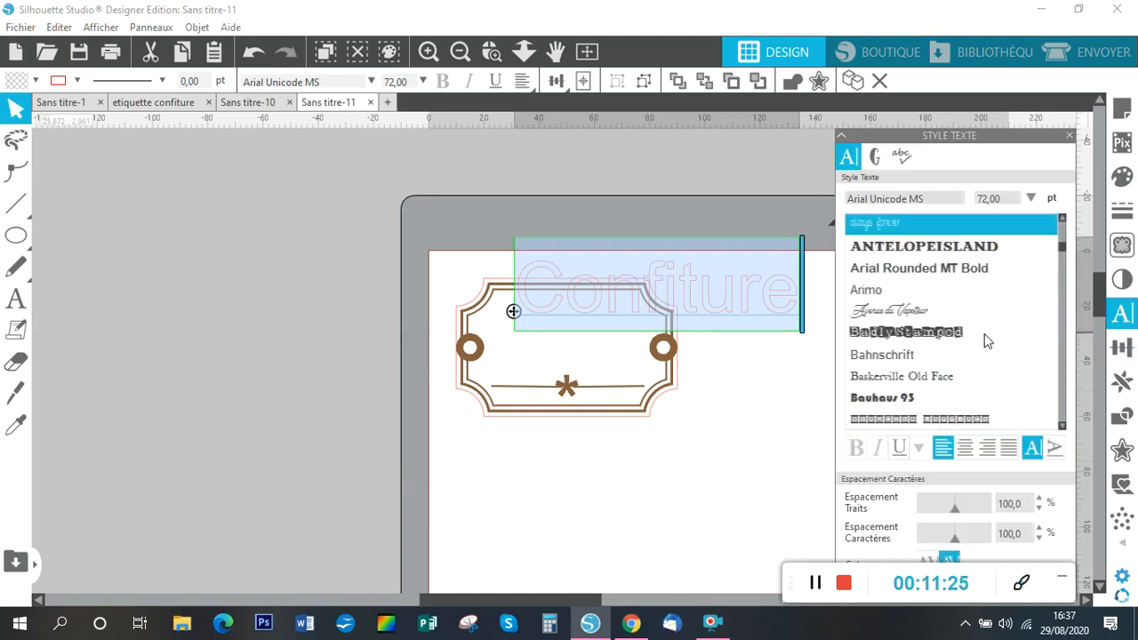
pyautogui.scroll(-4, 986, 341)
pyautogui.scroll(-4, 984, 347)
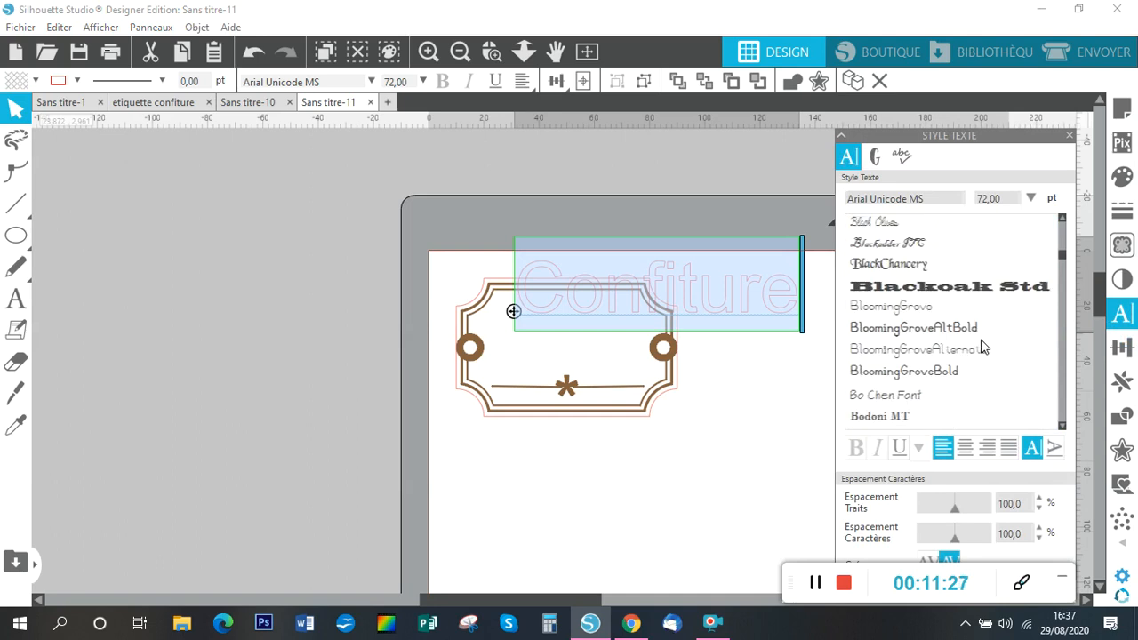
pyautogui.click(909, 311)
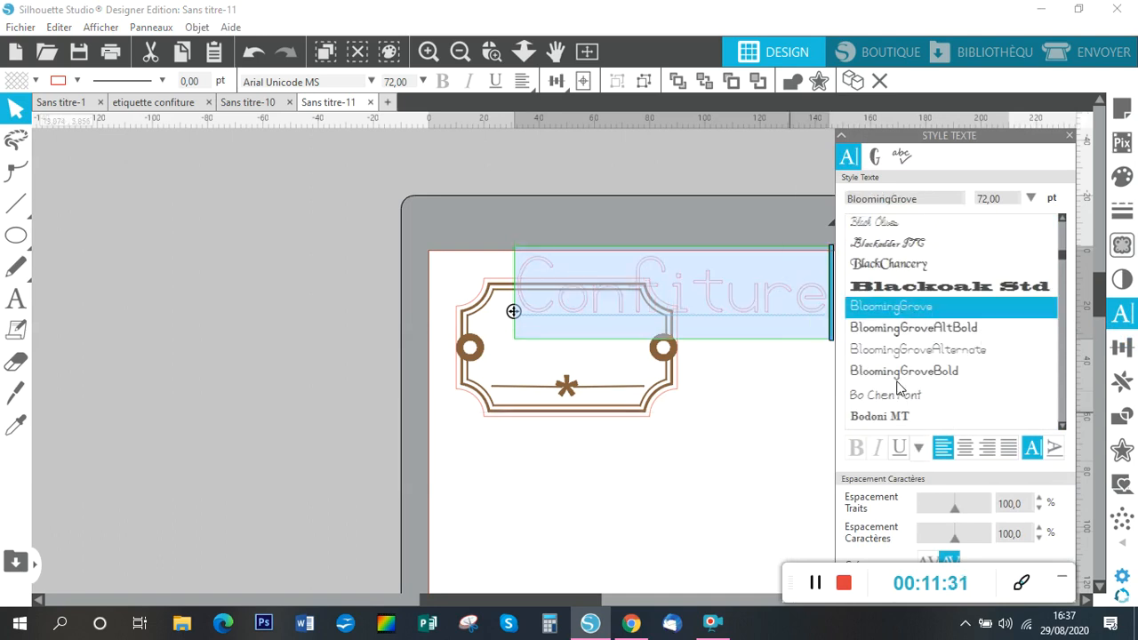
pyautogui.scroll(-3, 896, 387)
pyautogui.scroll(-3, 898, 384)
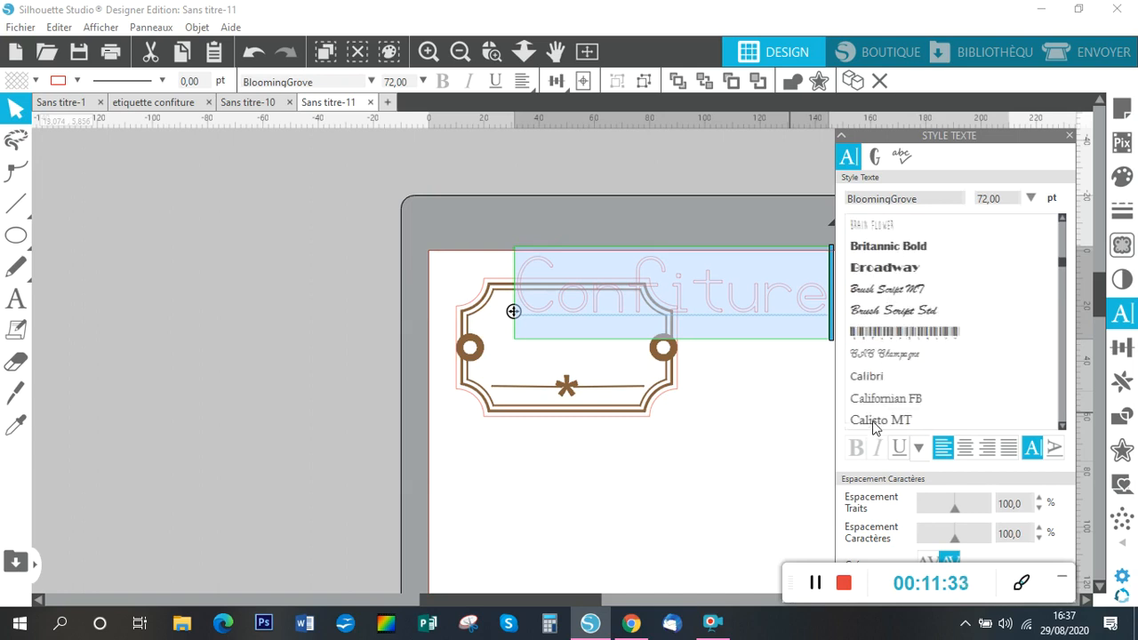
pyautogui.click(890, 358)
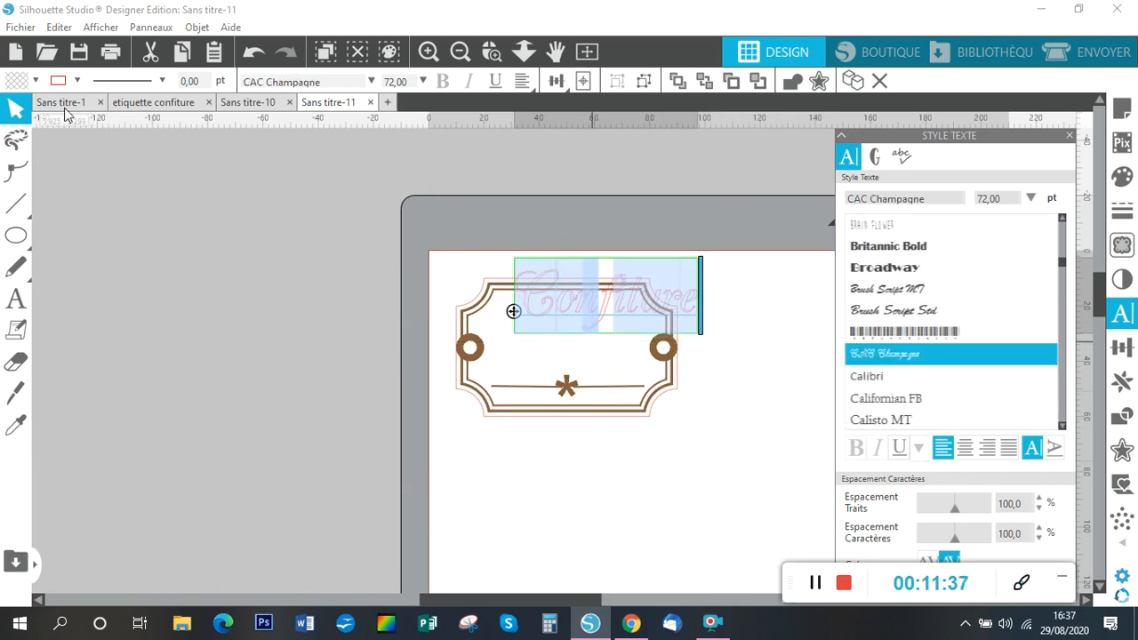
# Step: Give the "Confiture" text the label's brown line colour and finish editing the text
pyautogui.click(77, 80)
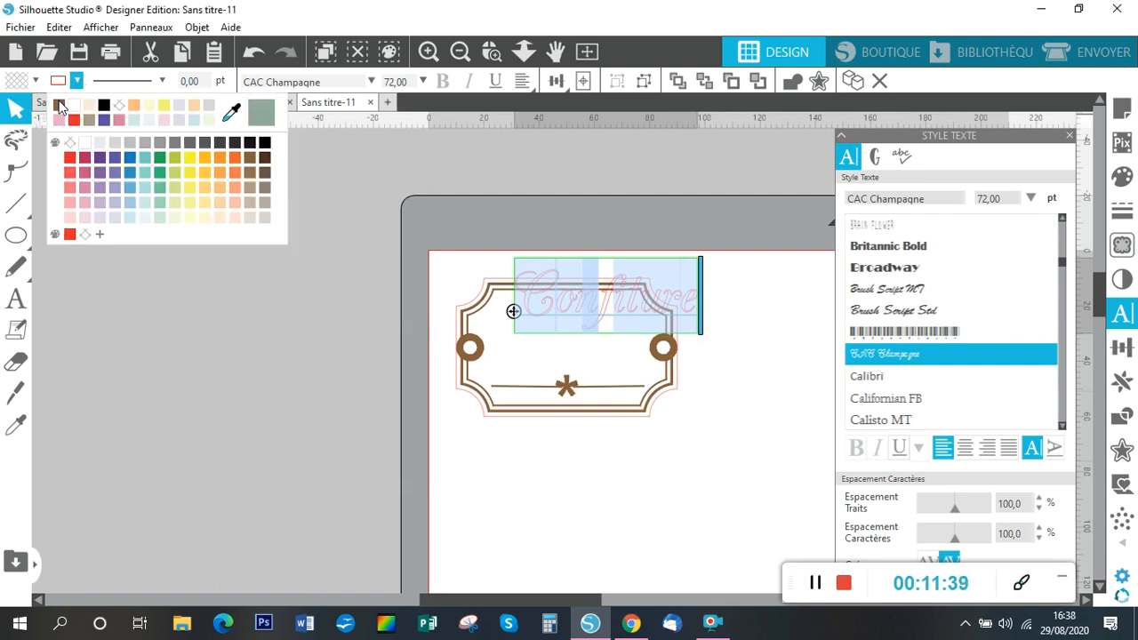
pyautogui.click(58, 104)
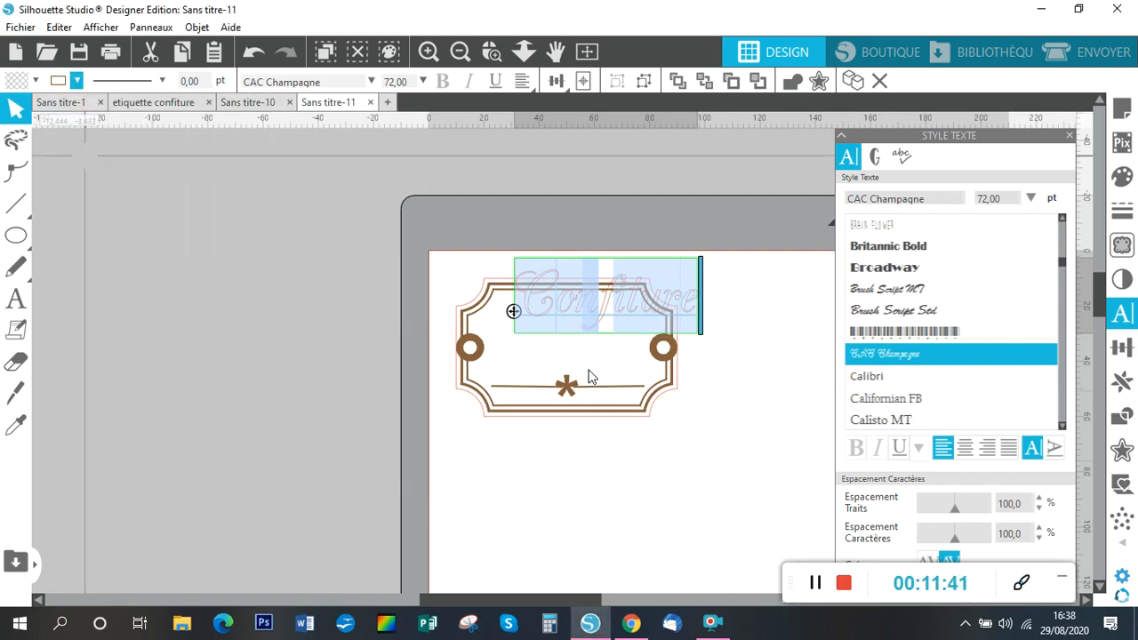
pyautogui.click(718, 401)
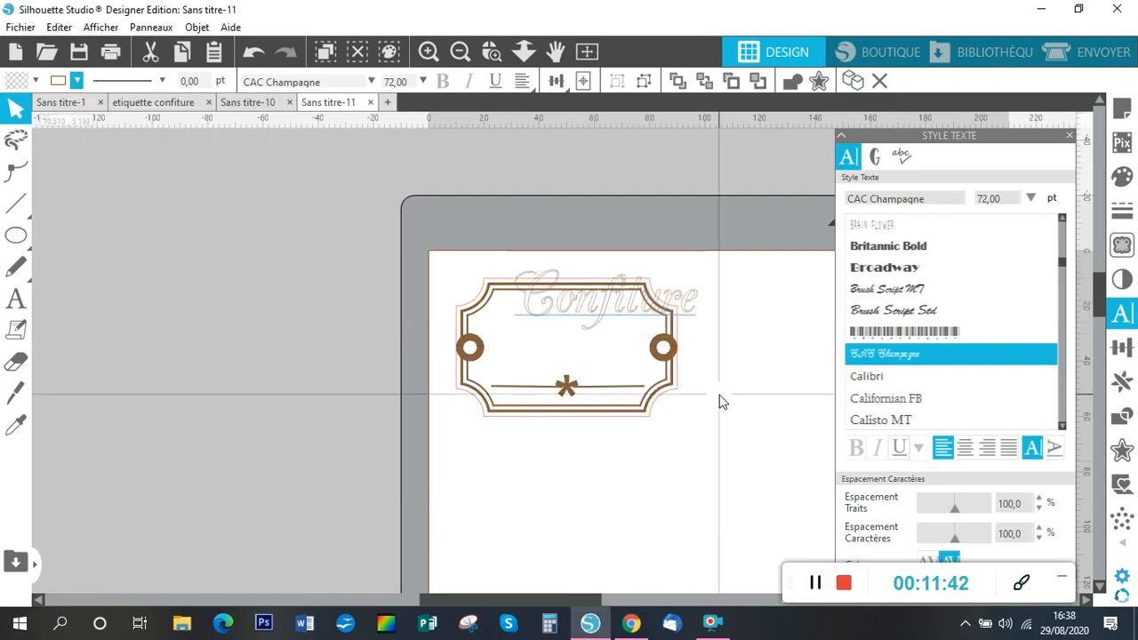
# Step: Set the font of the "Confiture" text to Darleston
pyautogui.click(687, 322)
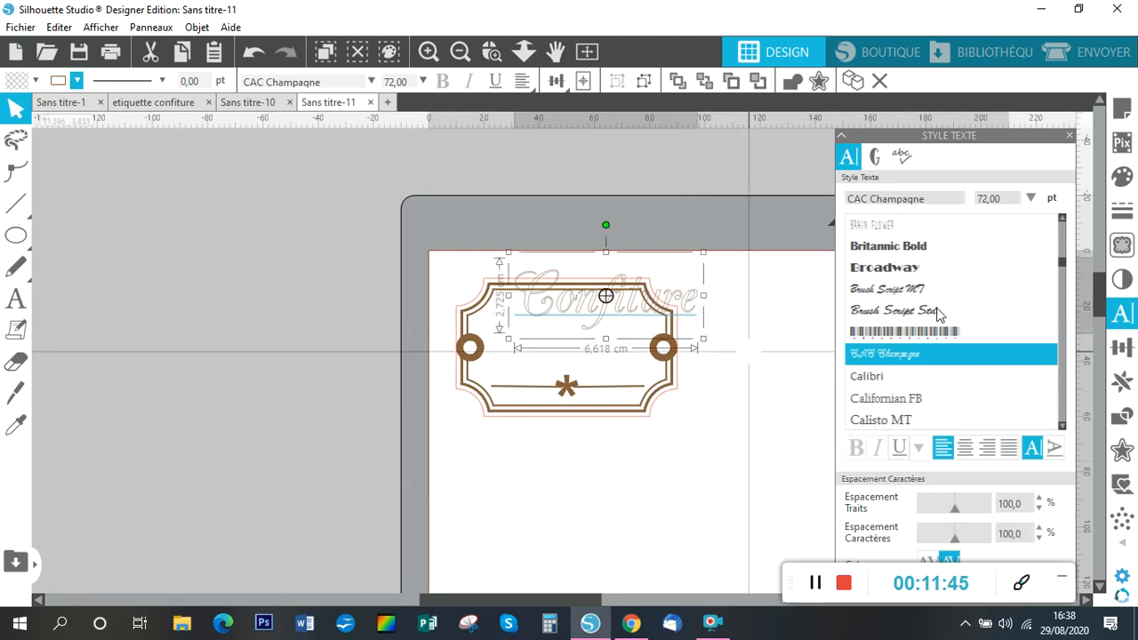
pyautogui.scroll(-2, 942, 310)
pyautogui.scroll(-3, 951, 338)
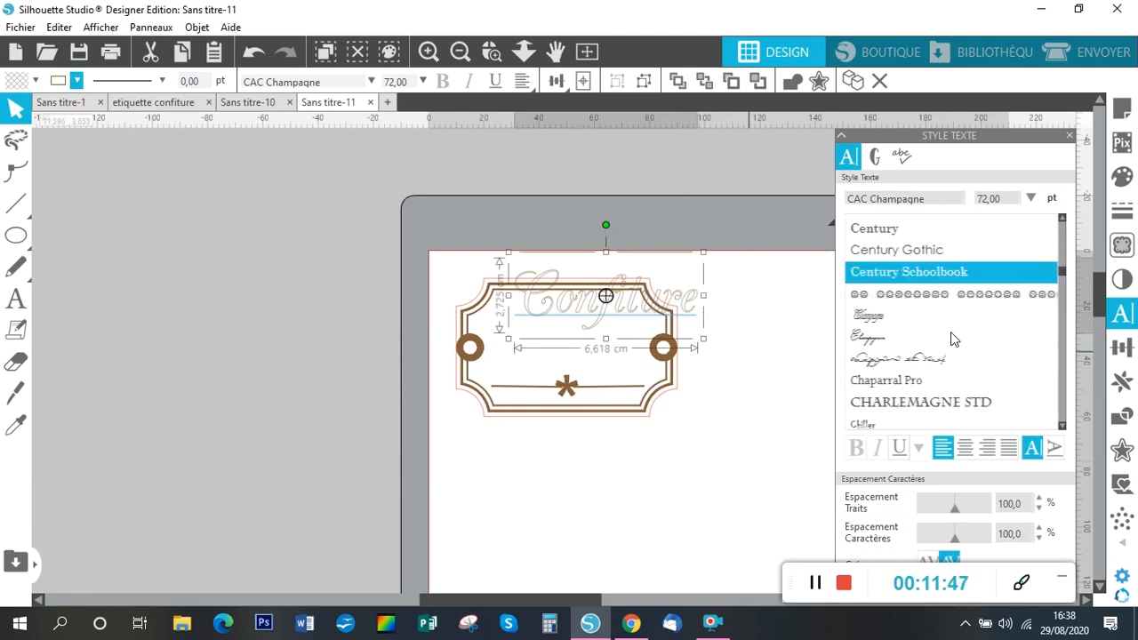
pyautogui.scroll(-3, 951, 338)
pyautogui.scroll(-2, 926, 385)
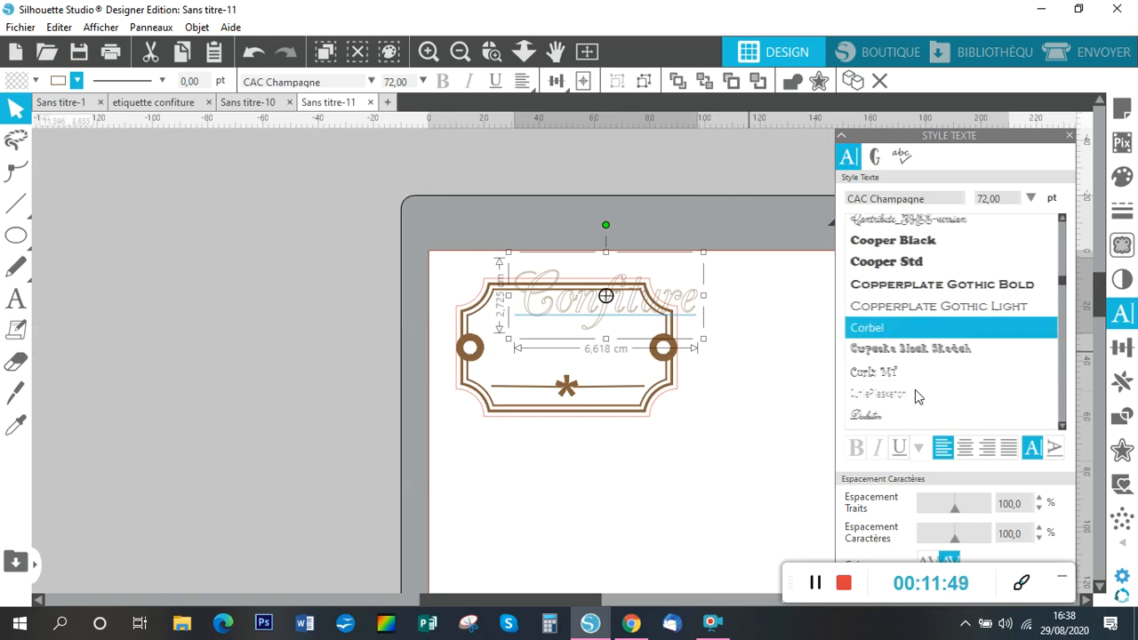
pyautogui.click(884, 368)
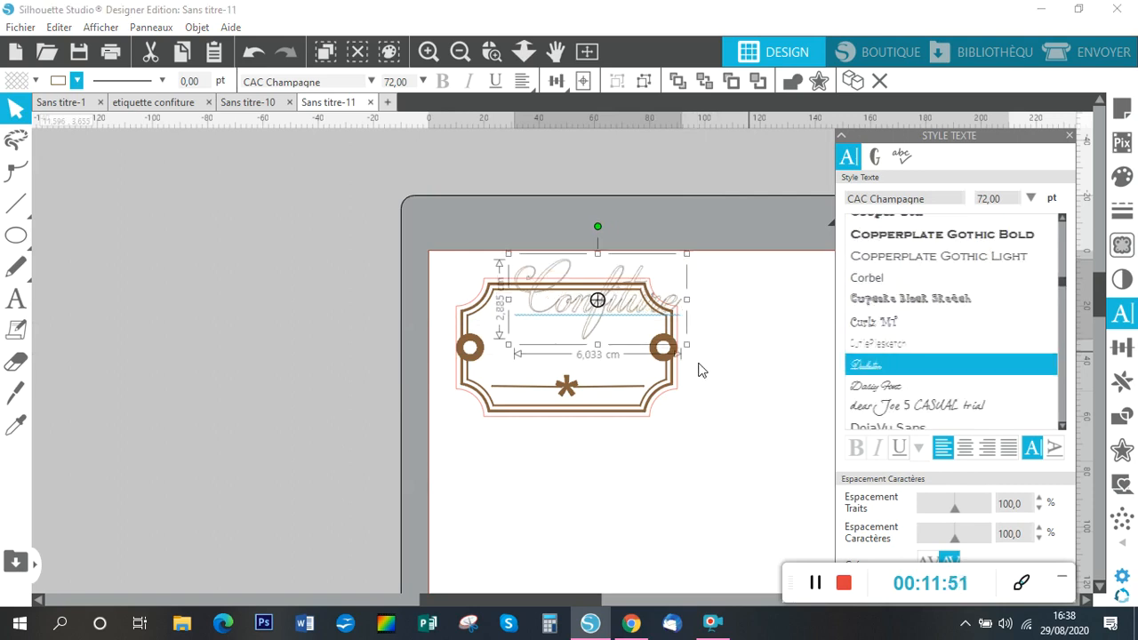
# Step: Shrink the "Confiture" text to about 3.8 cm wide and centre it in the label above the asterisk
pyautogui.moveTo(603, 324); pyautogui.dragTo(567, 358)
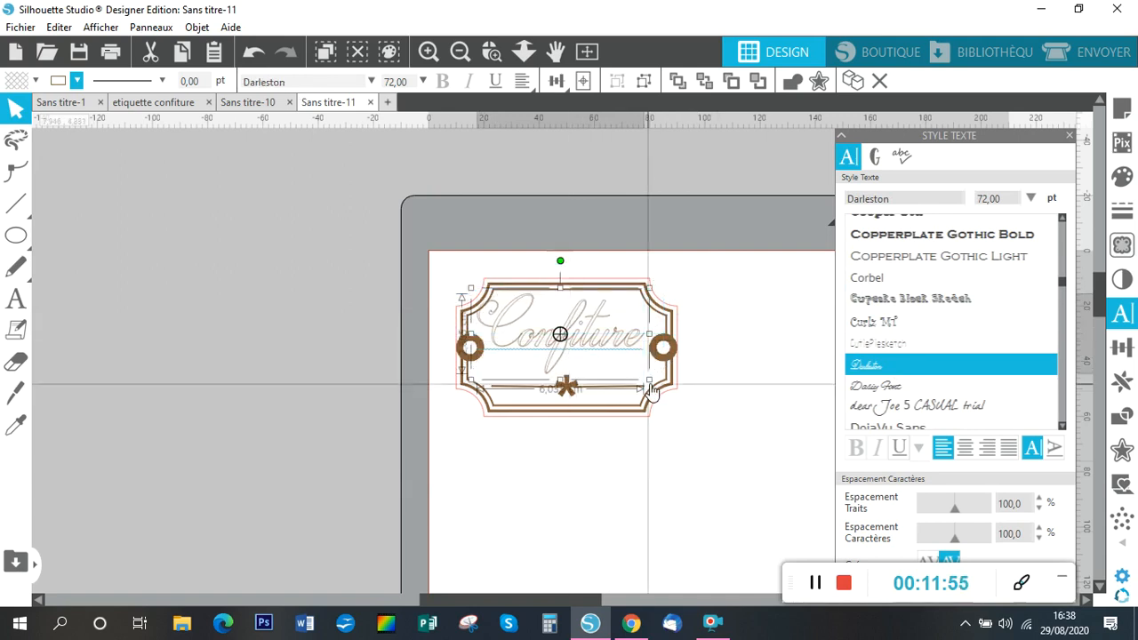
pyautogui.moveTo(633, 365); pyautogui.dragTo(599, 327)
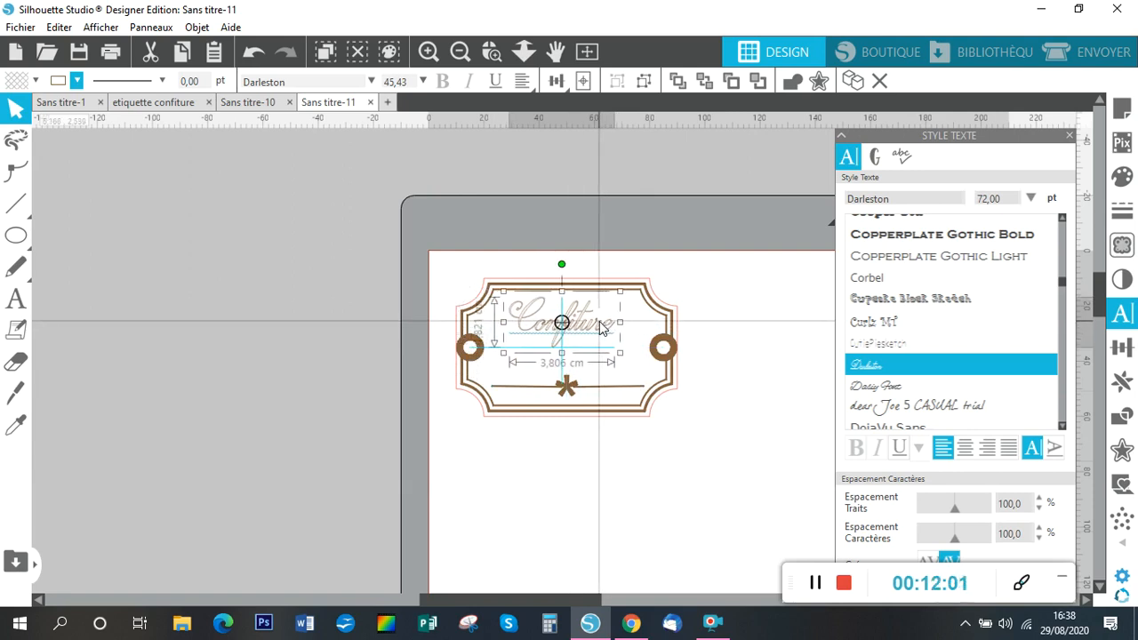
pyautogui.click(703, 373)
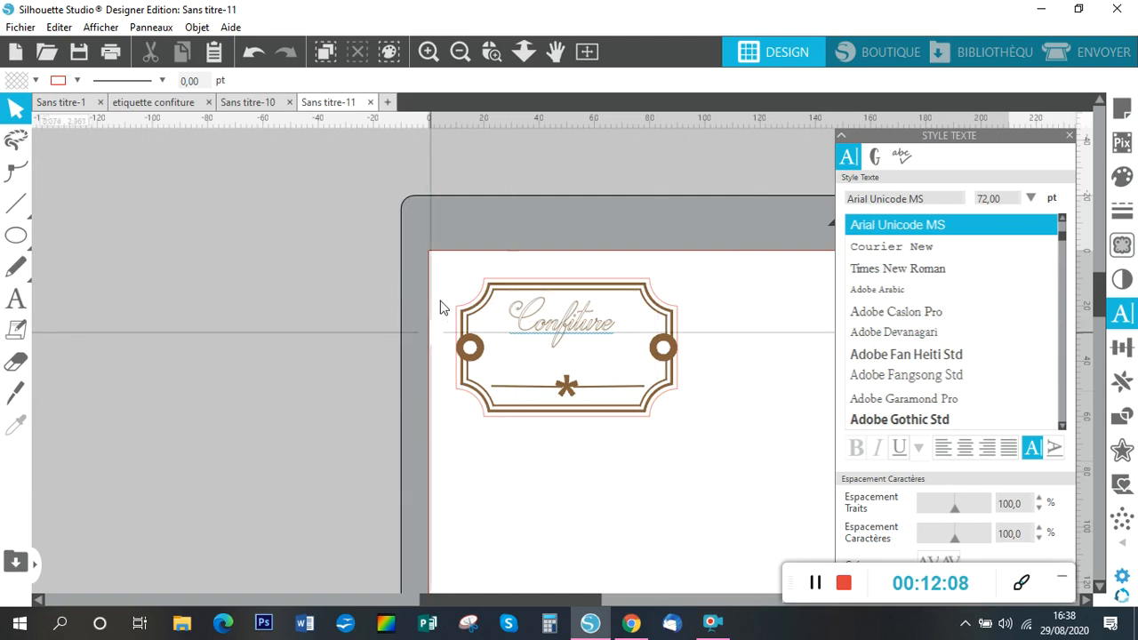
# Step: Group all the label's elements, including the text and asterisk, and close the text style settings
pyautogui.moveTo(432, 257); pyautogui.dragTo(727, 414)
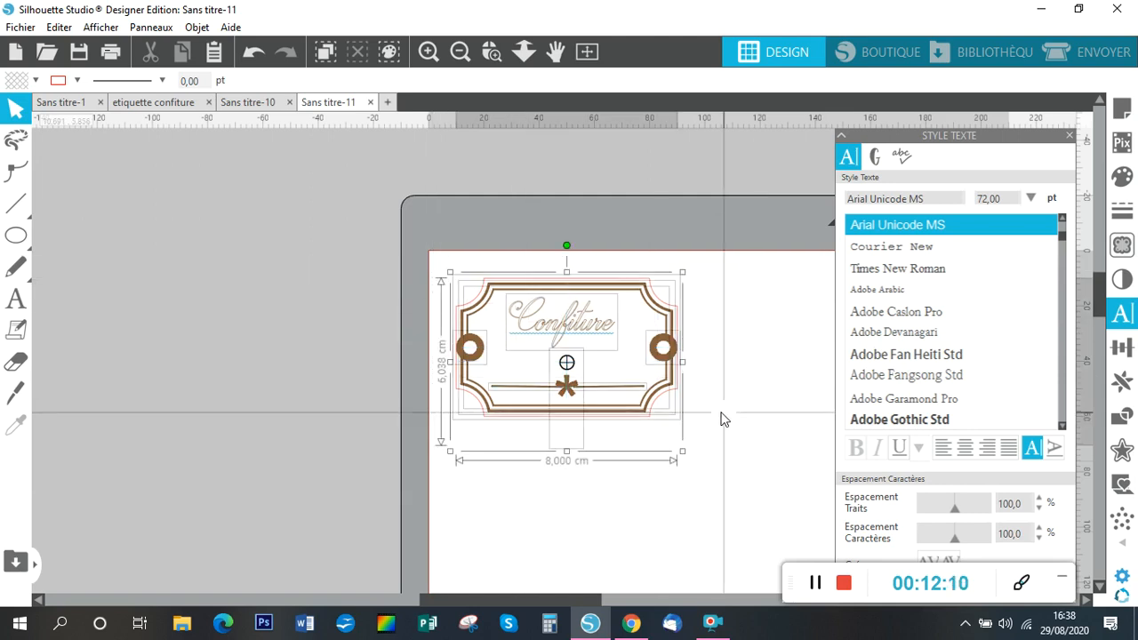
pyautogui.press('i')
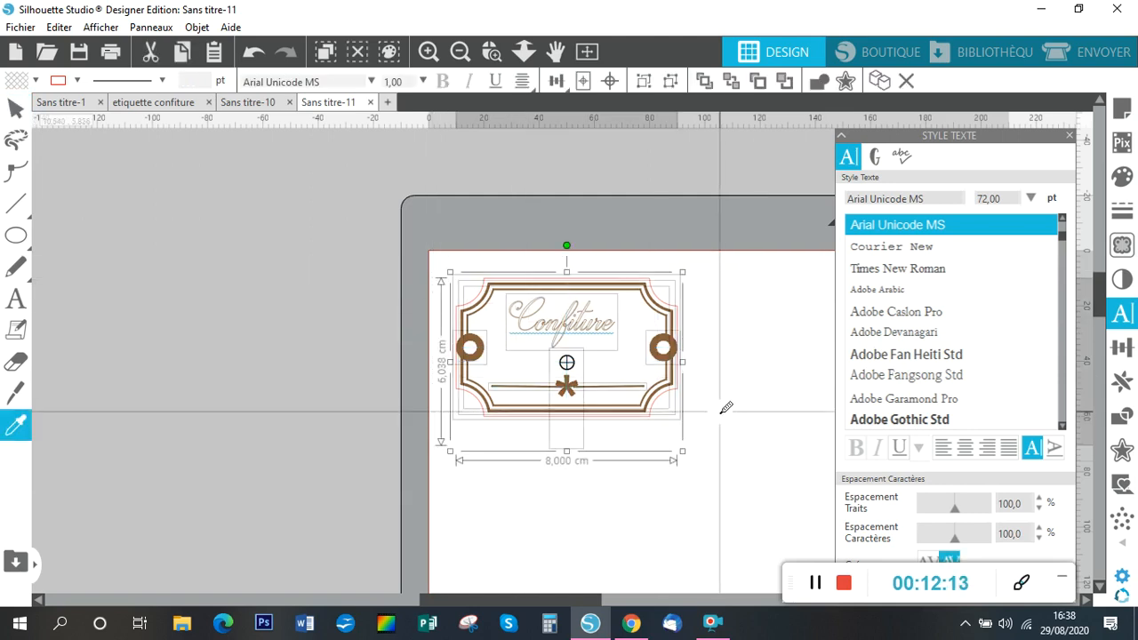
pyautogui.hotkey('ctrl', 'g')
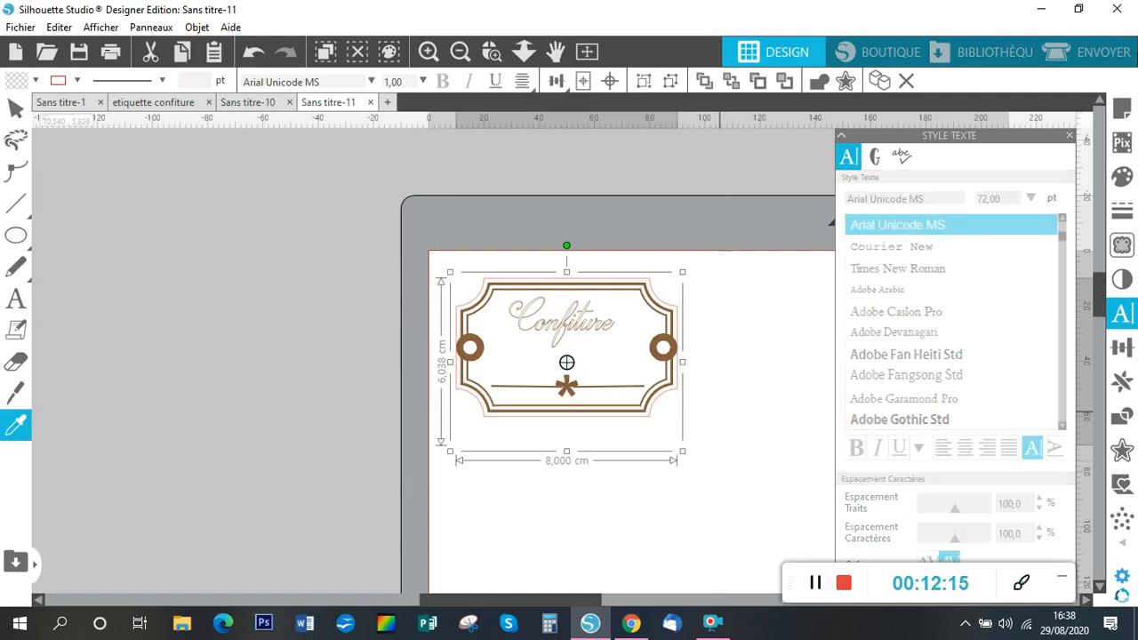
pyautogui.click(1071, 137)
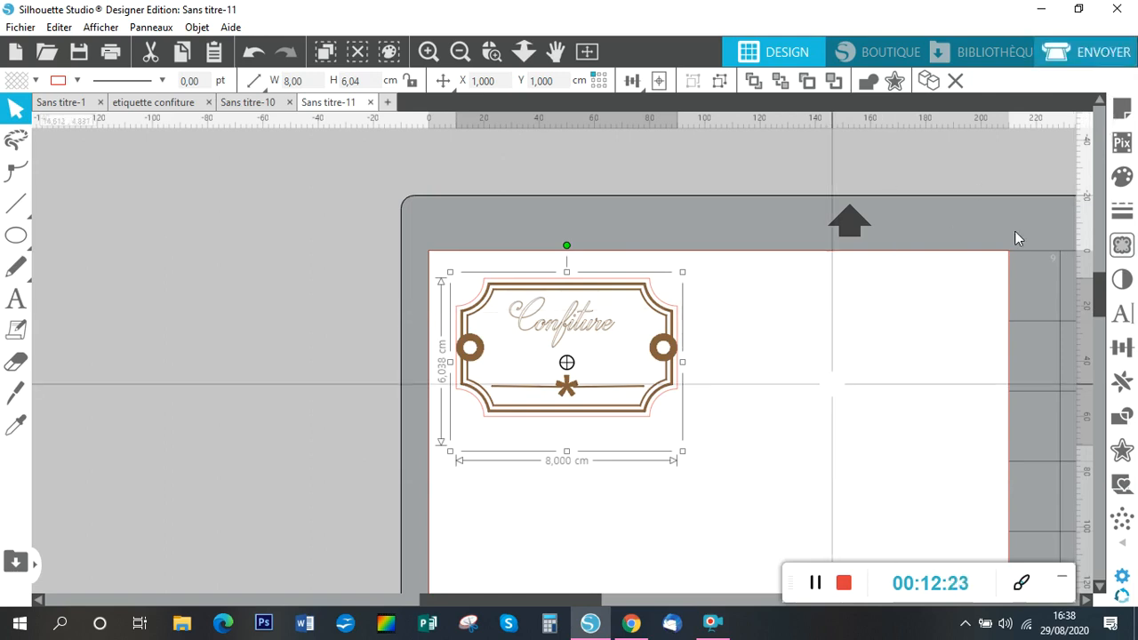
# Step: Turn on the registration marks in the page setup and close the settings
pyautogui.click(1121, 108)
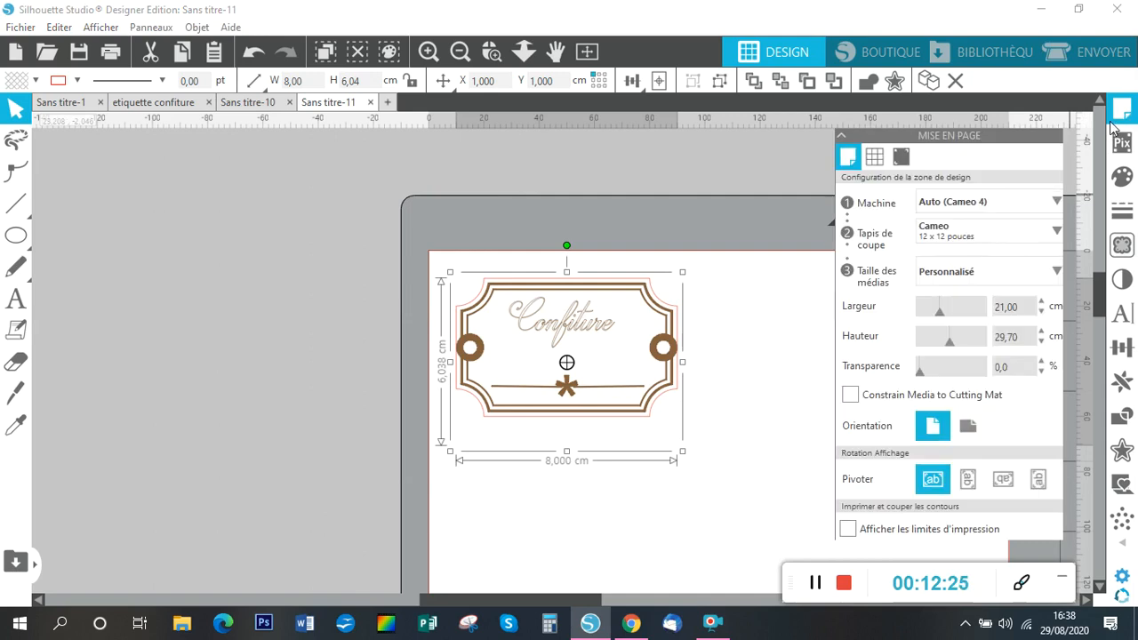
pyautogui.click(907, 157)
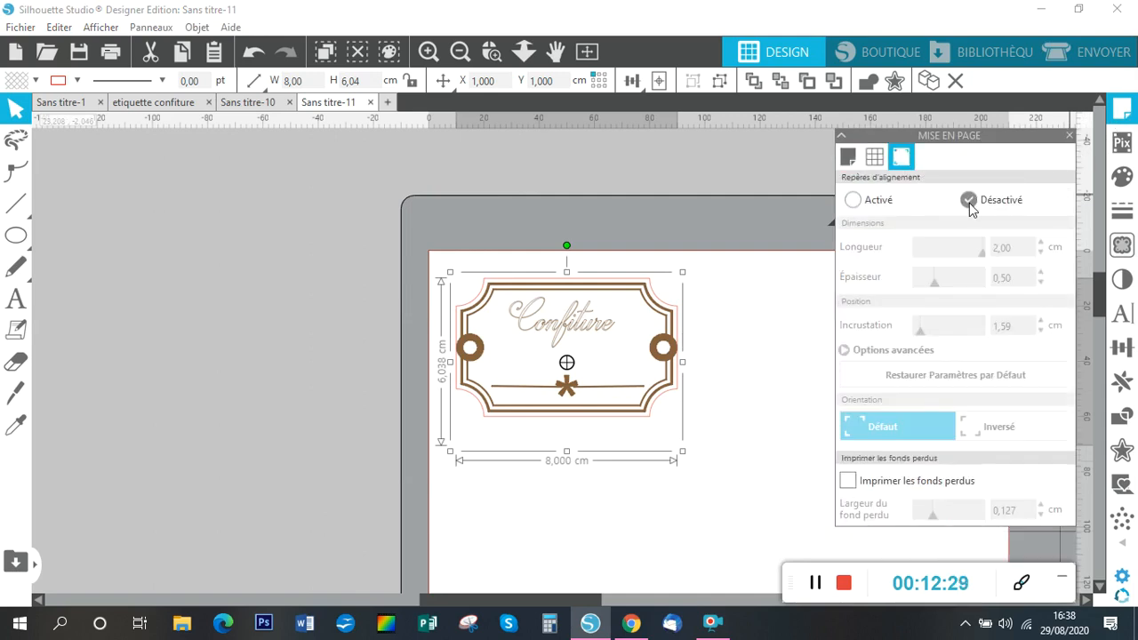
pyautogui.click(853, 201)
pyautogui.click(1069, 138)
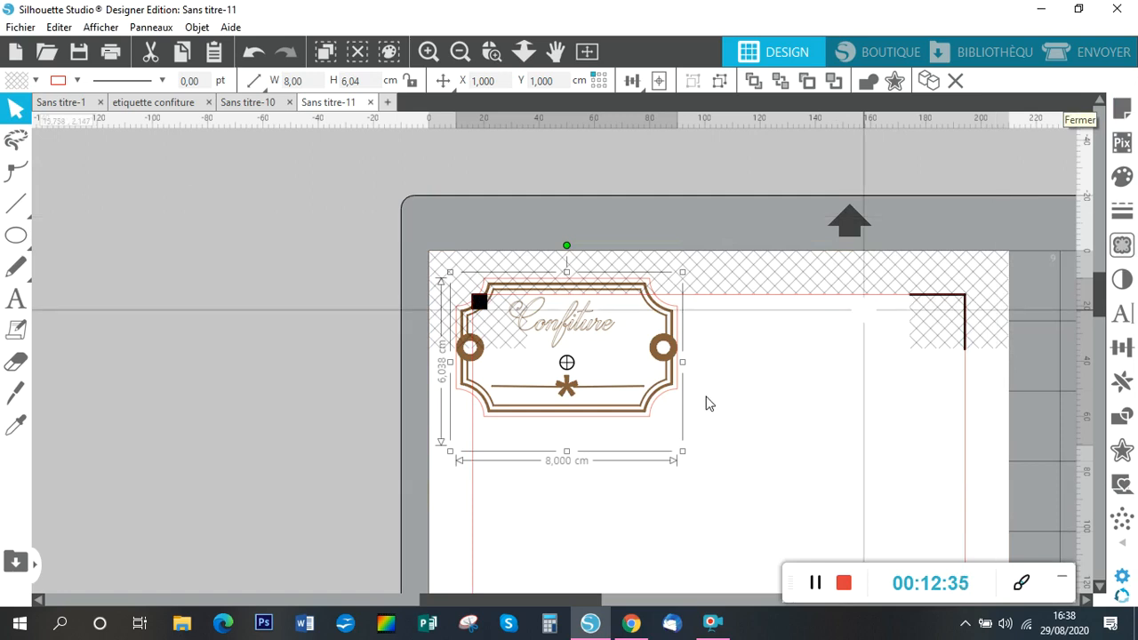
# Step: Move the label inside the registration mark area to about X 2.24, Y 2.45 cm and shrink it slightly to about 7.98 cm wide
pyautogui.moveTo(655, 419); pyautogui.dragTo(687, 452)
pyautogui.moveTo(718, 490); pyautogui.dragTo(716, 489)
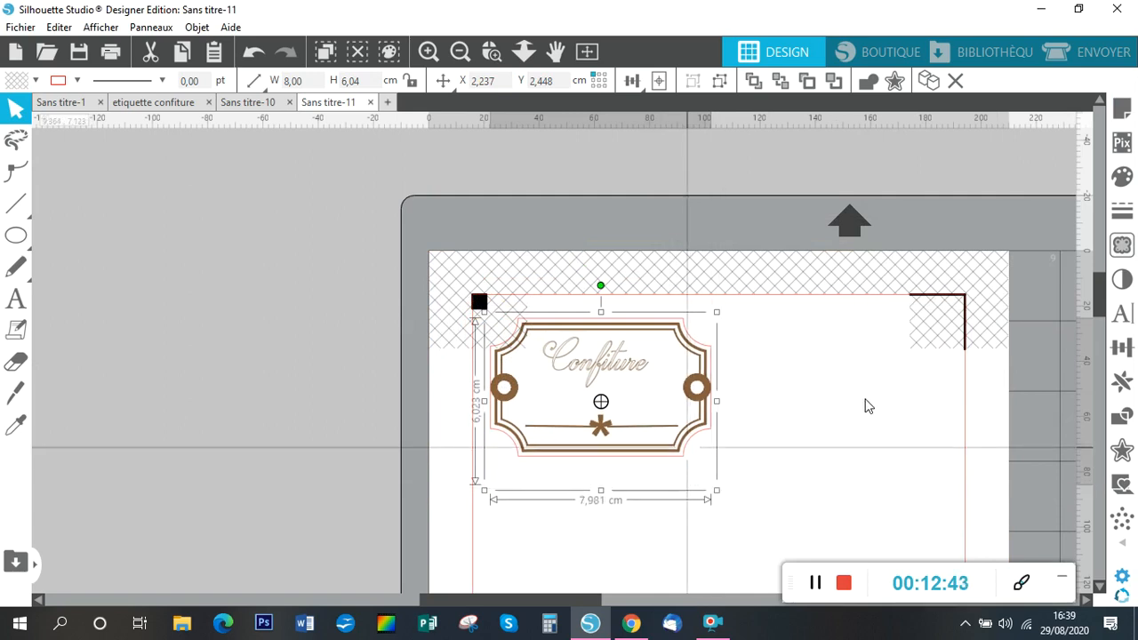
# Step: Duplicate the label to the right, below and back to the left to form a two-by-two grid, and close the replicate settings
pyautogui.click(1119, 384)
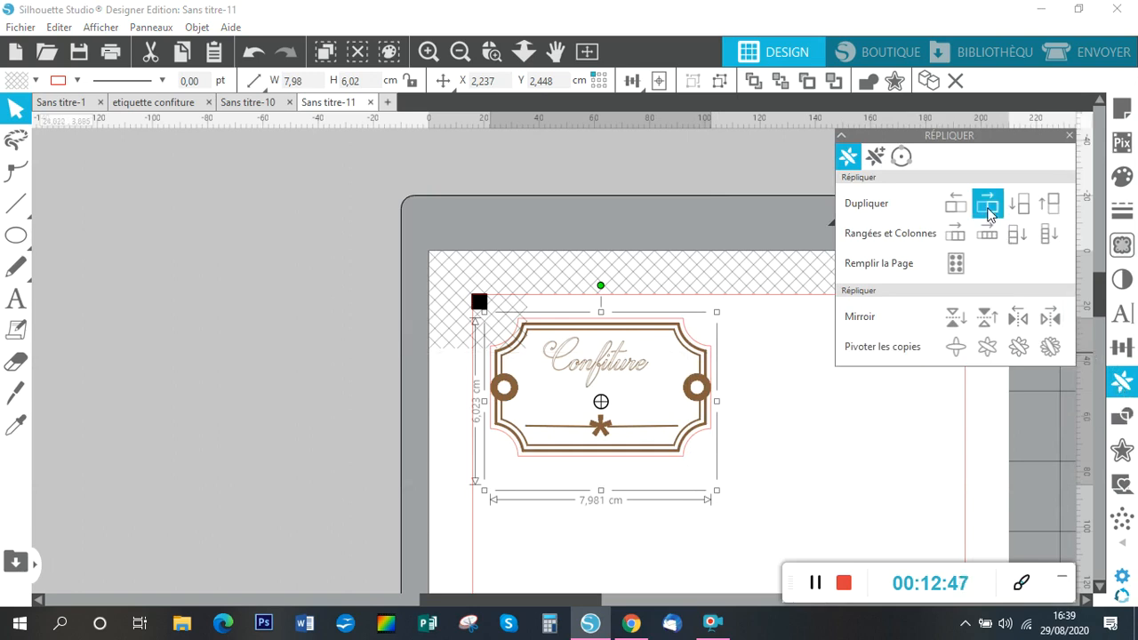
pyautogui.click(988, 208)
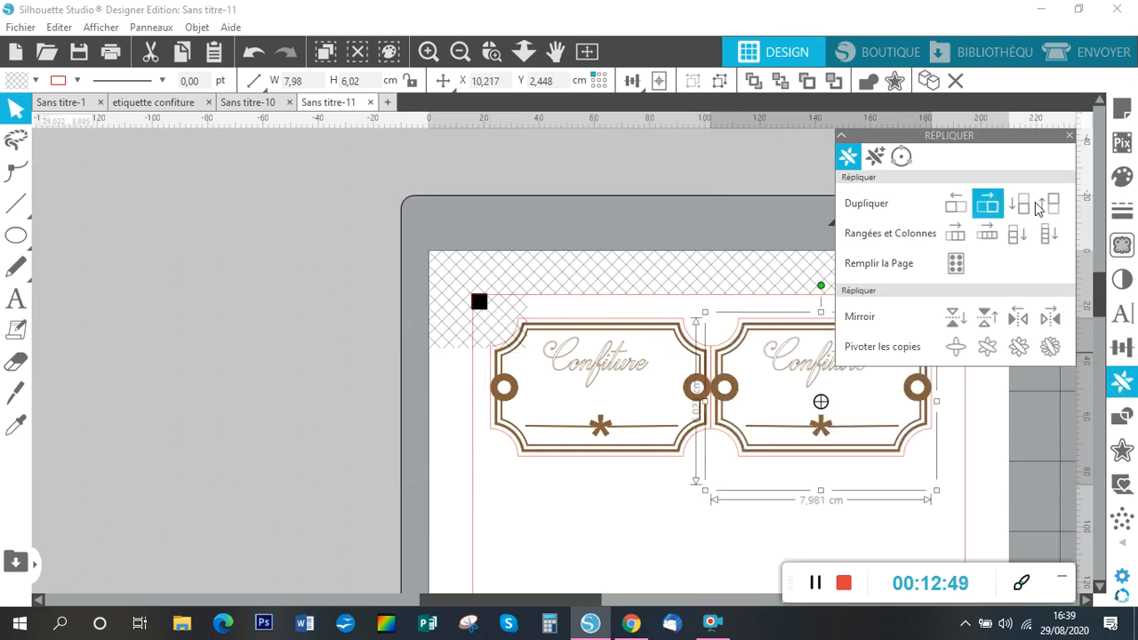
pyautogui.click(1029, 210)
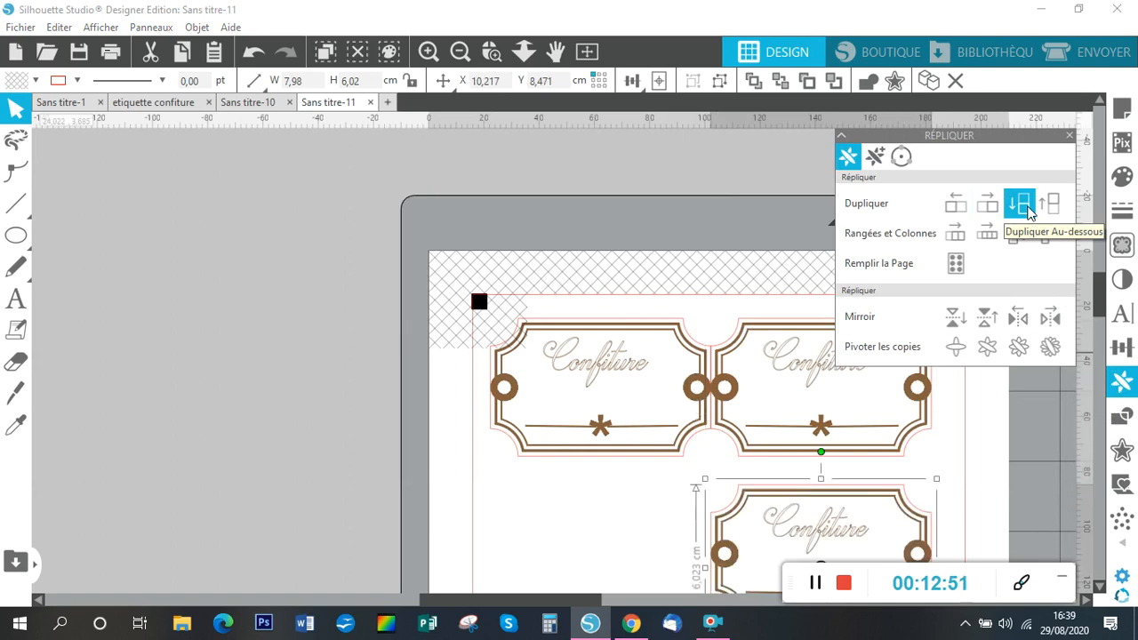
pyautogui.click(955, 206)
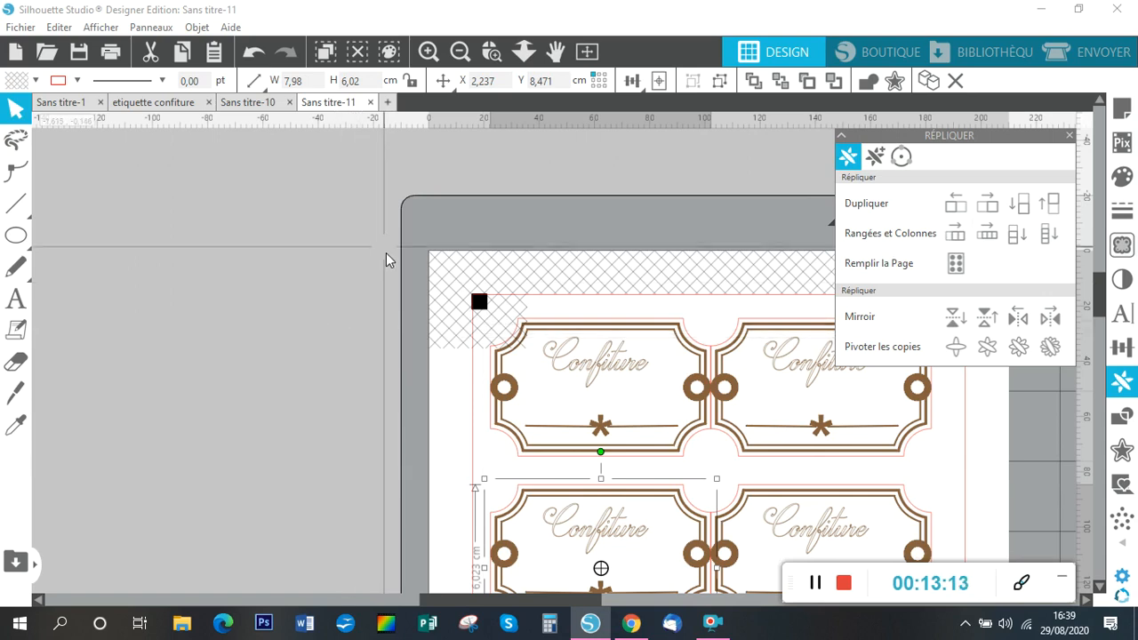
pyautogui.click(1070, 138)
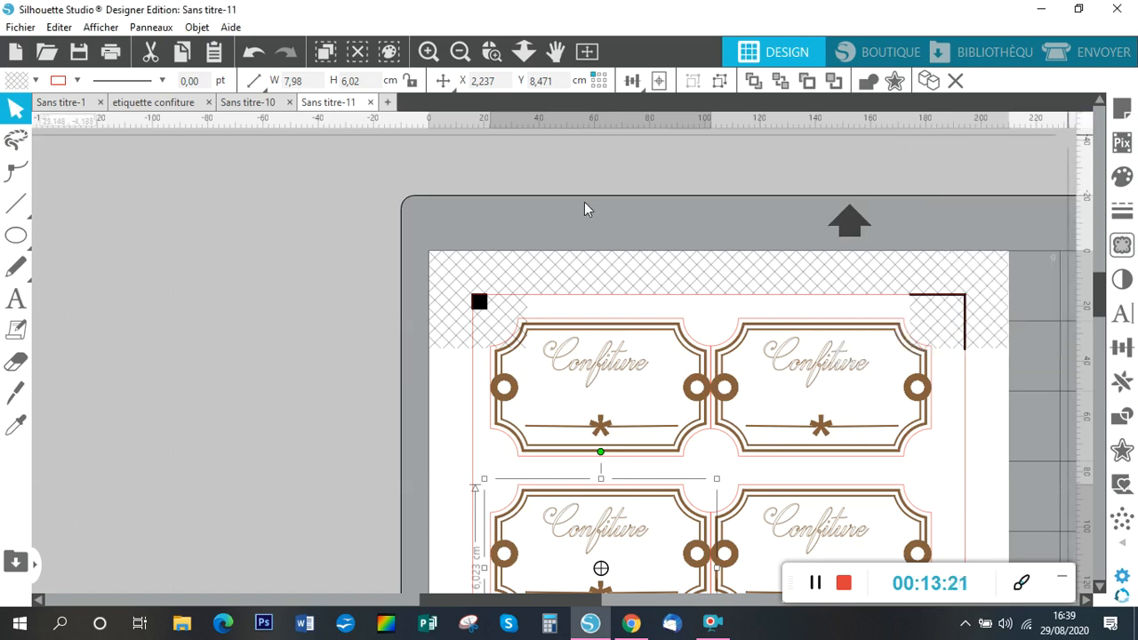